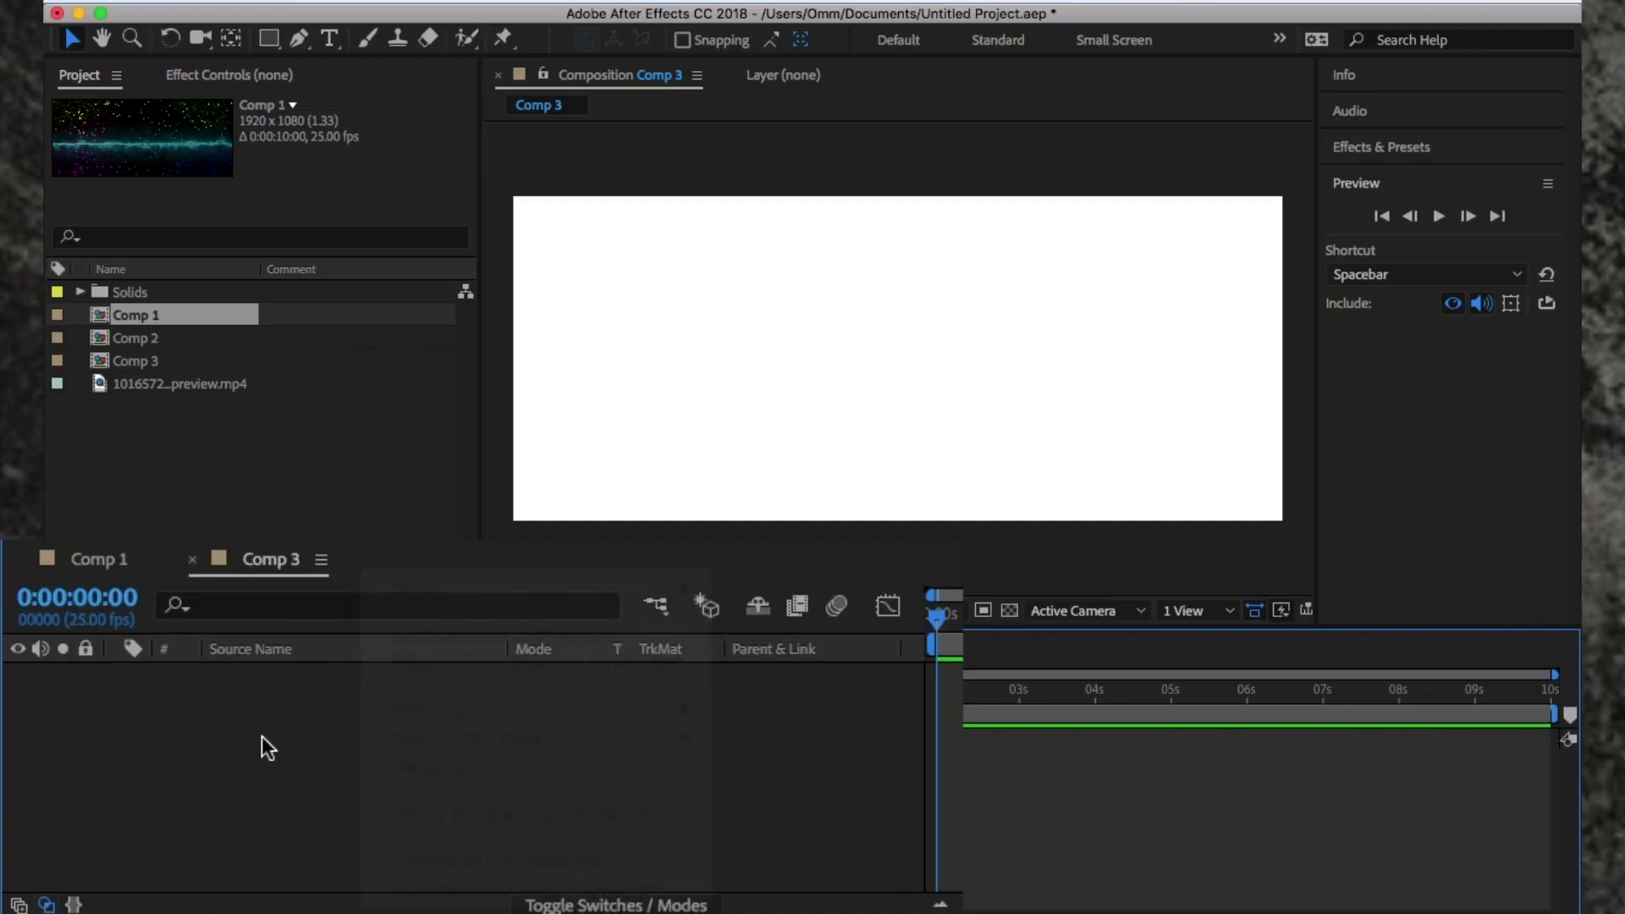
Step: Open the context menu in Comp 3's empty timeline layer area
right_click(262, 736)
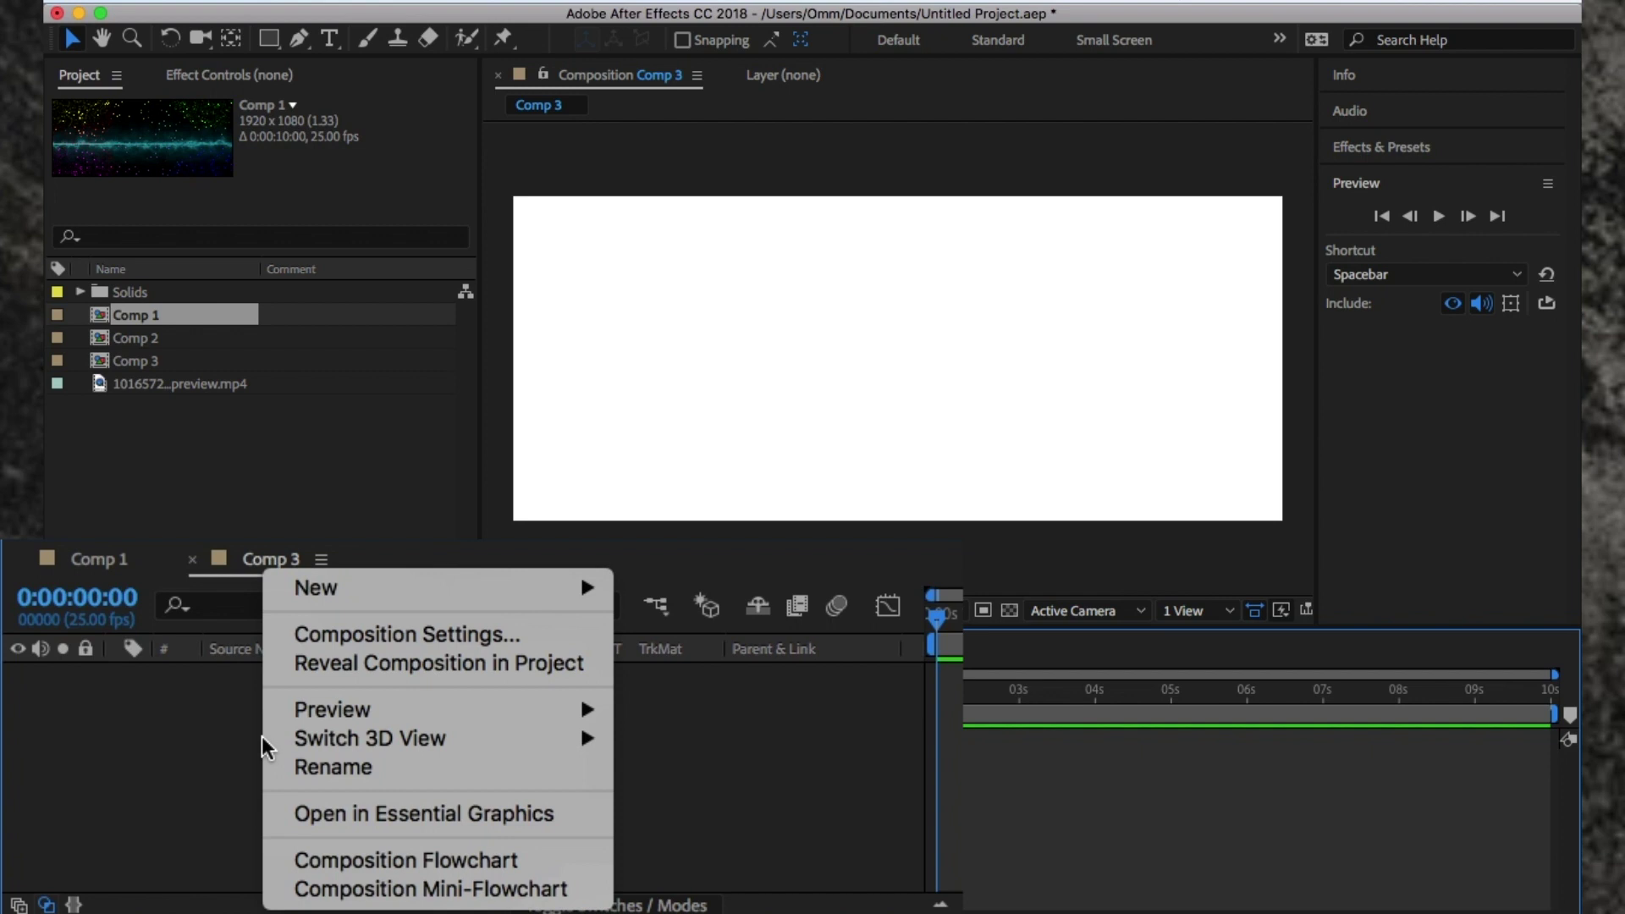
Step: Create a comp-size black solid and name it BG
mouse_move(552, 599)
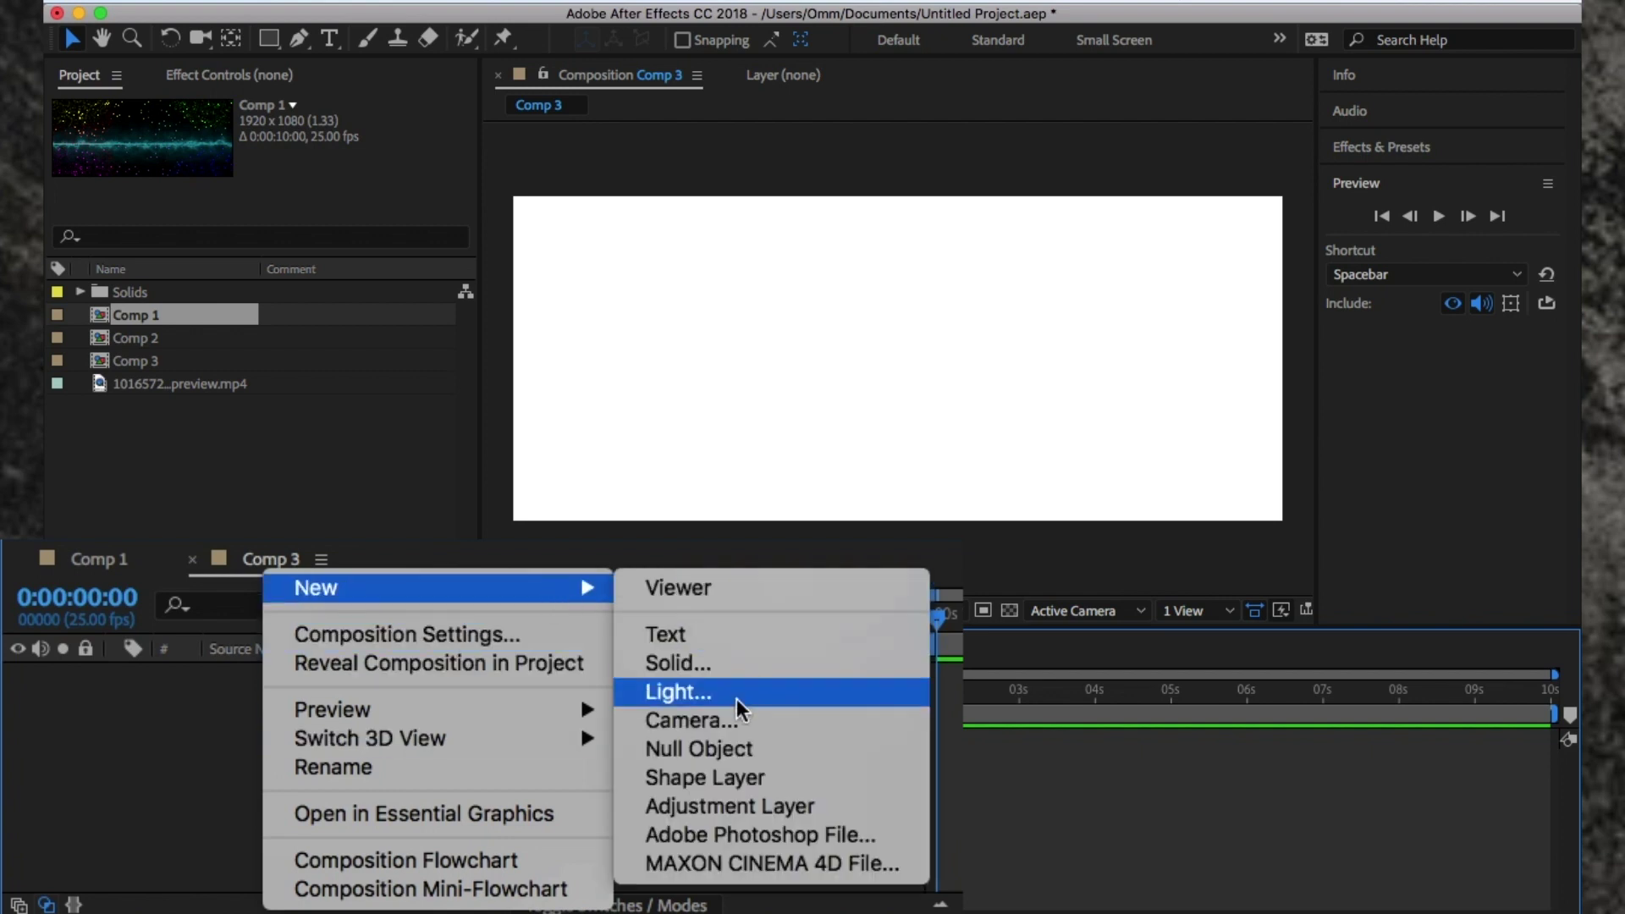
left_click(736, 666)
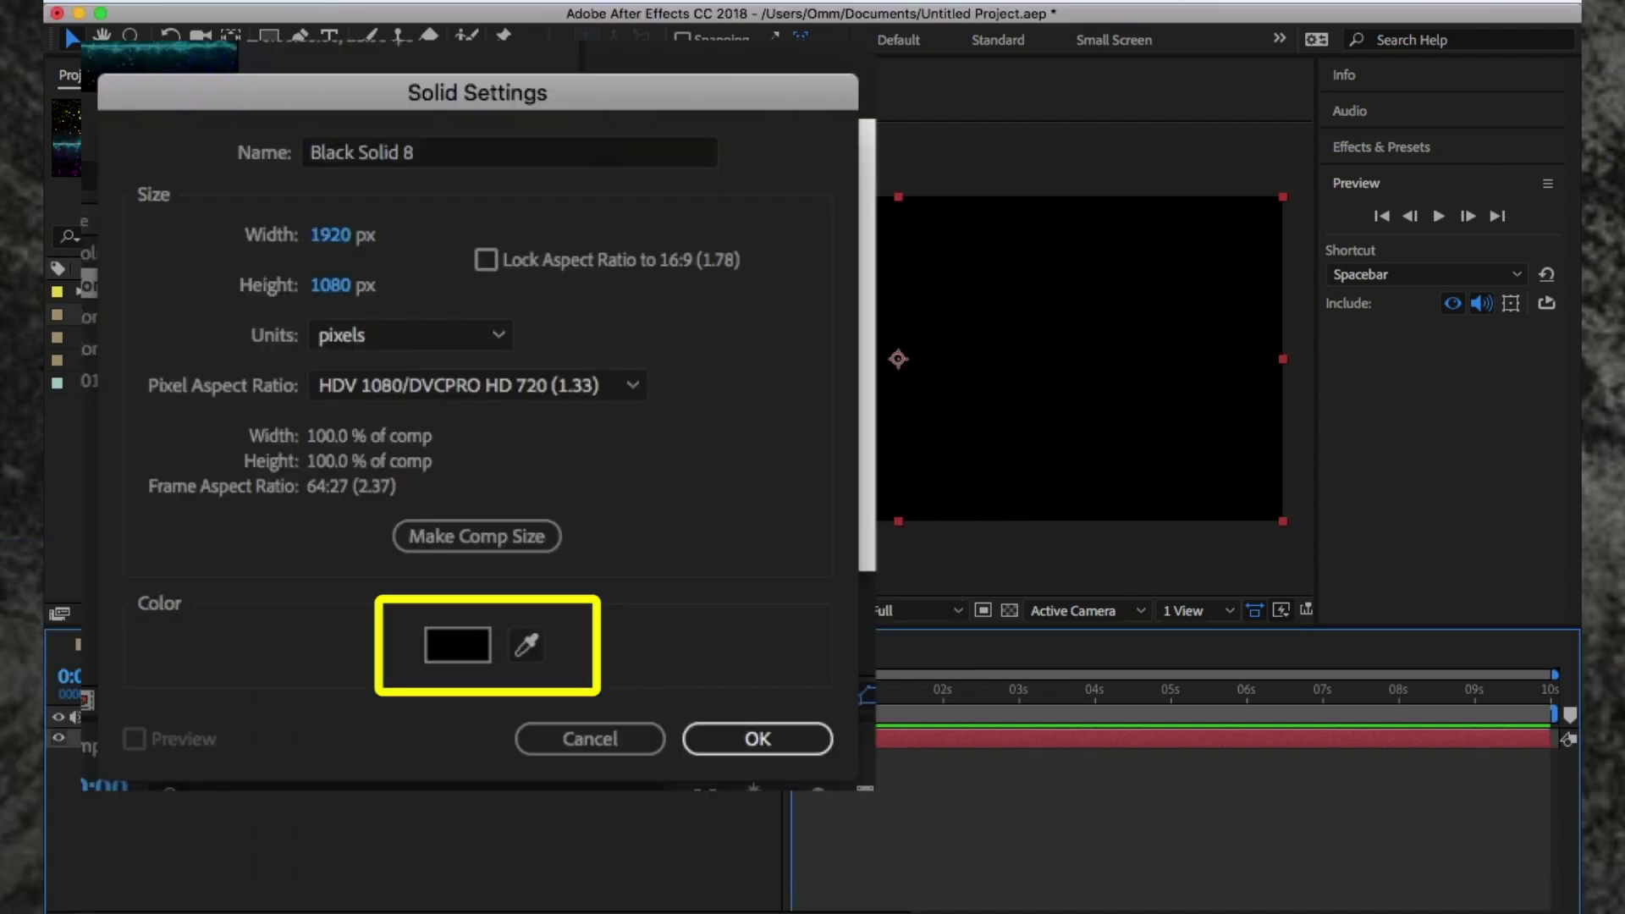
key("Return")
key("Return")
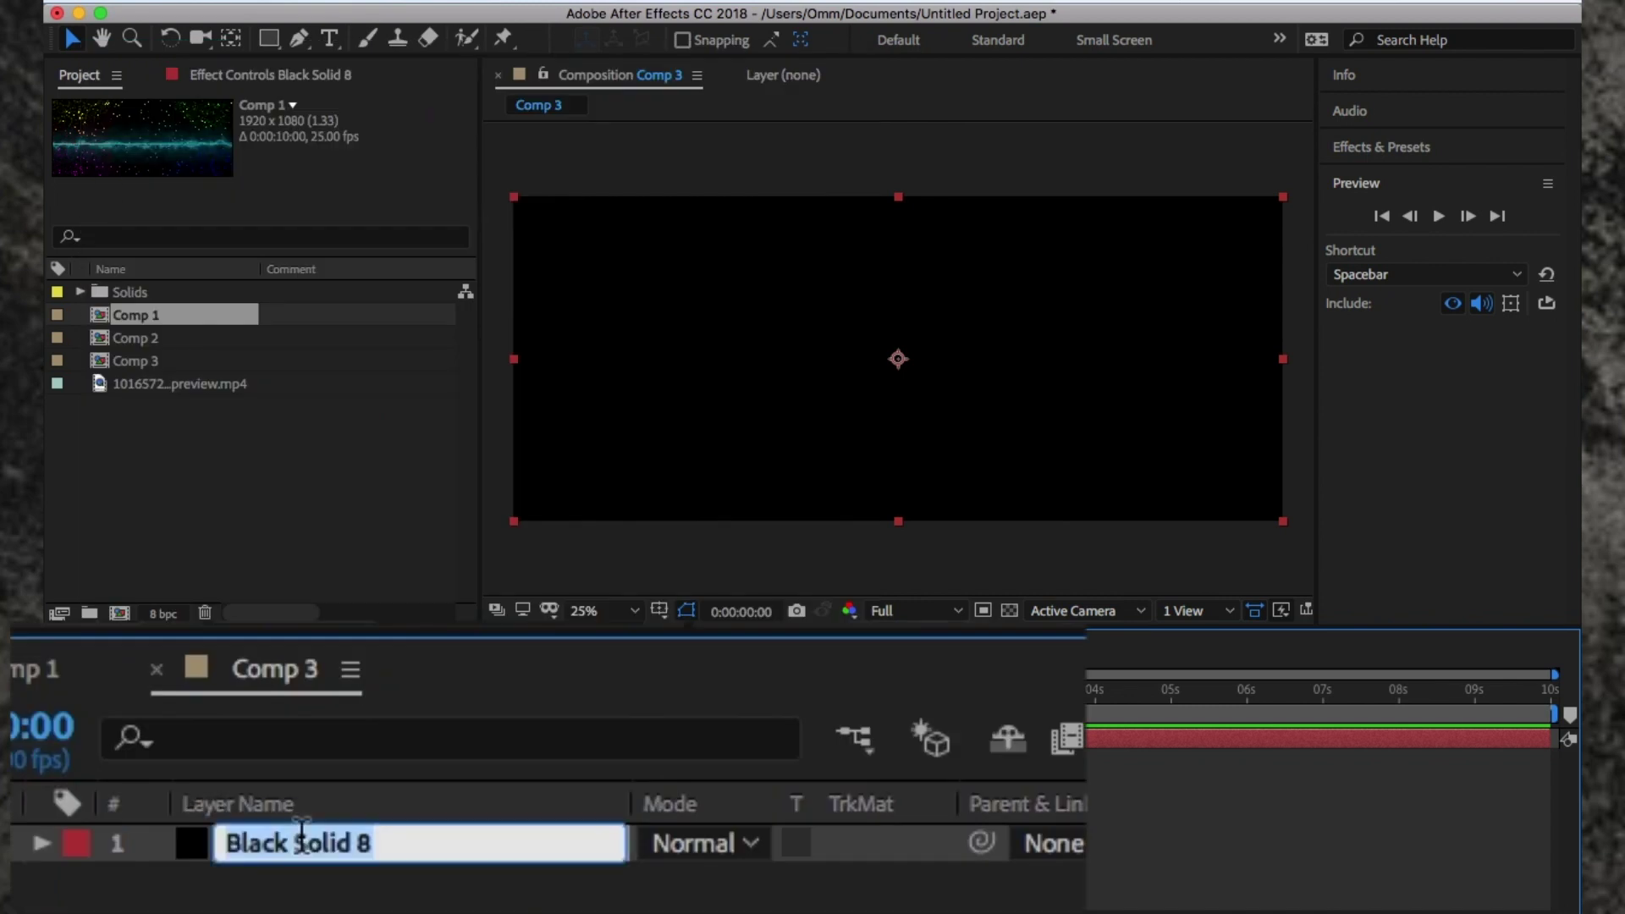
type("BG")
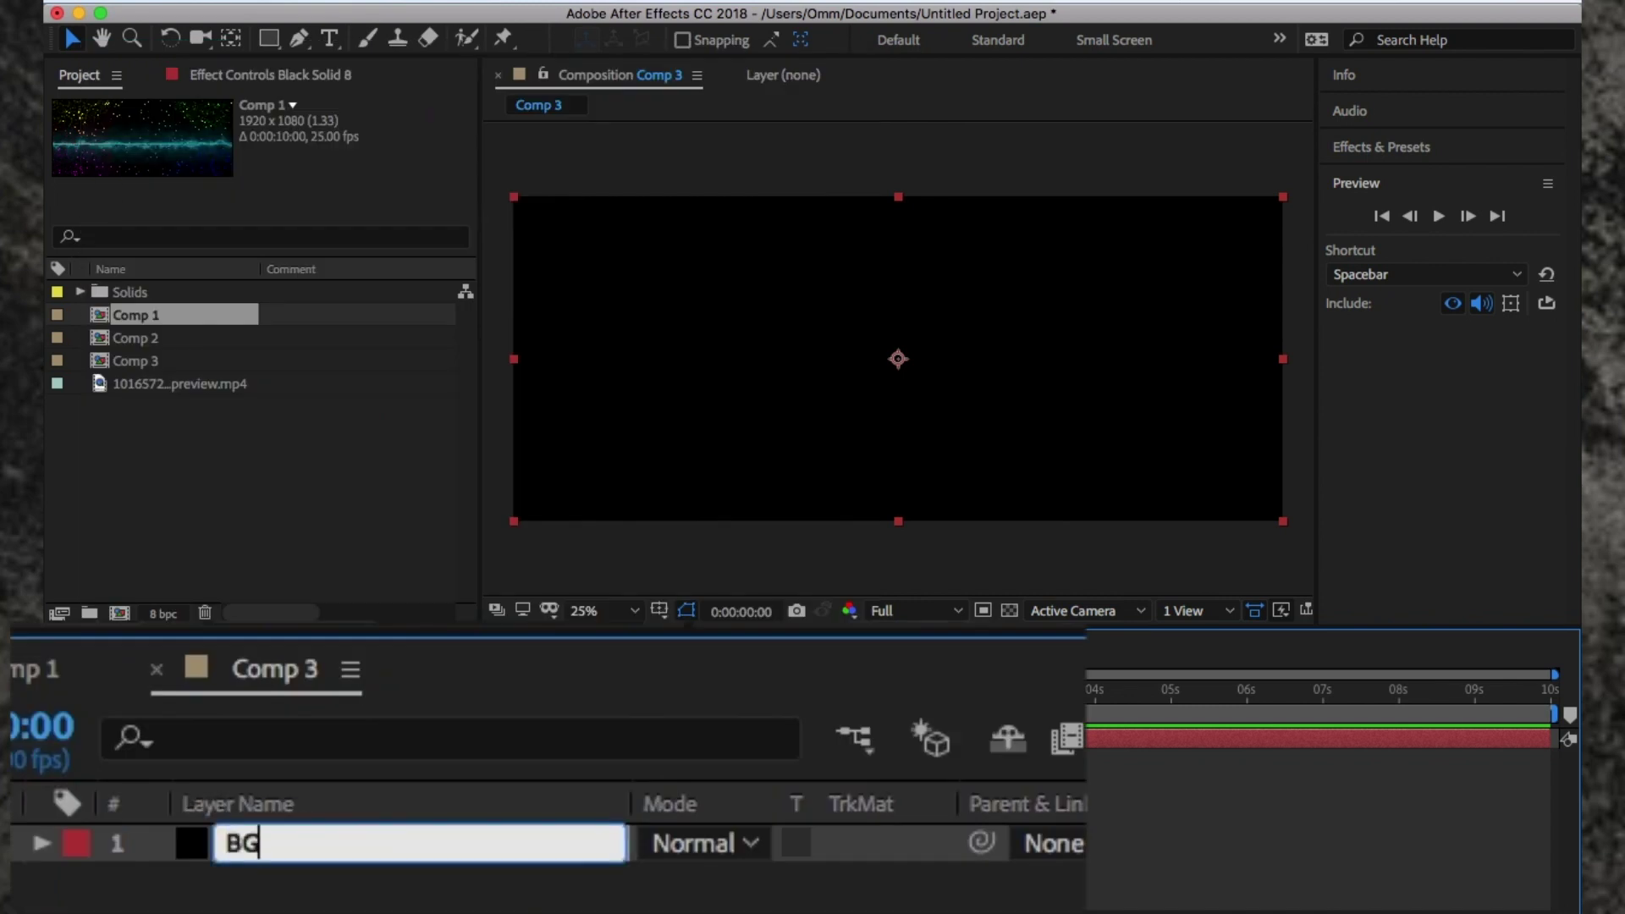
key("Return")
Step: Add a second black solid, star dust, above BG
right_click(307, 805)
mouse_move(523, 667)
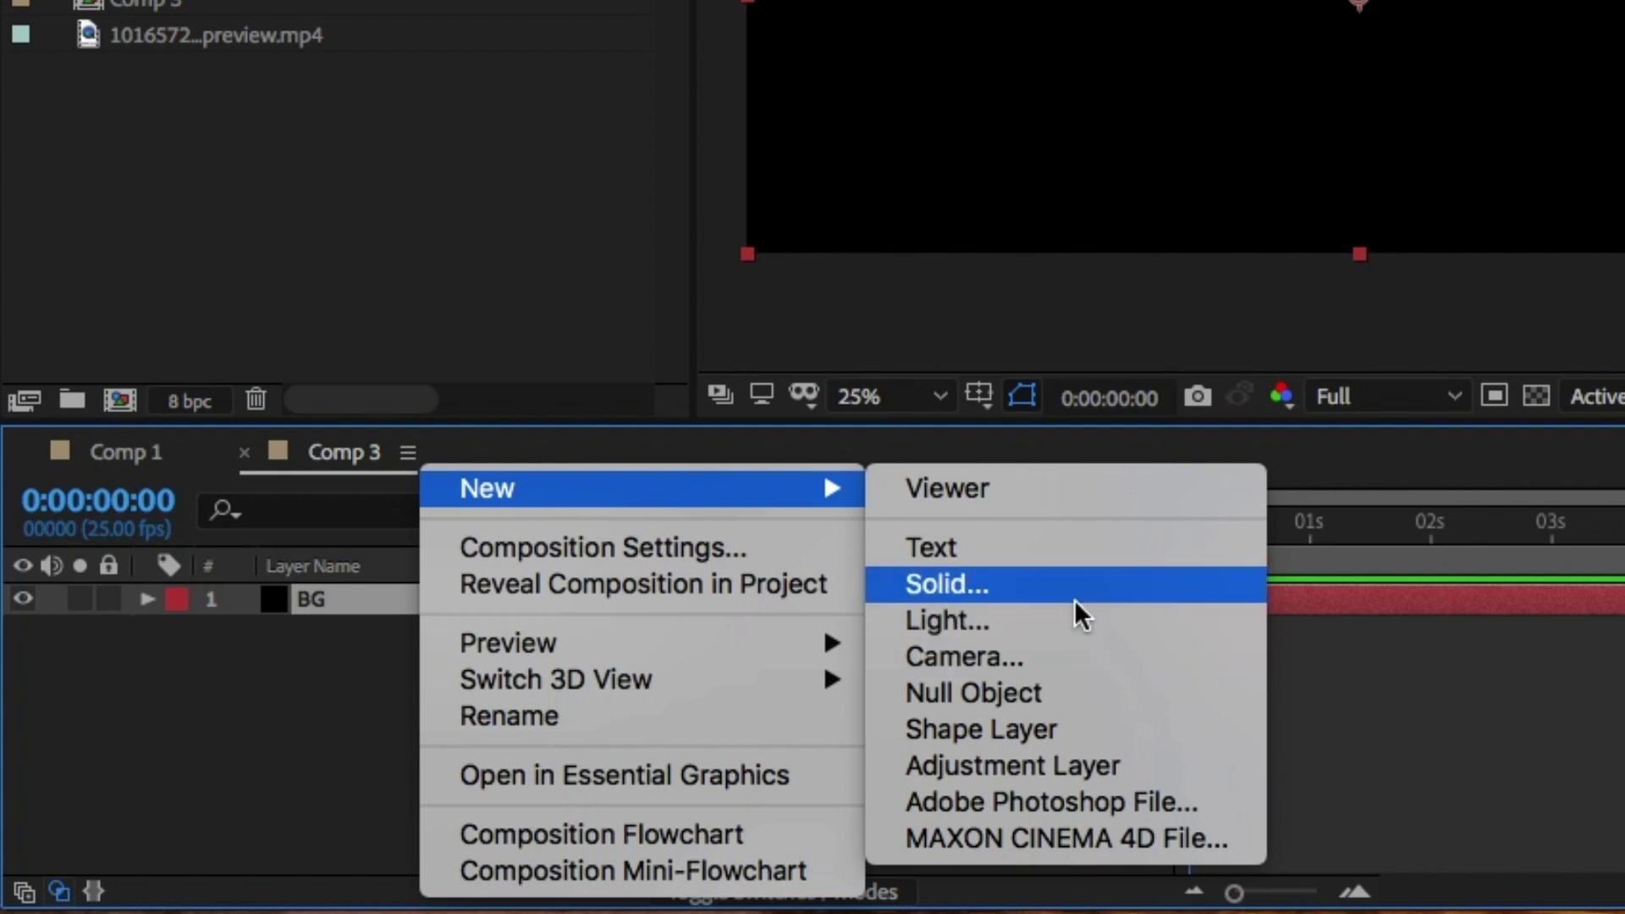
left_click(1074, 599)
key("Return")
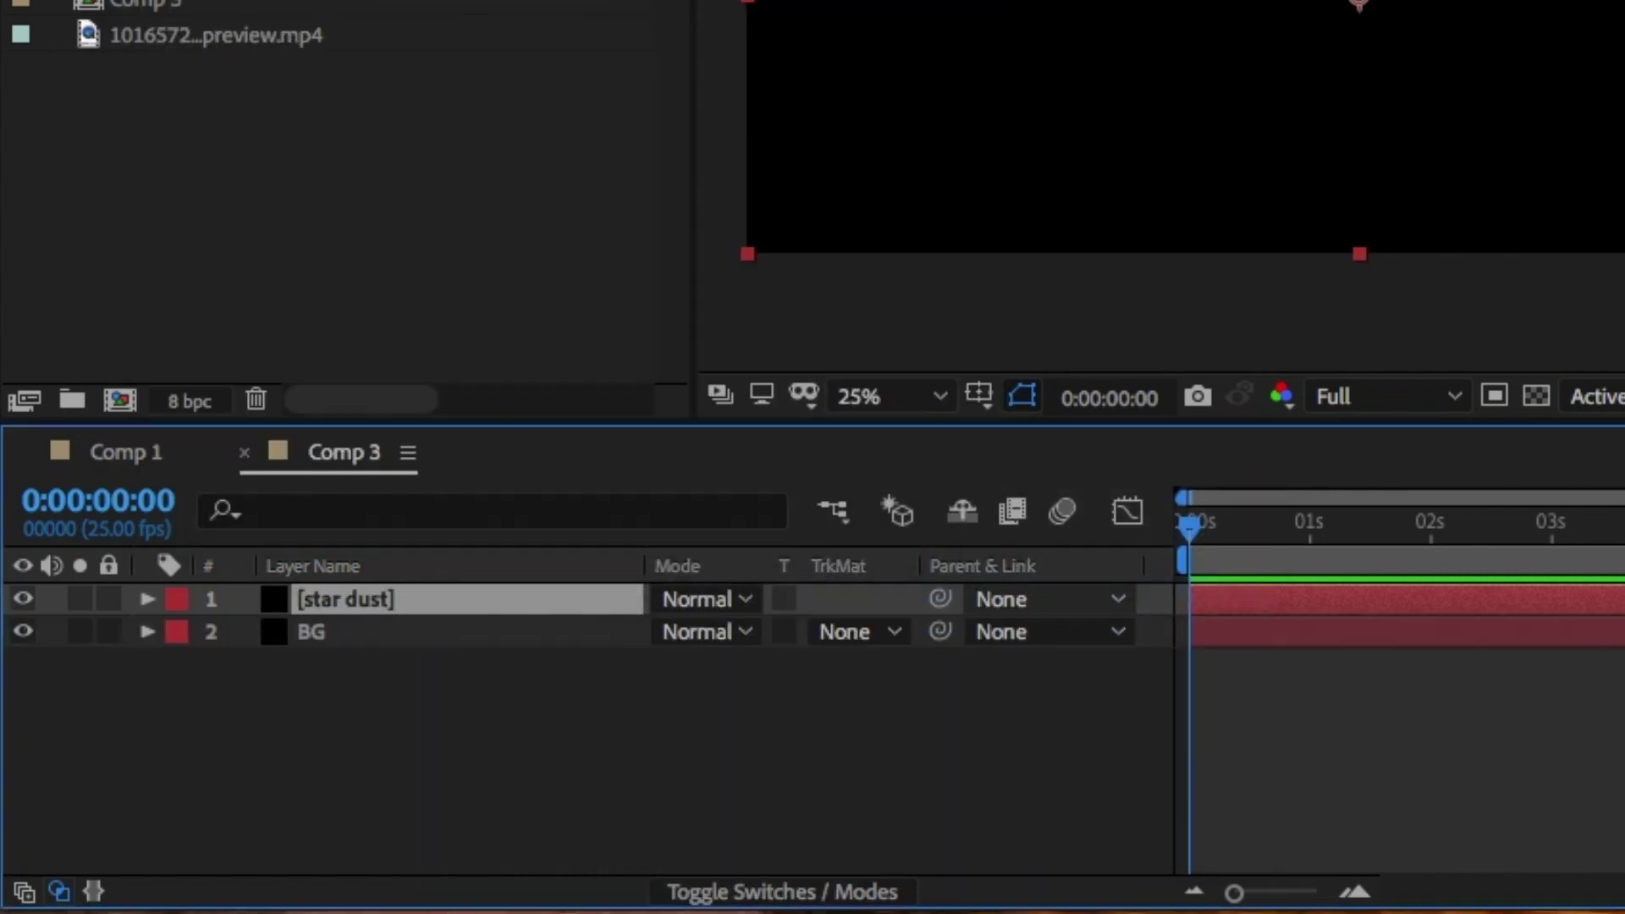
Step: Apply the CC Star Burst effect to the star dust layer
left_click(1334, 17)
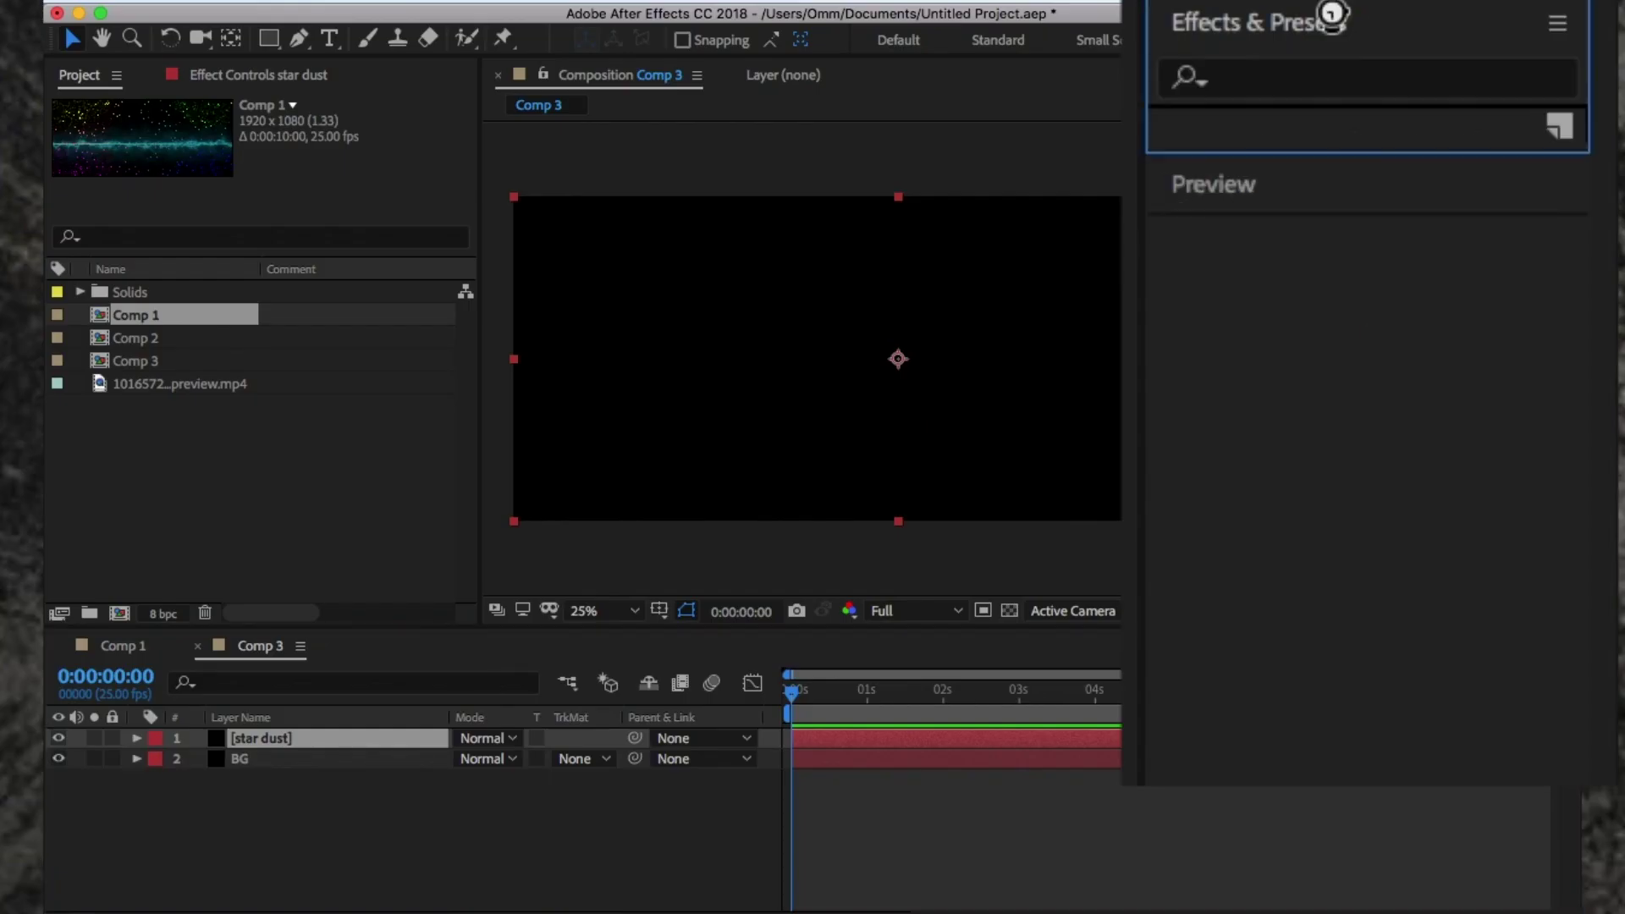
left_click(1318, 85)
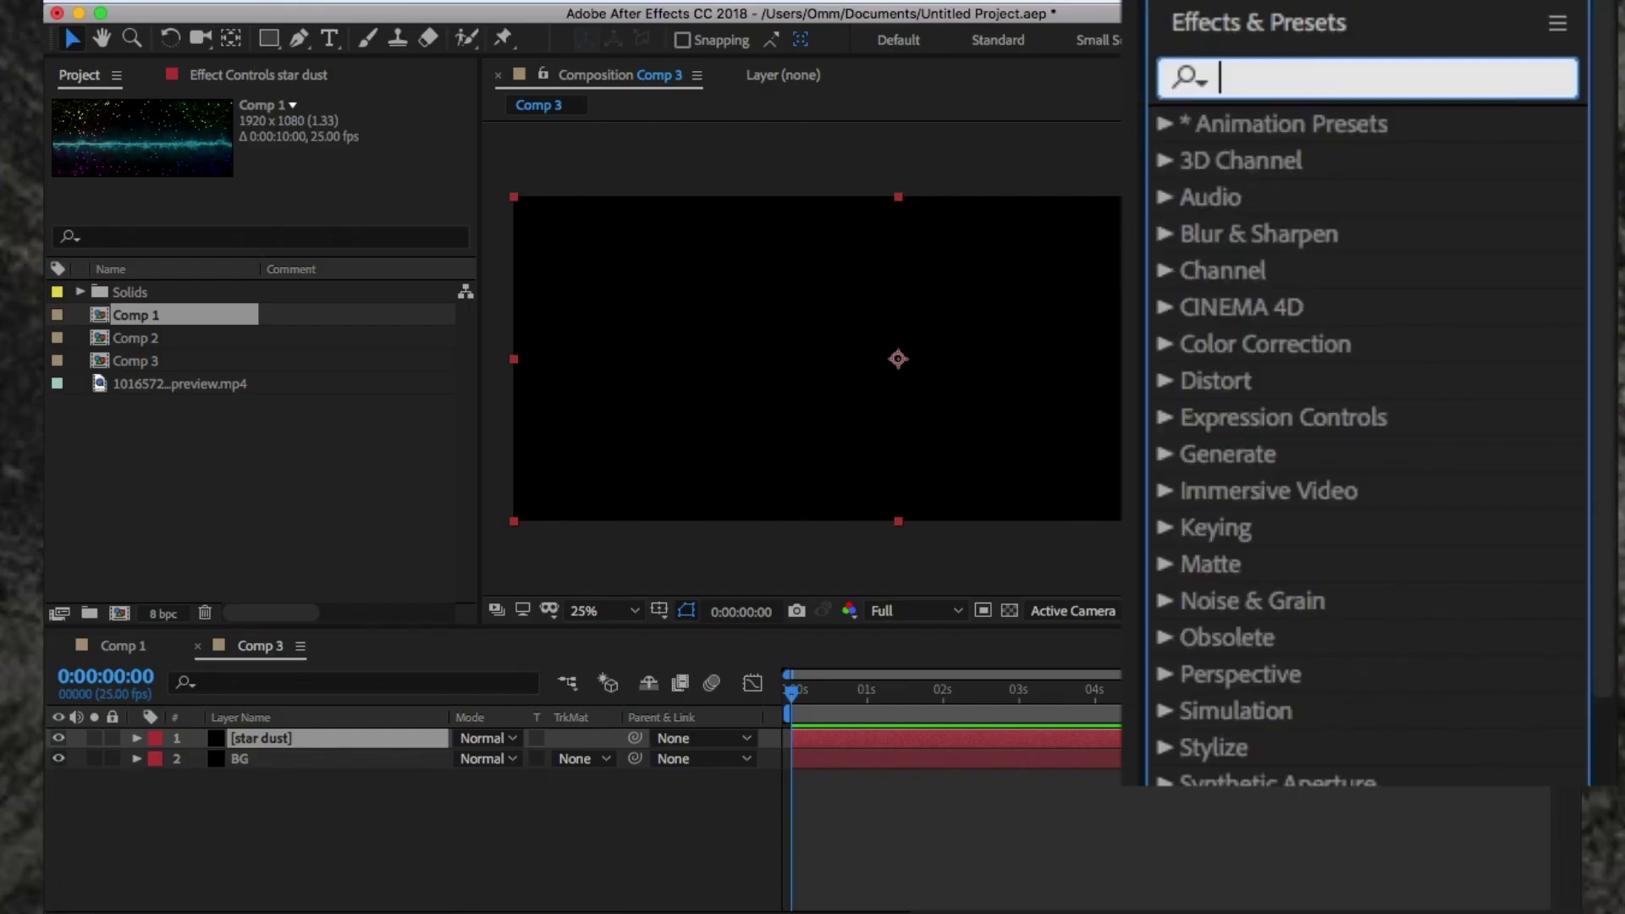
type("star dust")
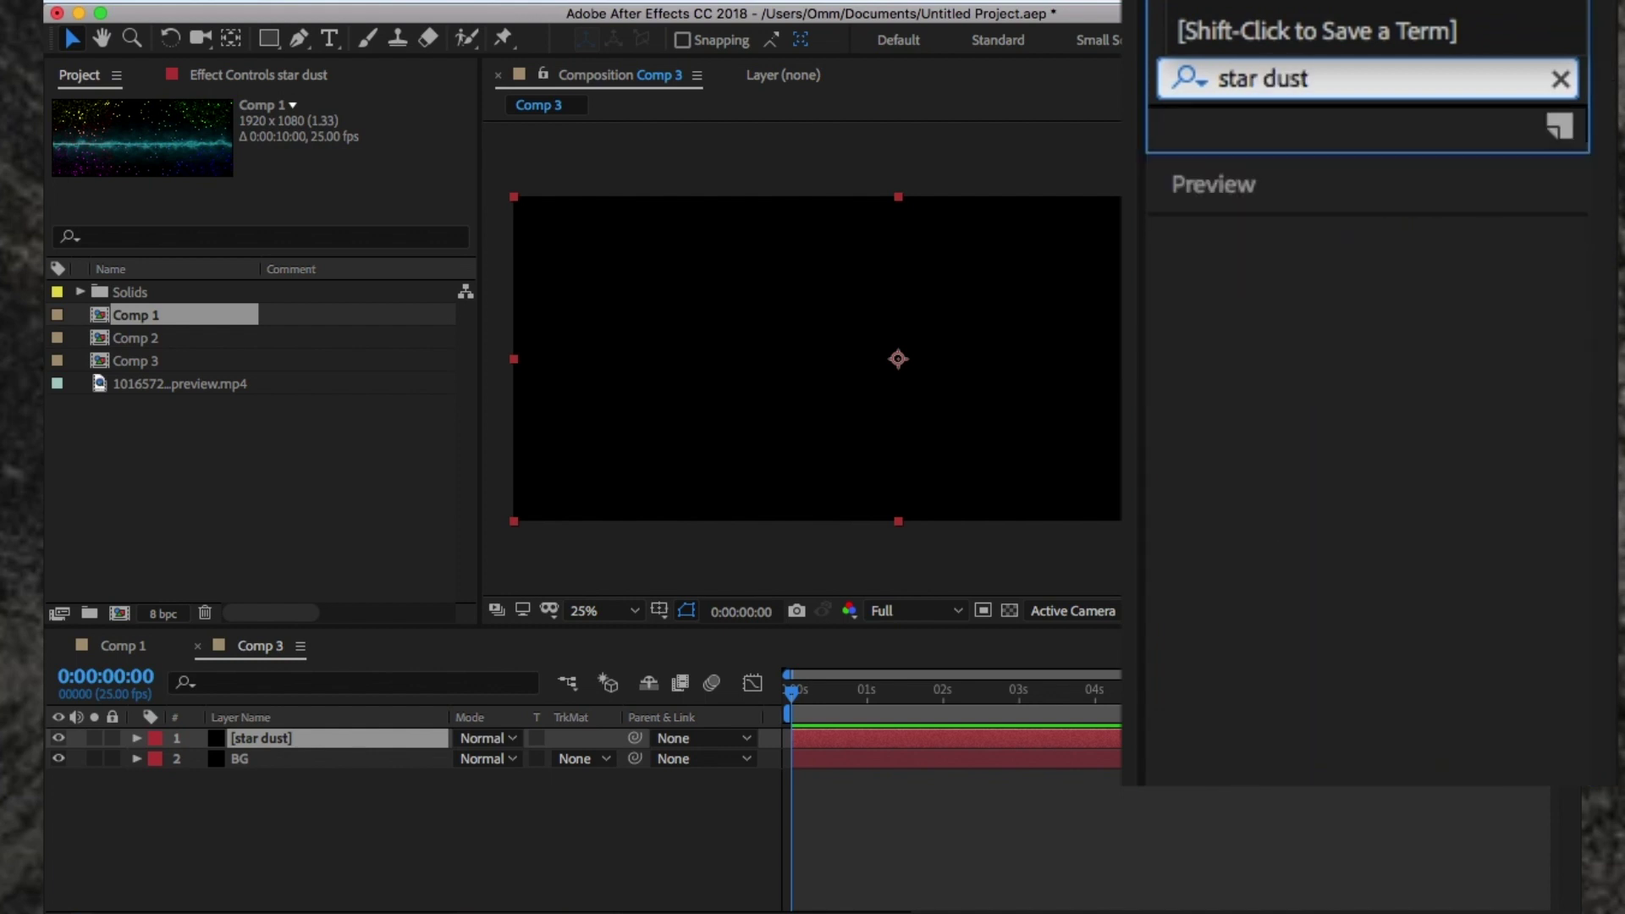
key("BackSpace")
key("BackSpace")
key("BackSpace")
key("BackSpace")
key("BackSpace")
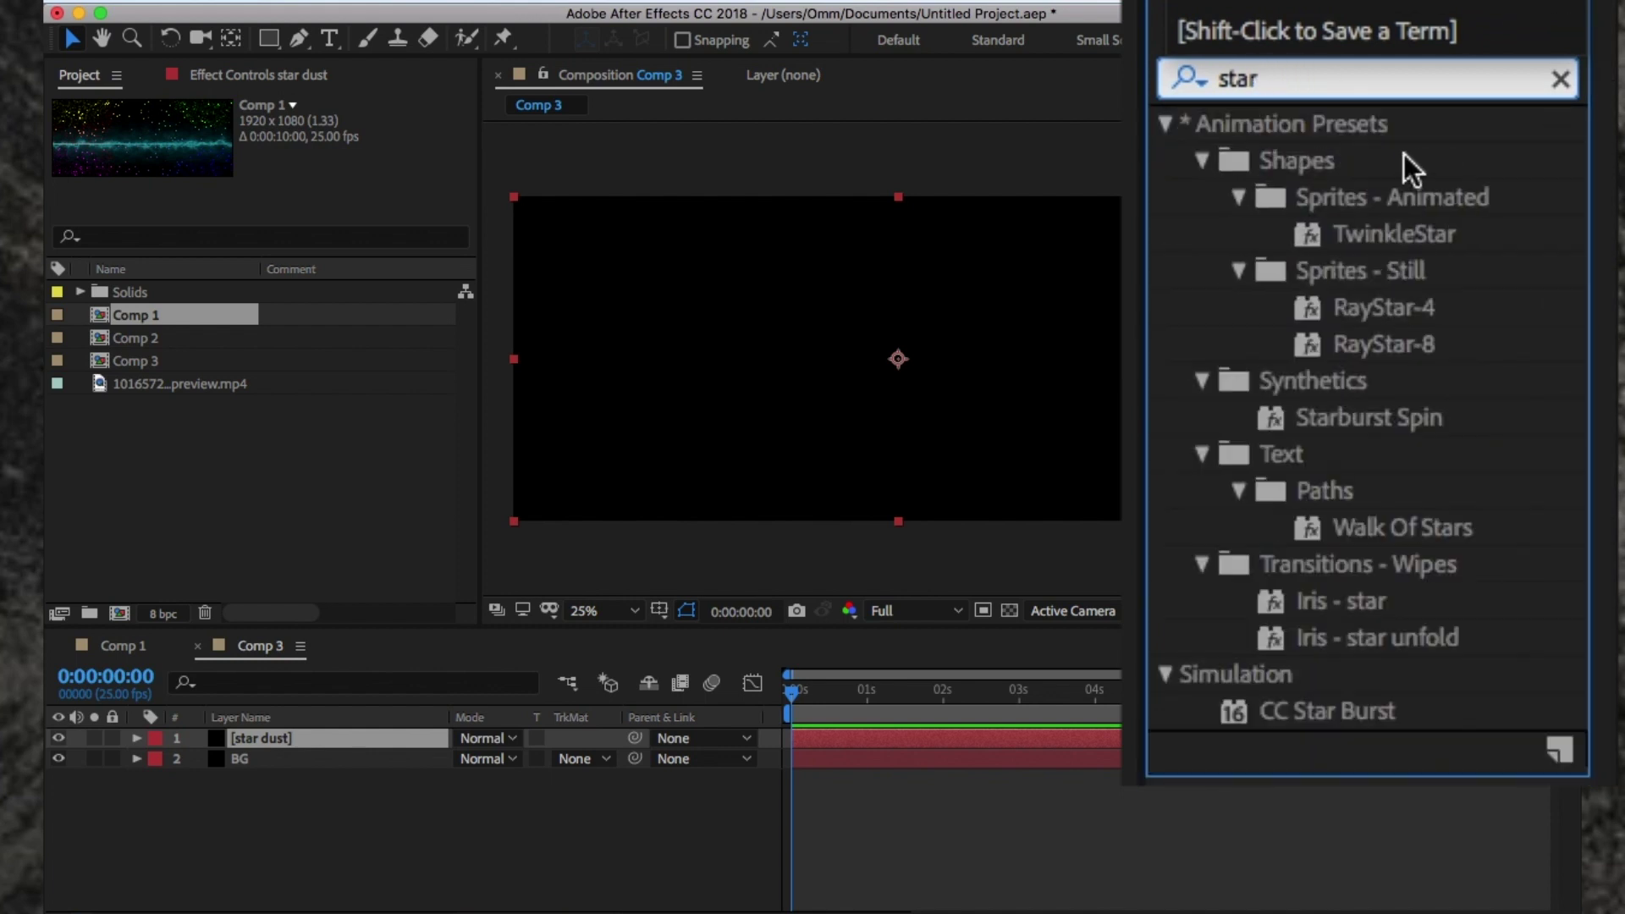
left_click(1346, 711)
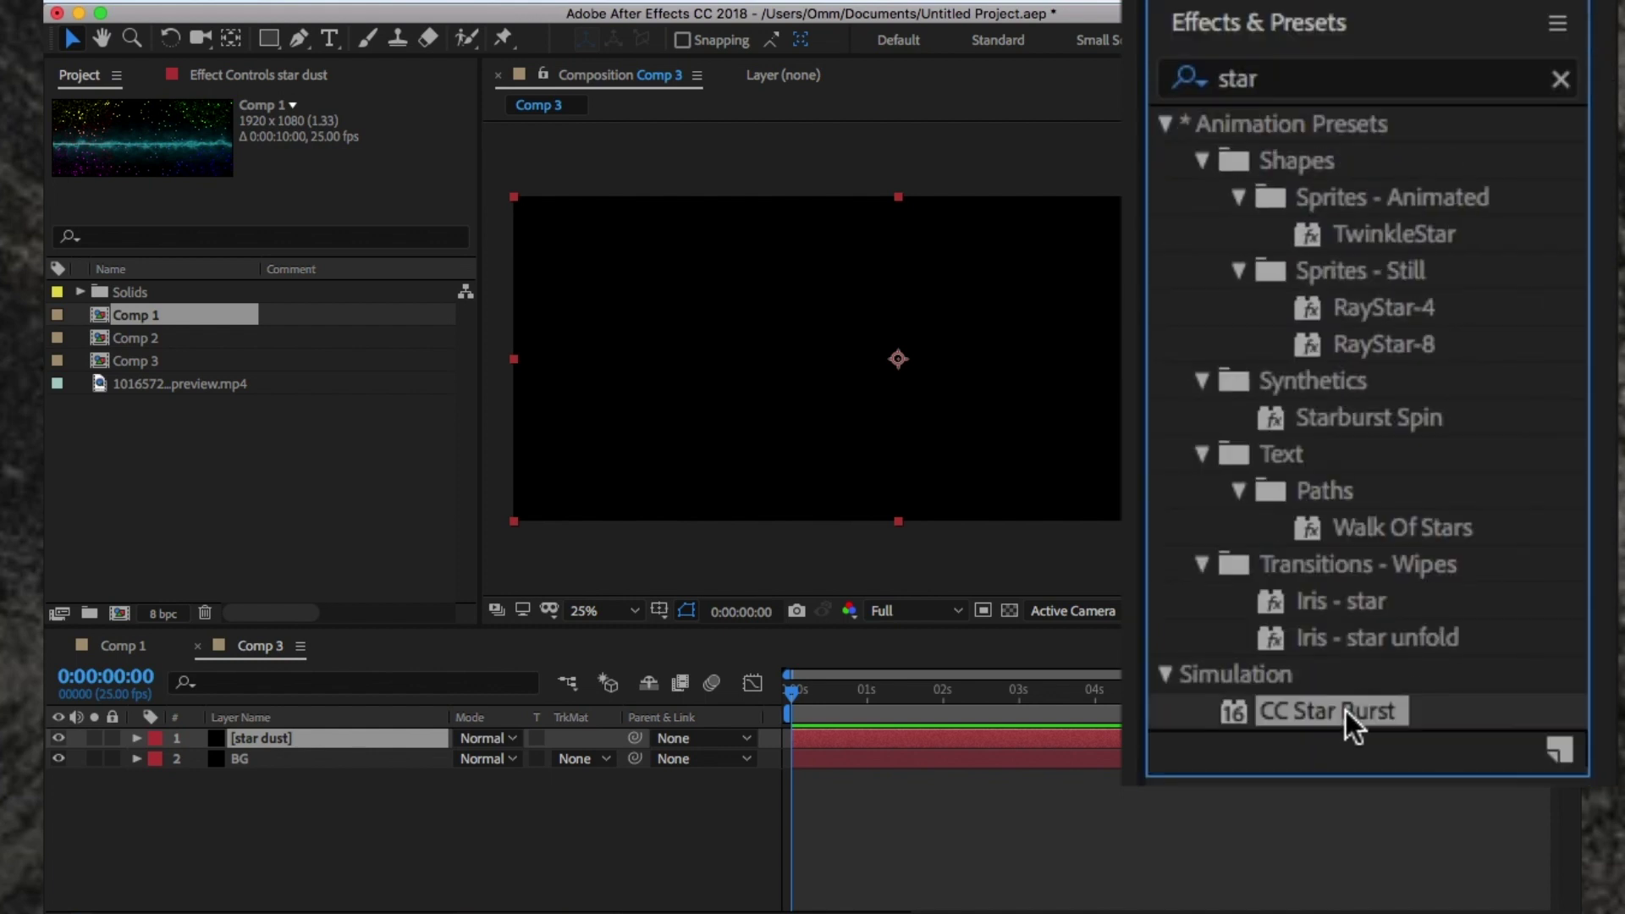
left_click_drag(1346, 711, 398, 733)
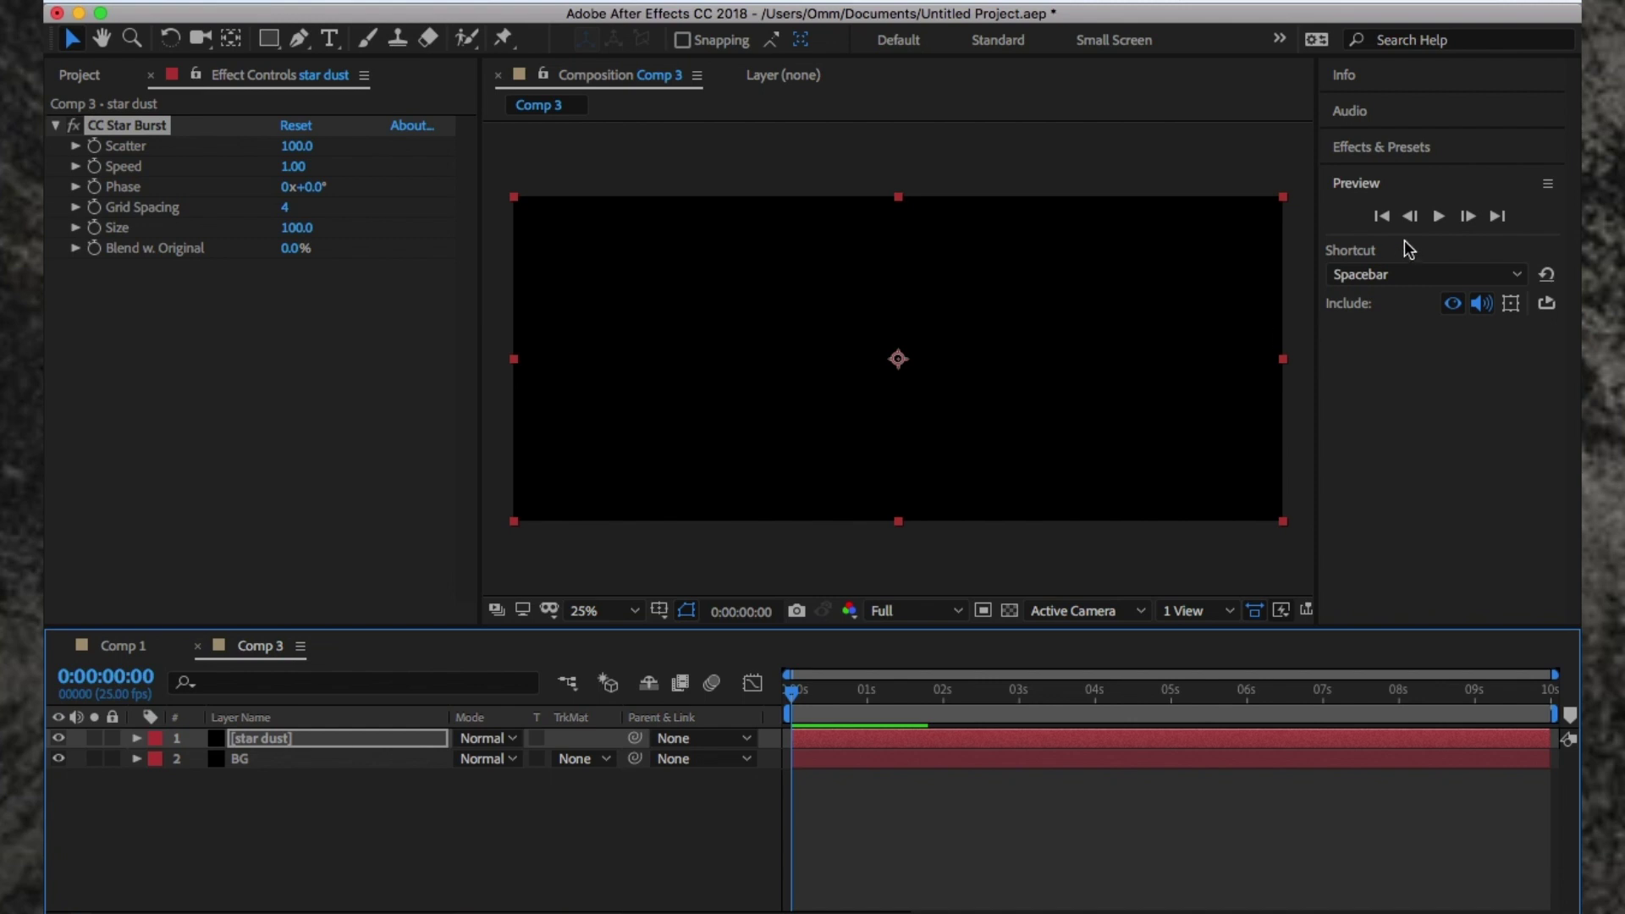
Step: Add 4-Color Gradient to star dust and set Color 2 to pale DEFEDE
left_click(1380, 149)
left_click(1421, 181)
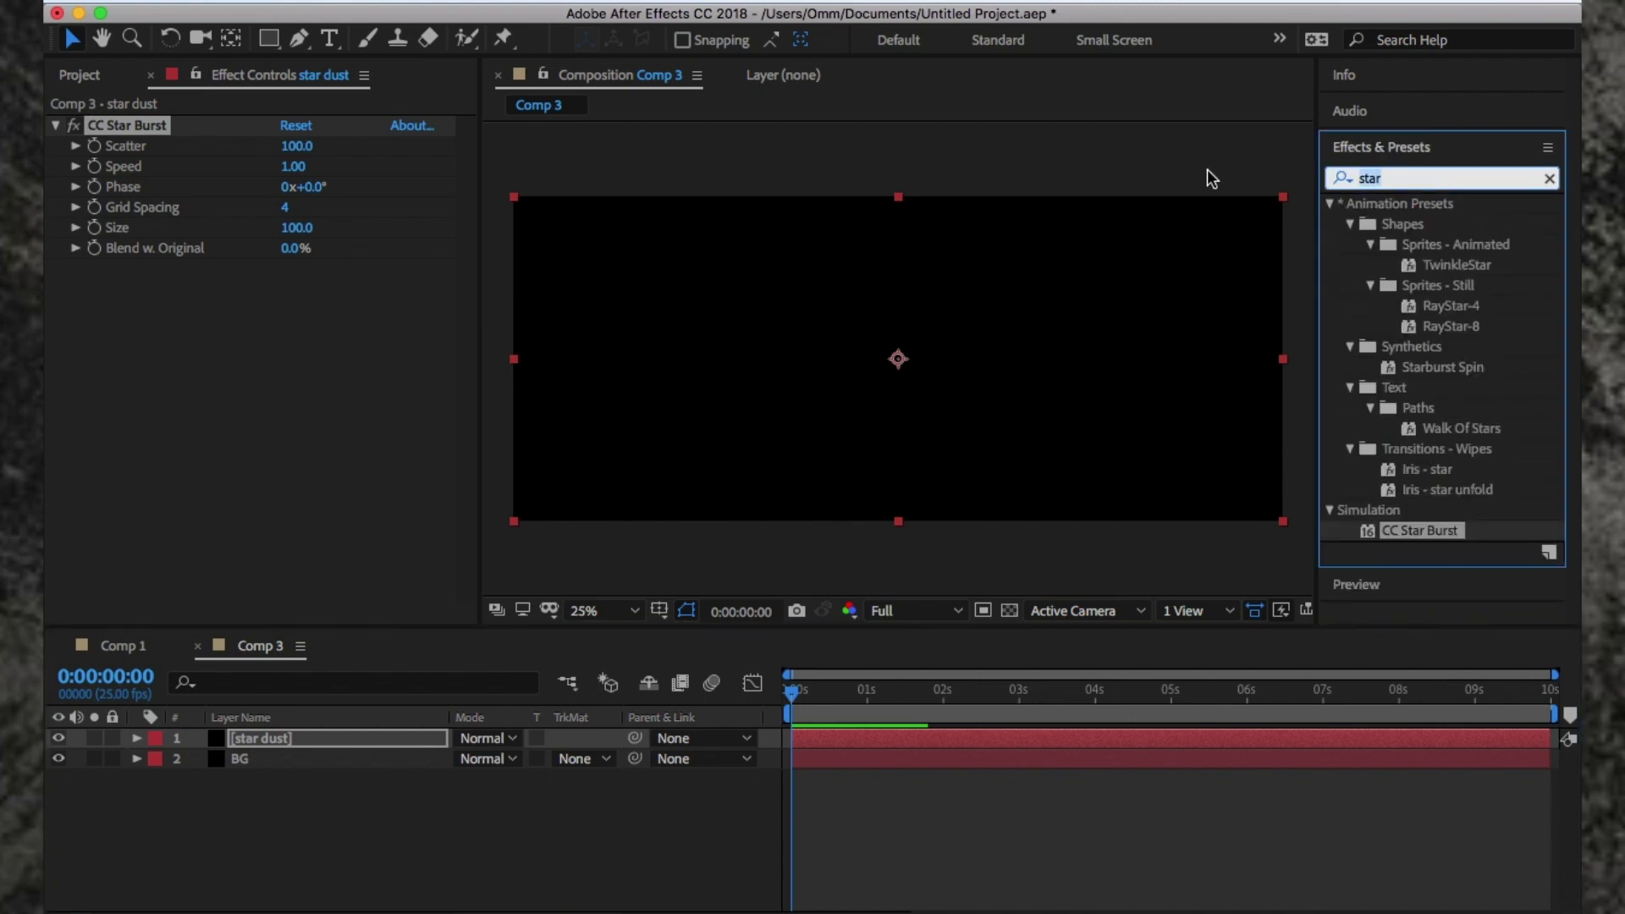
type("4-colo")
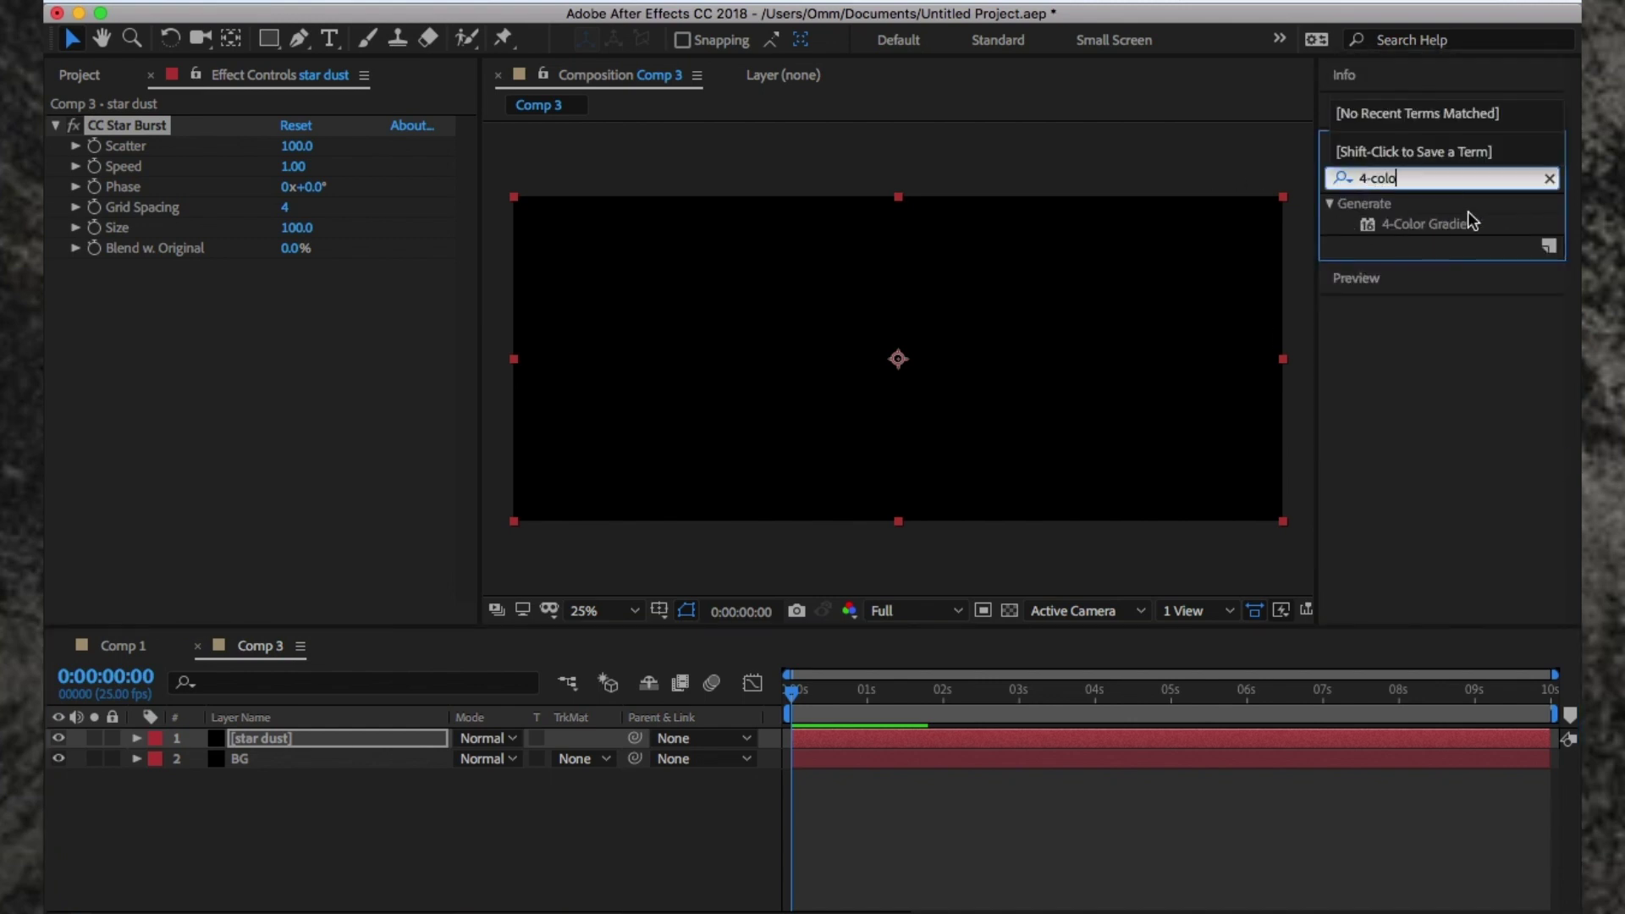
left_click_drag(1471, 221, 181, 423)
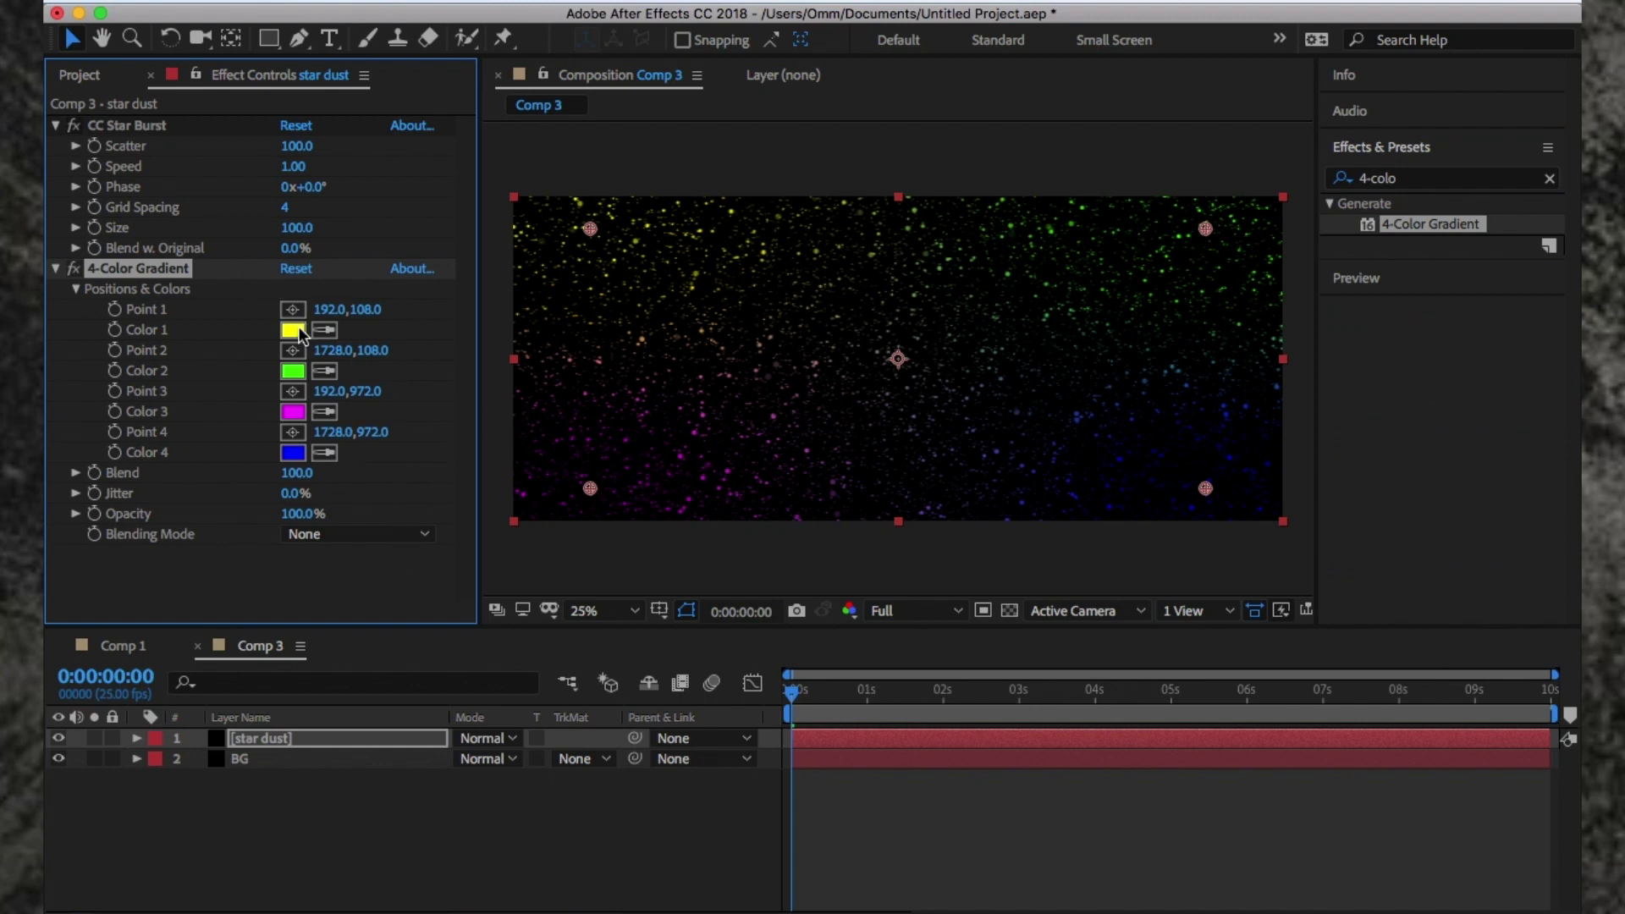
left_click(293, 371)
mouse_move(155, 303)
left_mouse_down()
mouse_move(101, 302)
mouse_move(152, 301)
mouse_move(129, 302)
left_mouse_up()
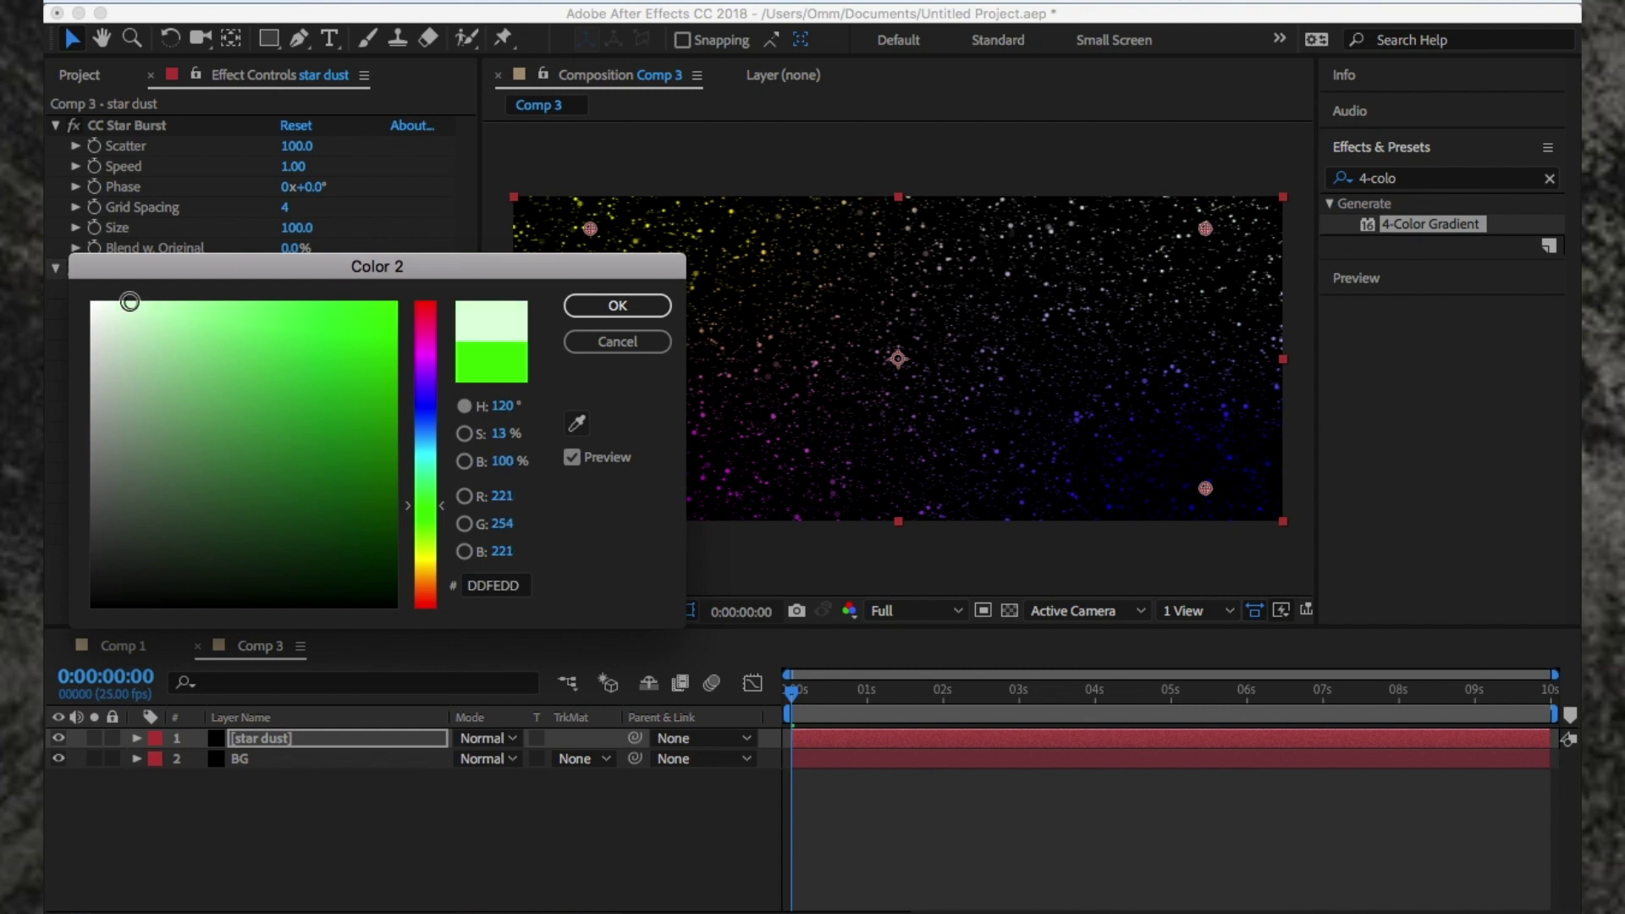
left_click(624, 307)
Step: Preview the tinted starfield animation
left_click(424, 672)
key("space")
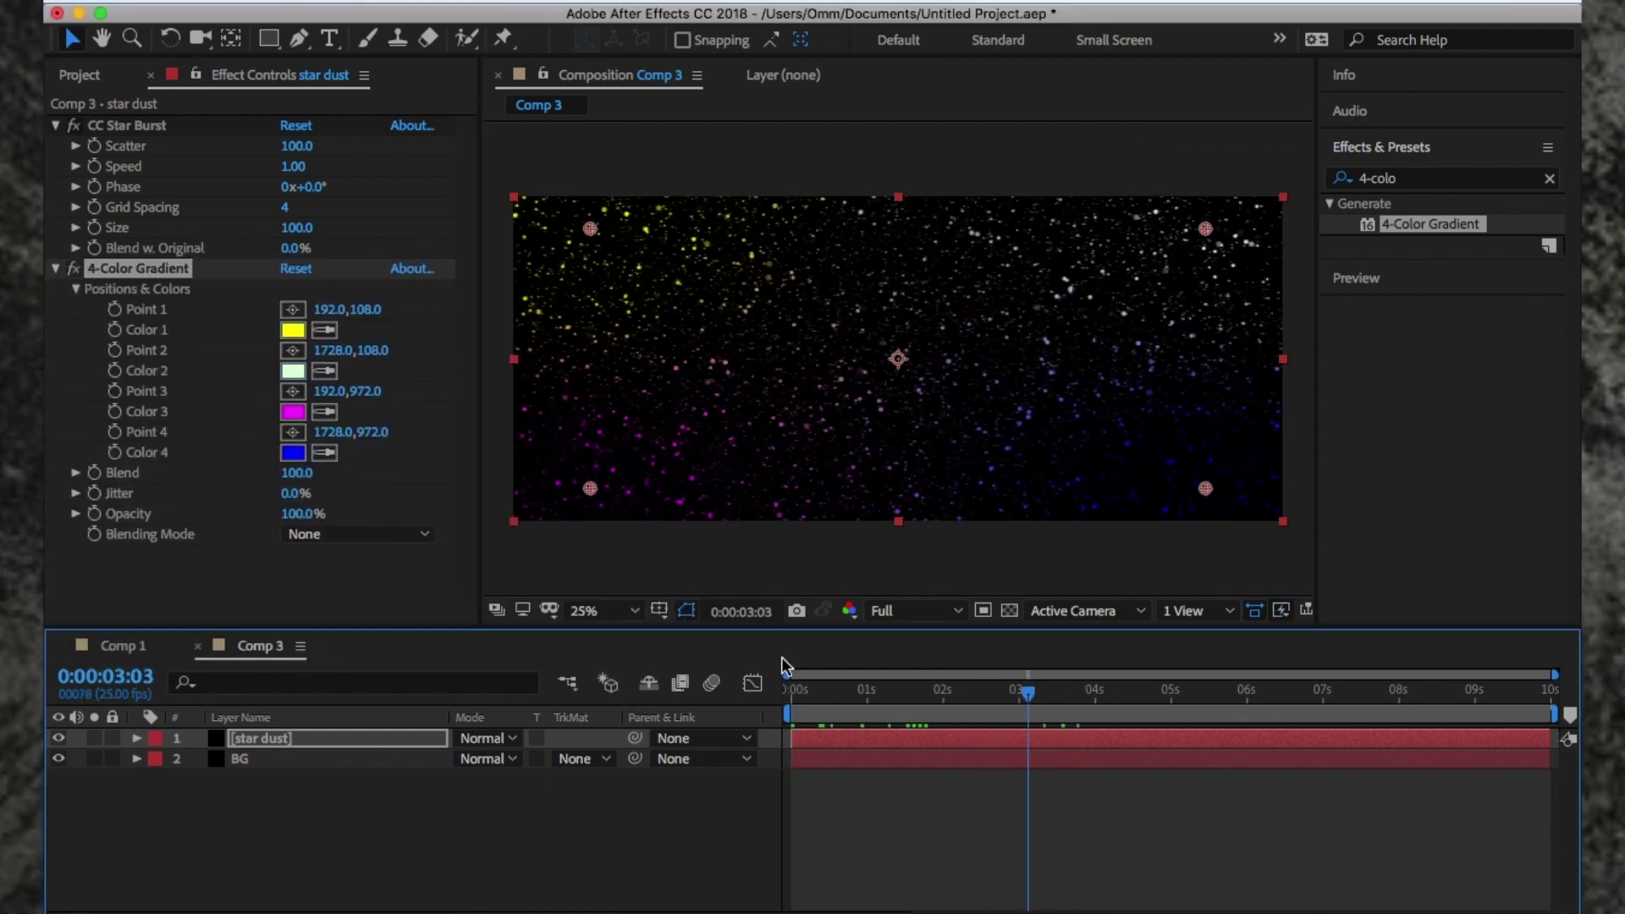
key("space")
key("space")
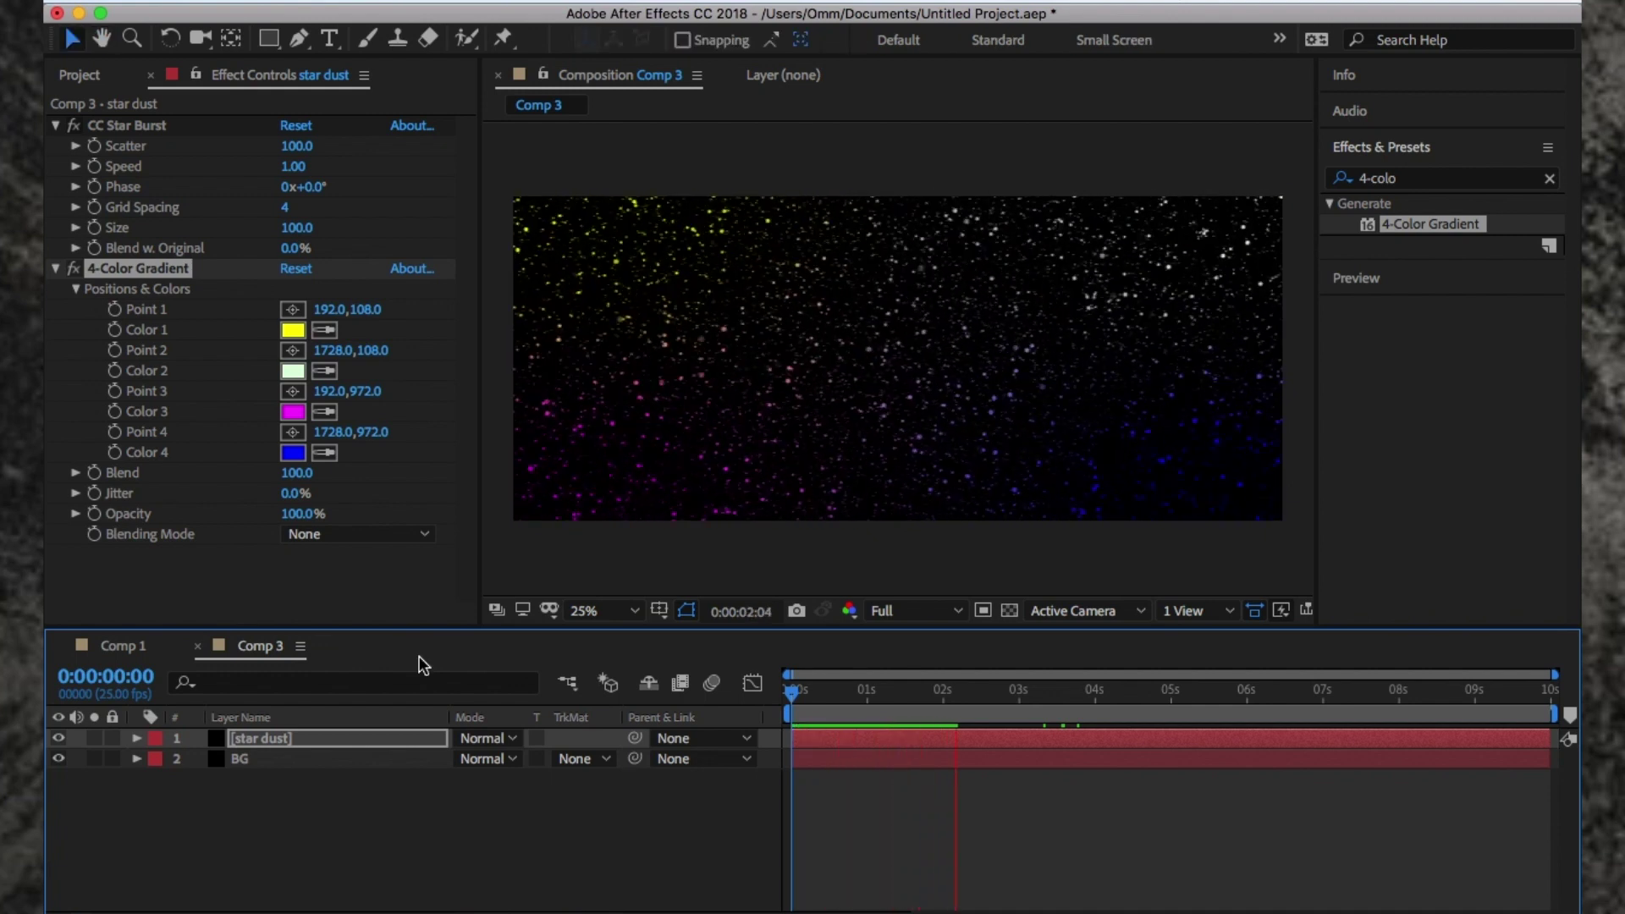
left_click(948, 648)
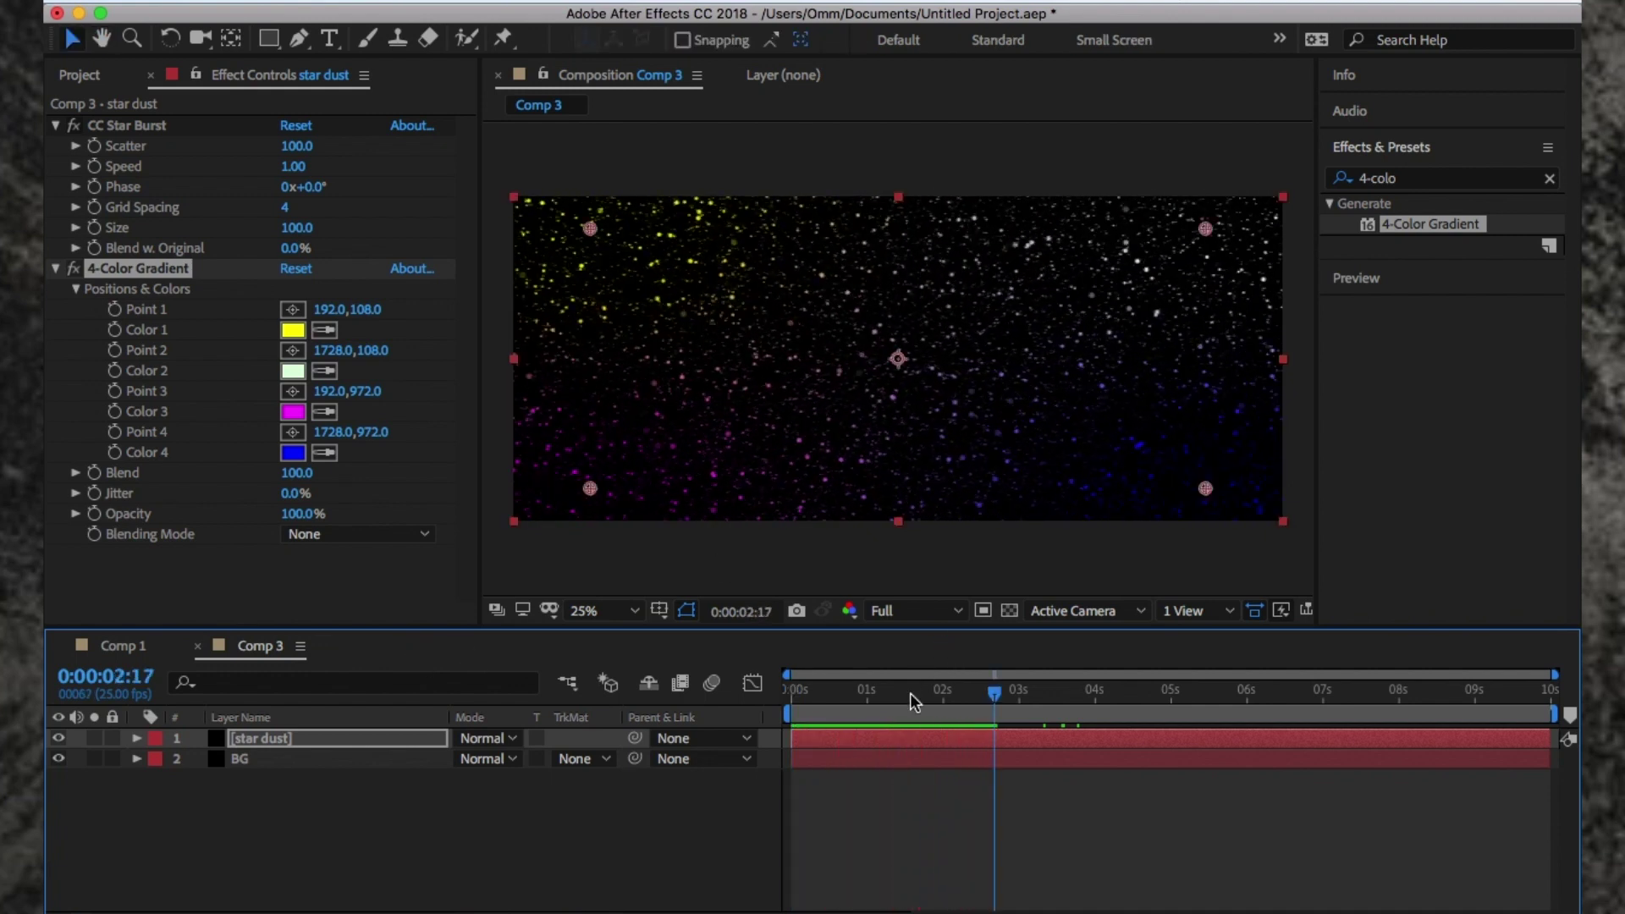
Step: Set CC Star Burst Scatter to 167 and Speed to 0.20
key("Home")
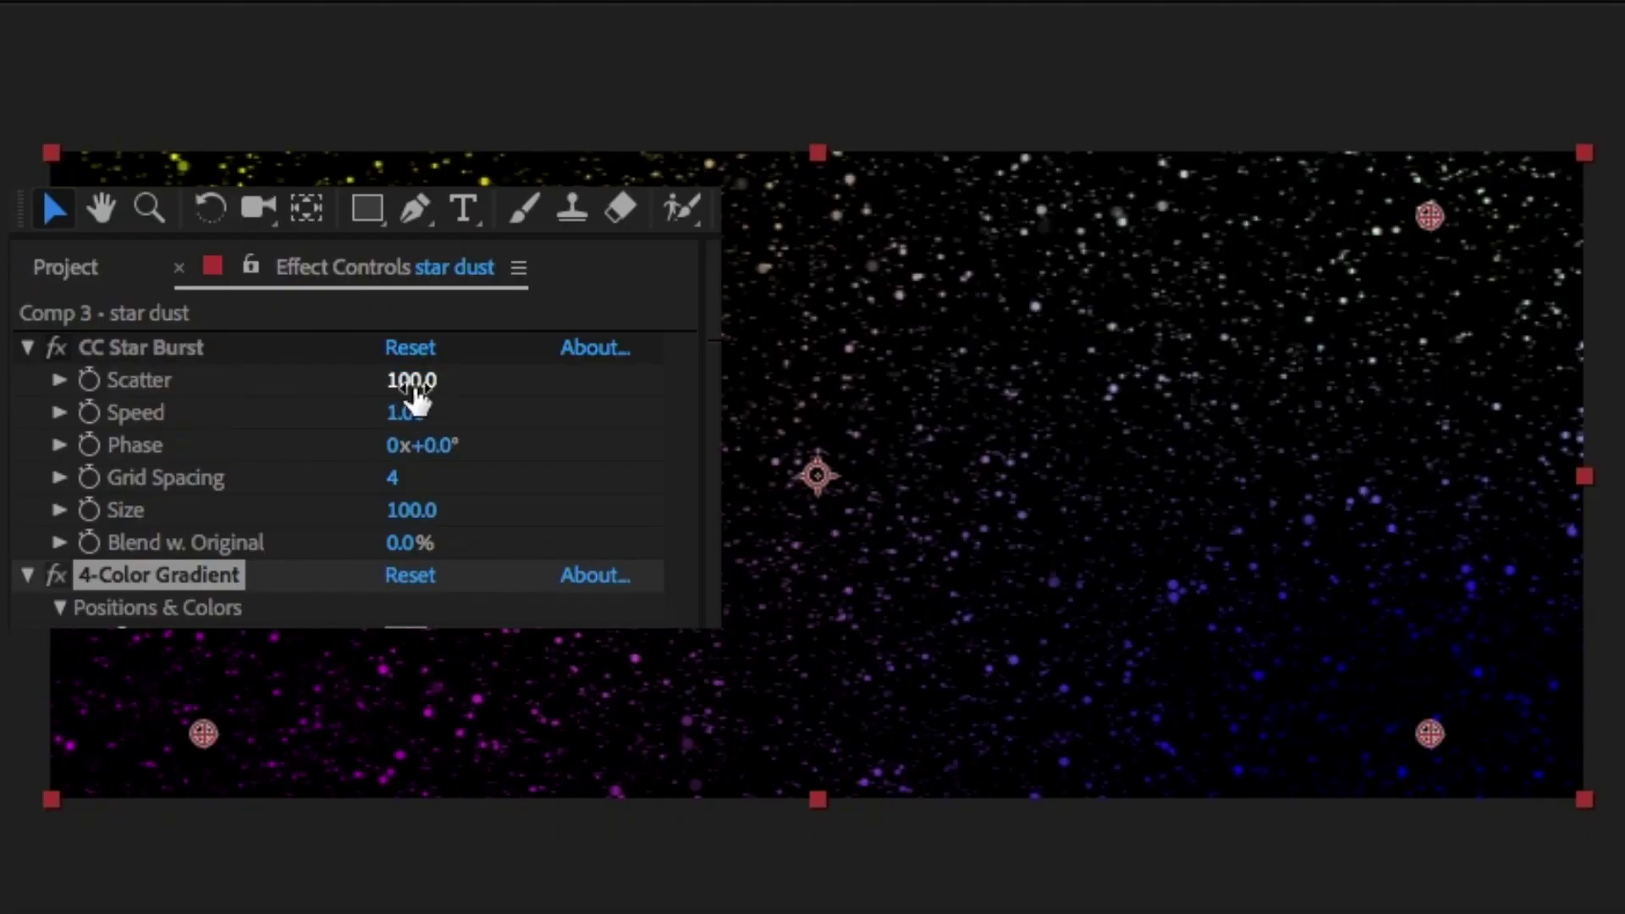
left_click_drag(297, 145, 204, 152)
left_click_drag(263, 390, 664, 352)
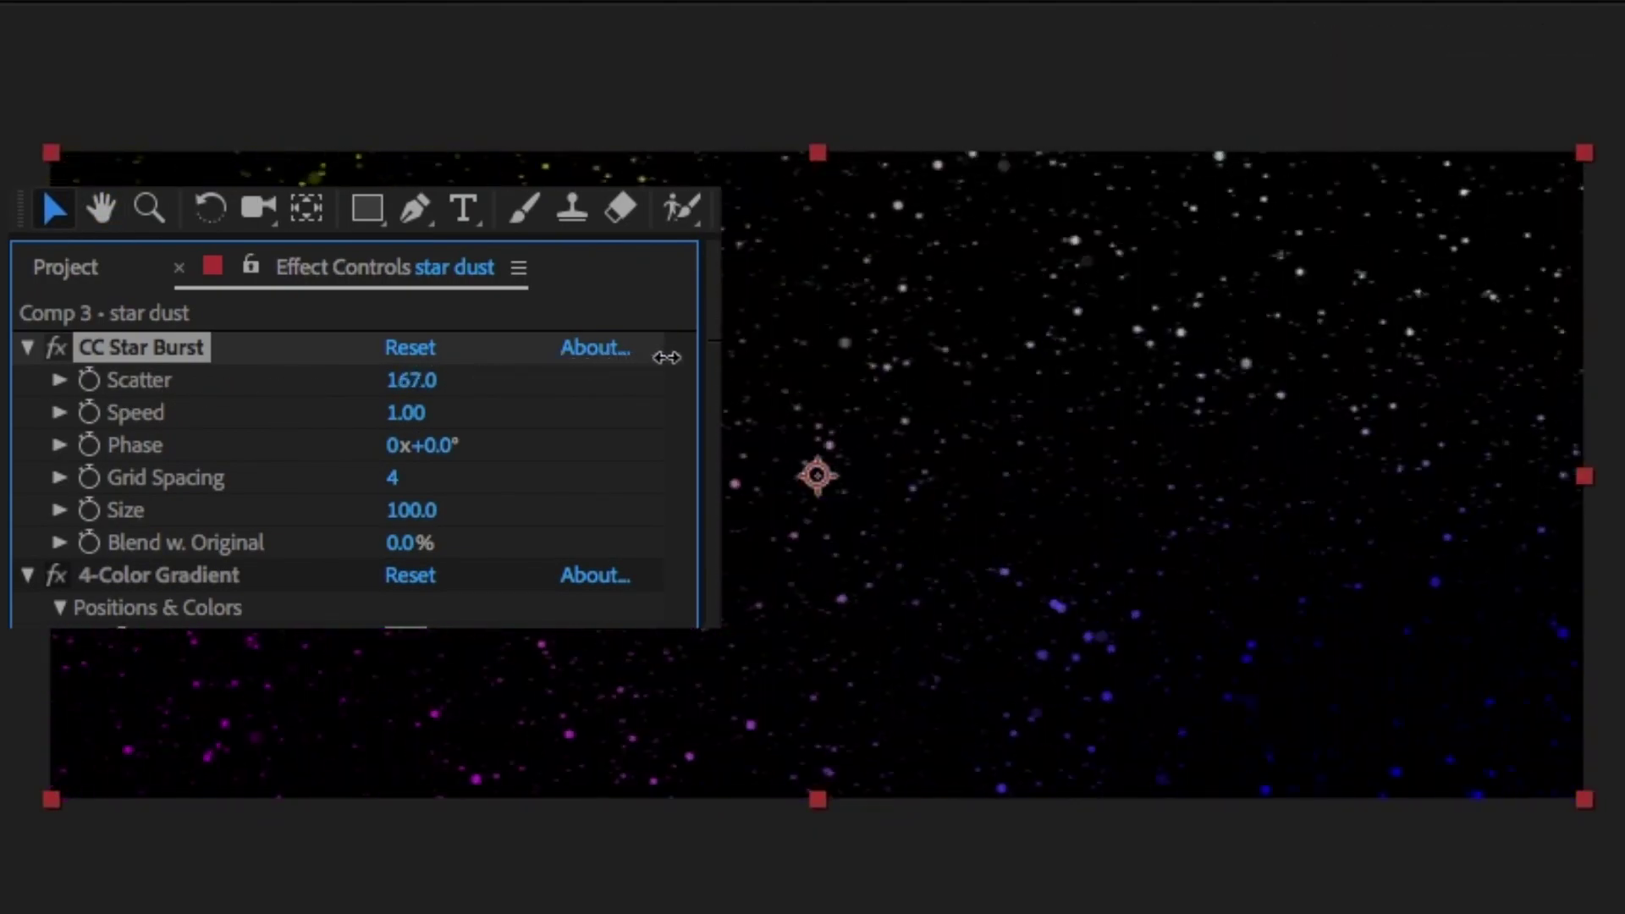
left_click_drag(404, 412, 258, 431)
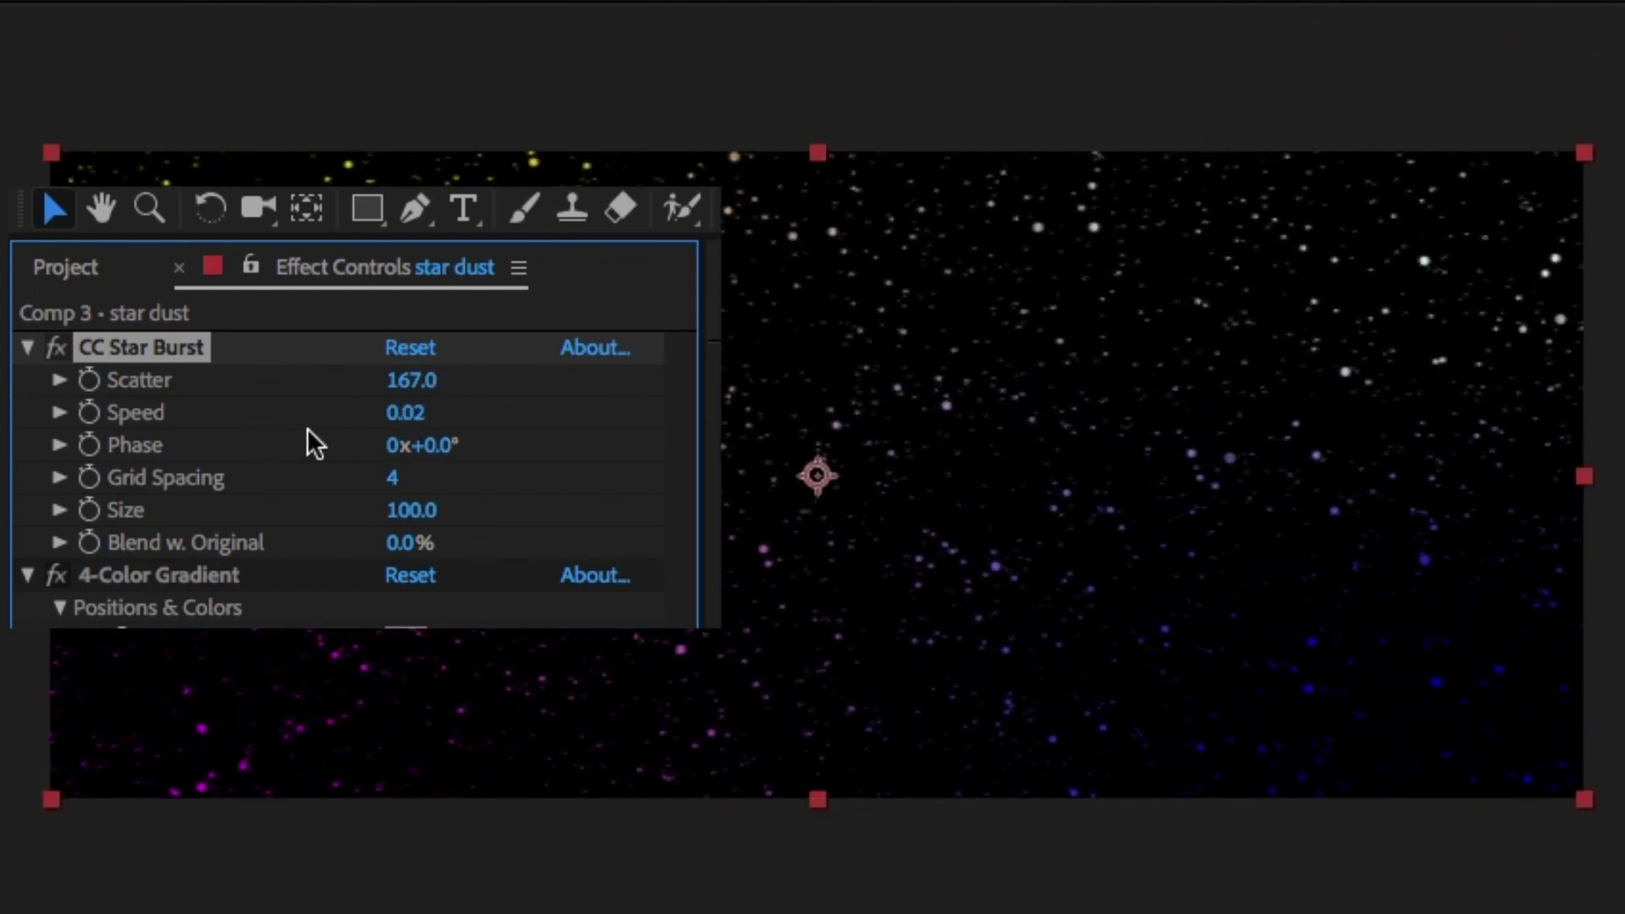
left_click_drag(410, 424, 457, 410)
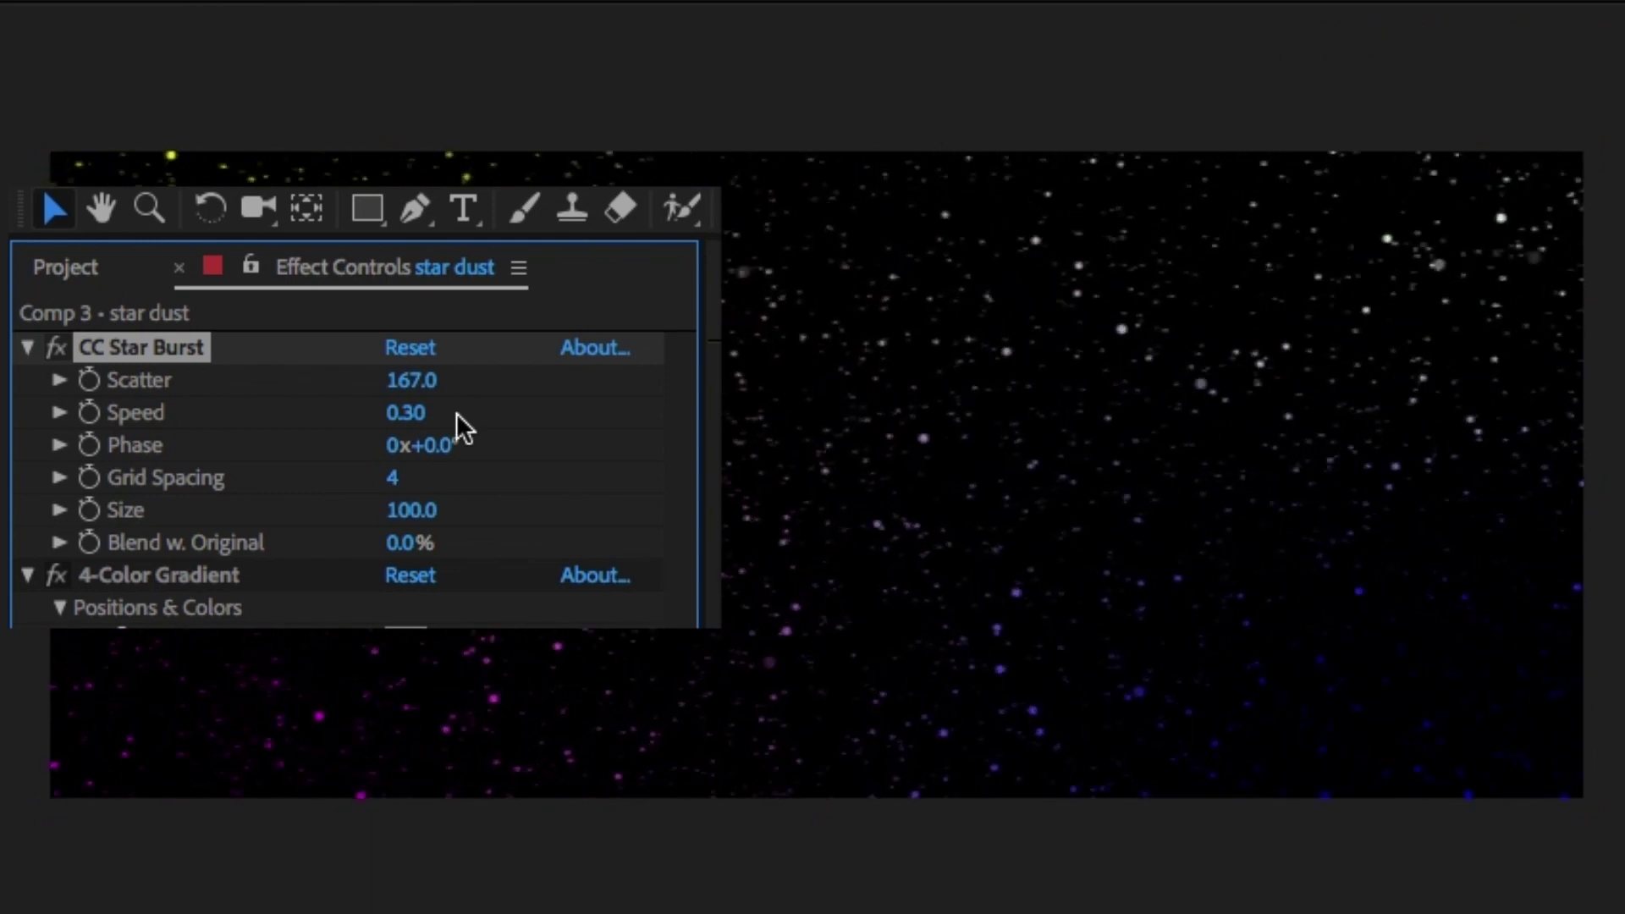
left_click(408, 414)
type("5")
key("Return")
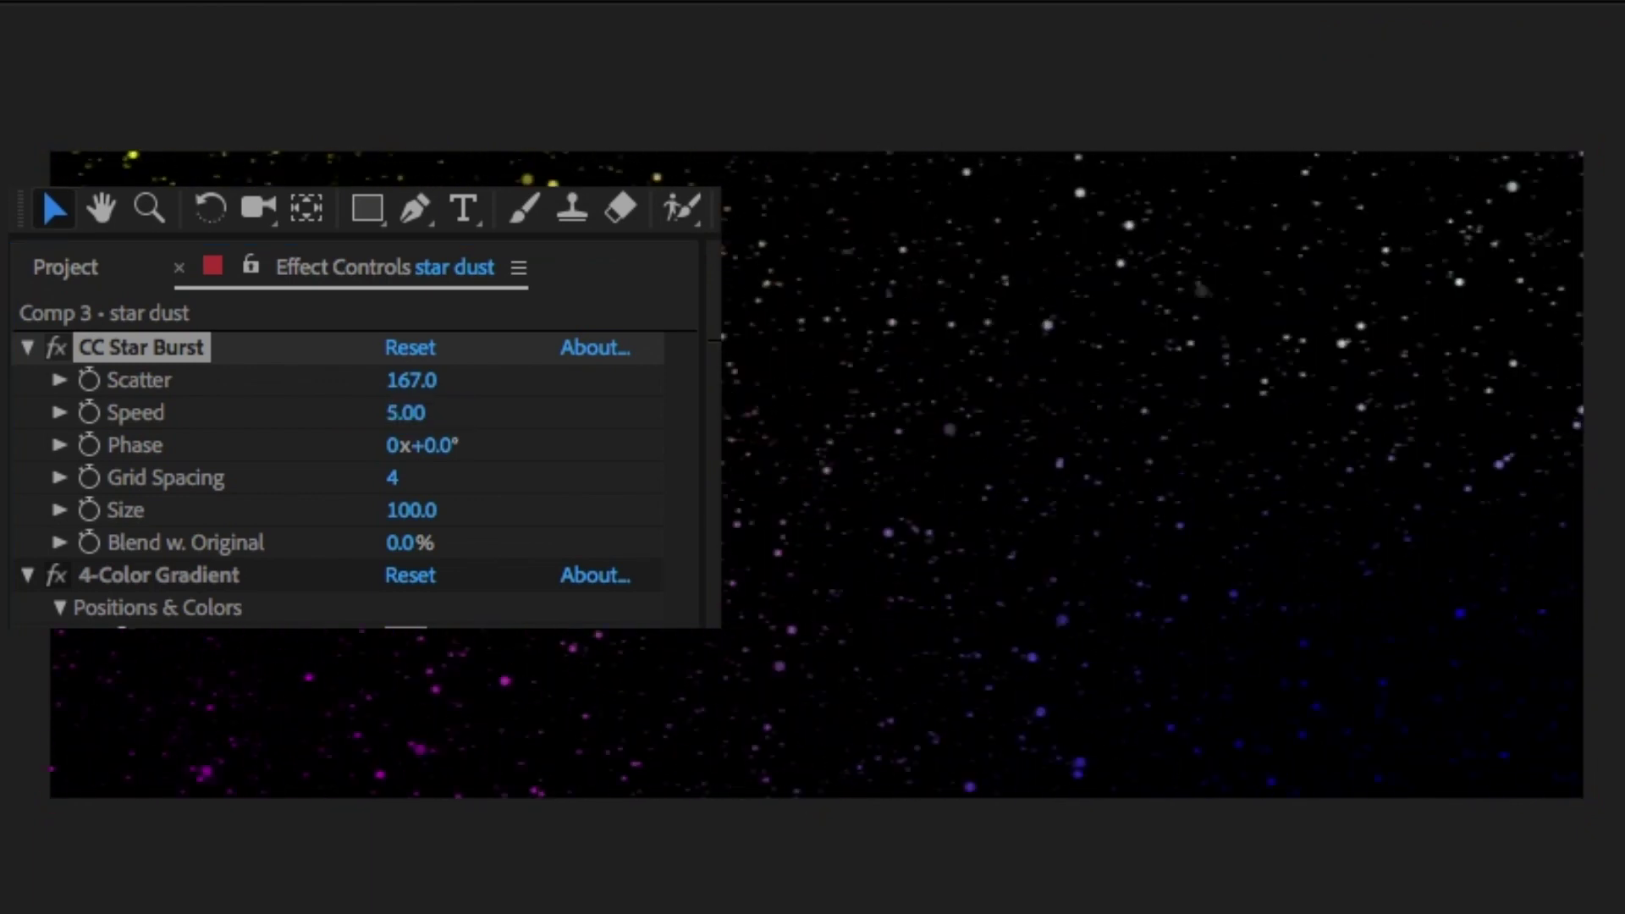
left_click(410, 415)
type("0.2")
key("Return")
Step: Set the star Size to 110 and leave Blend w. Original at 0%
left_click_drag(415, 510, 461, 511)
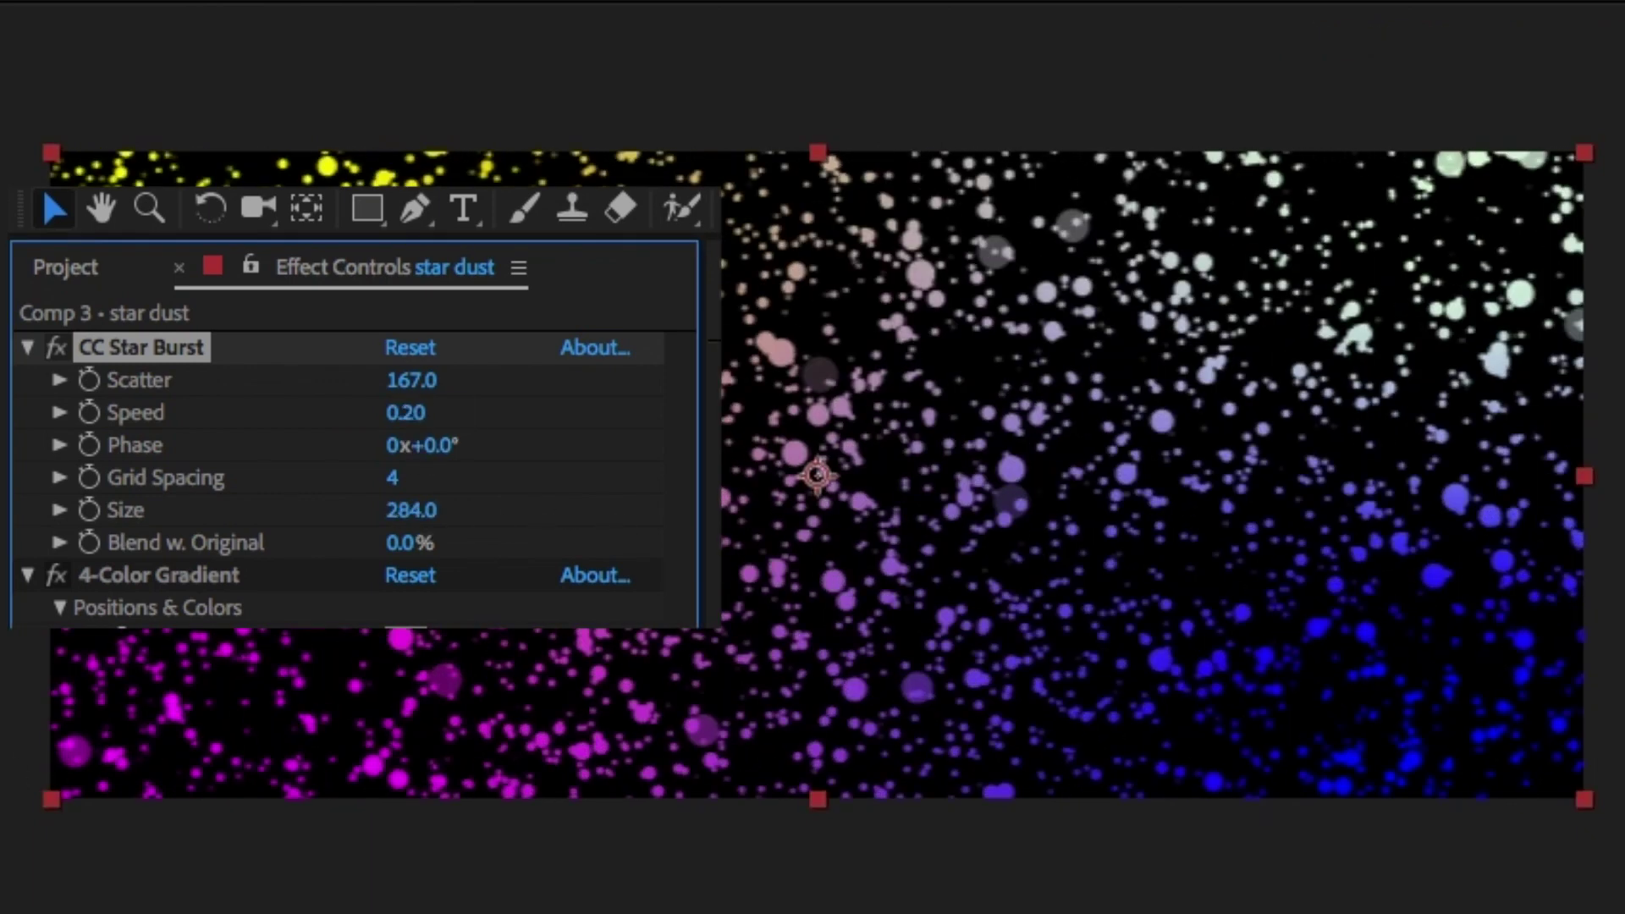
left_click(415, 512)
type("150")
key("Return")
left_click(407, 510)
type("80")
key("Return")
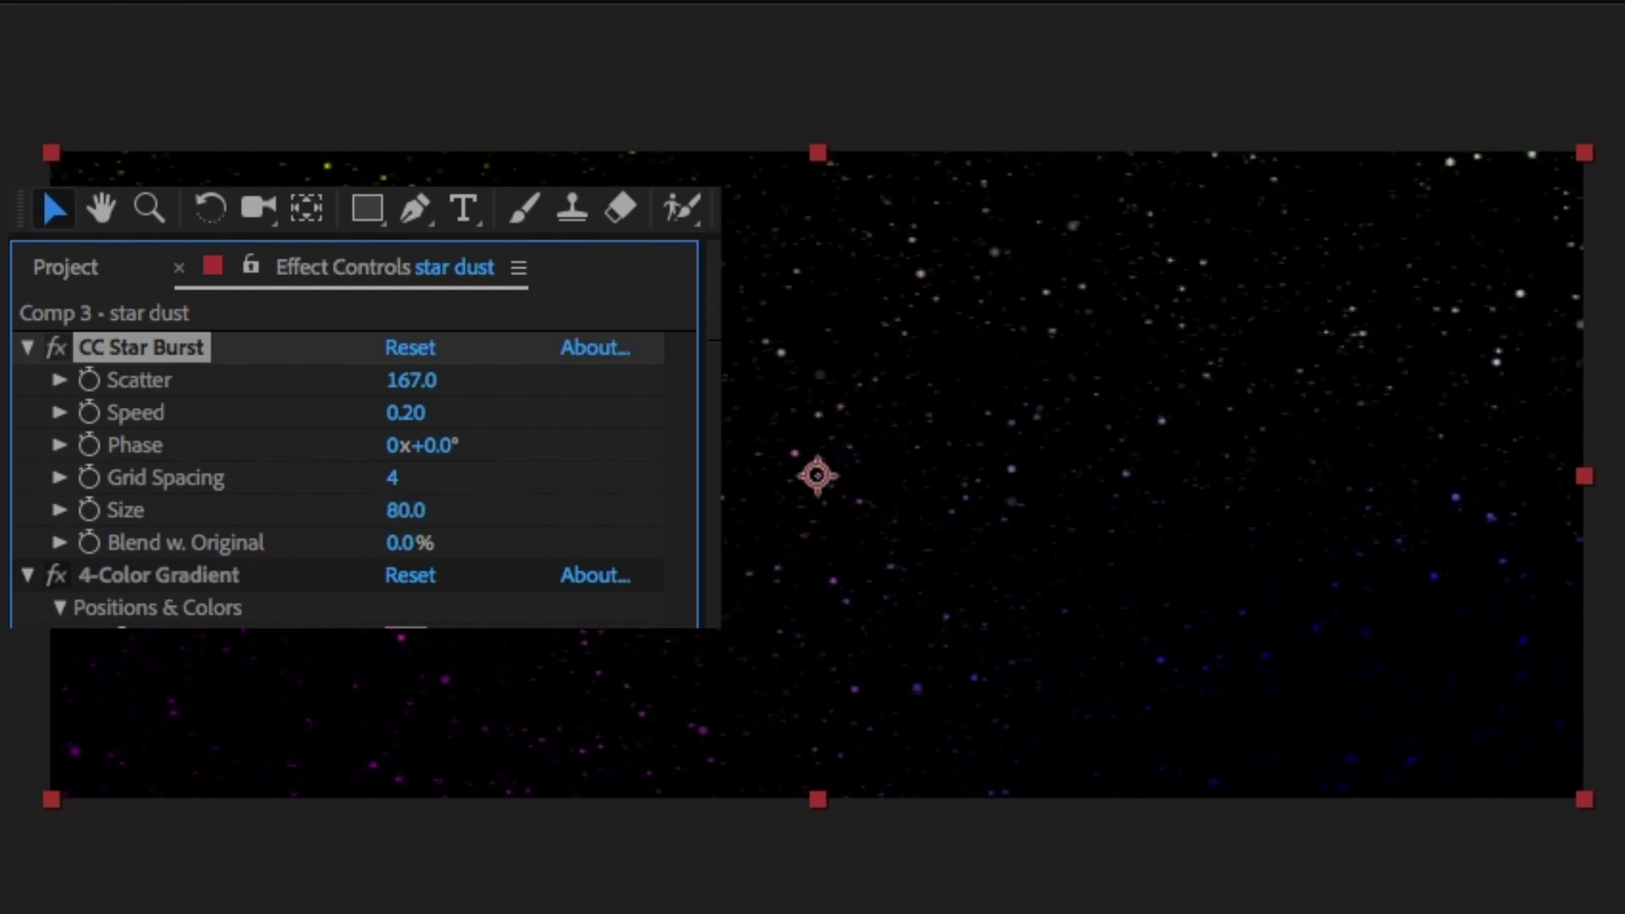
left_click(406, 511)
type("150")
key("Return")
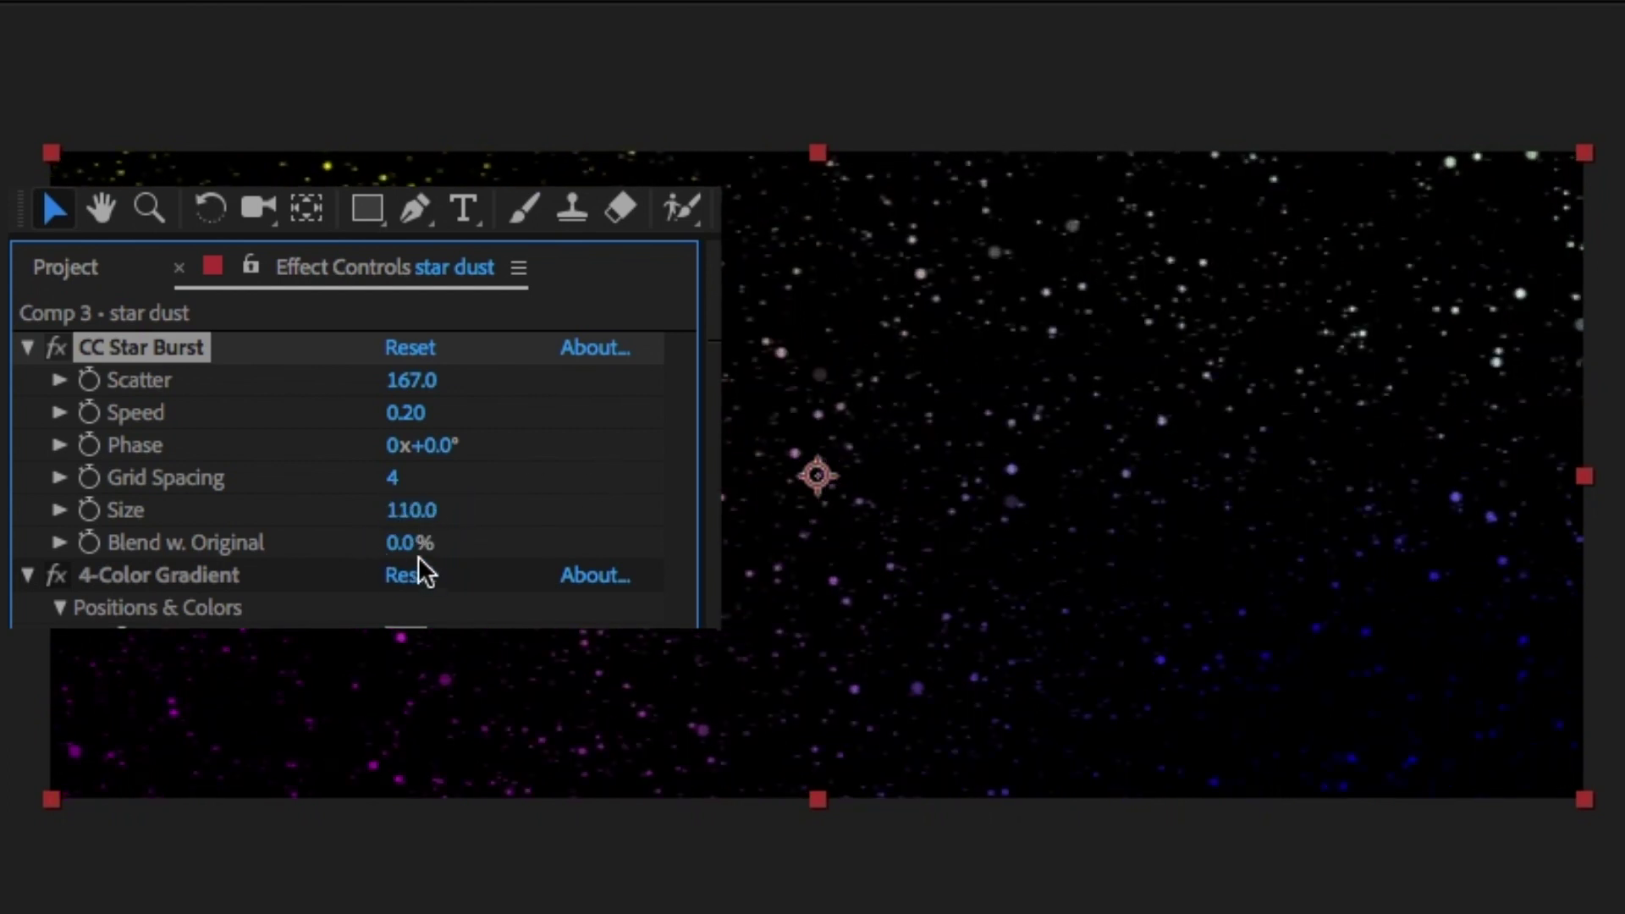
left_click_drag(415, 549, 28, 551)
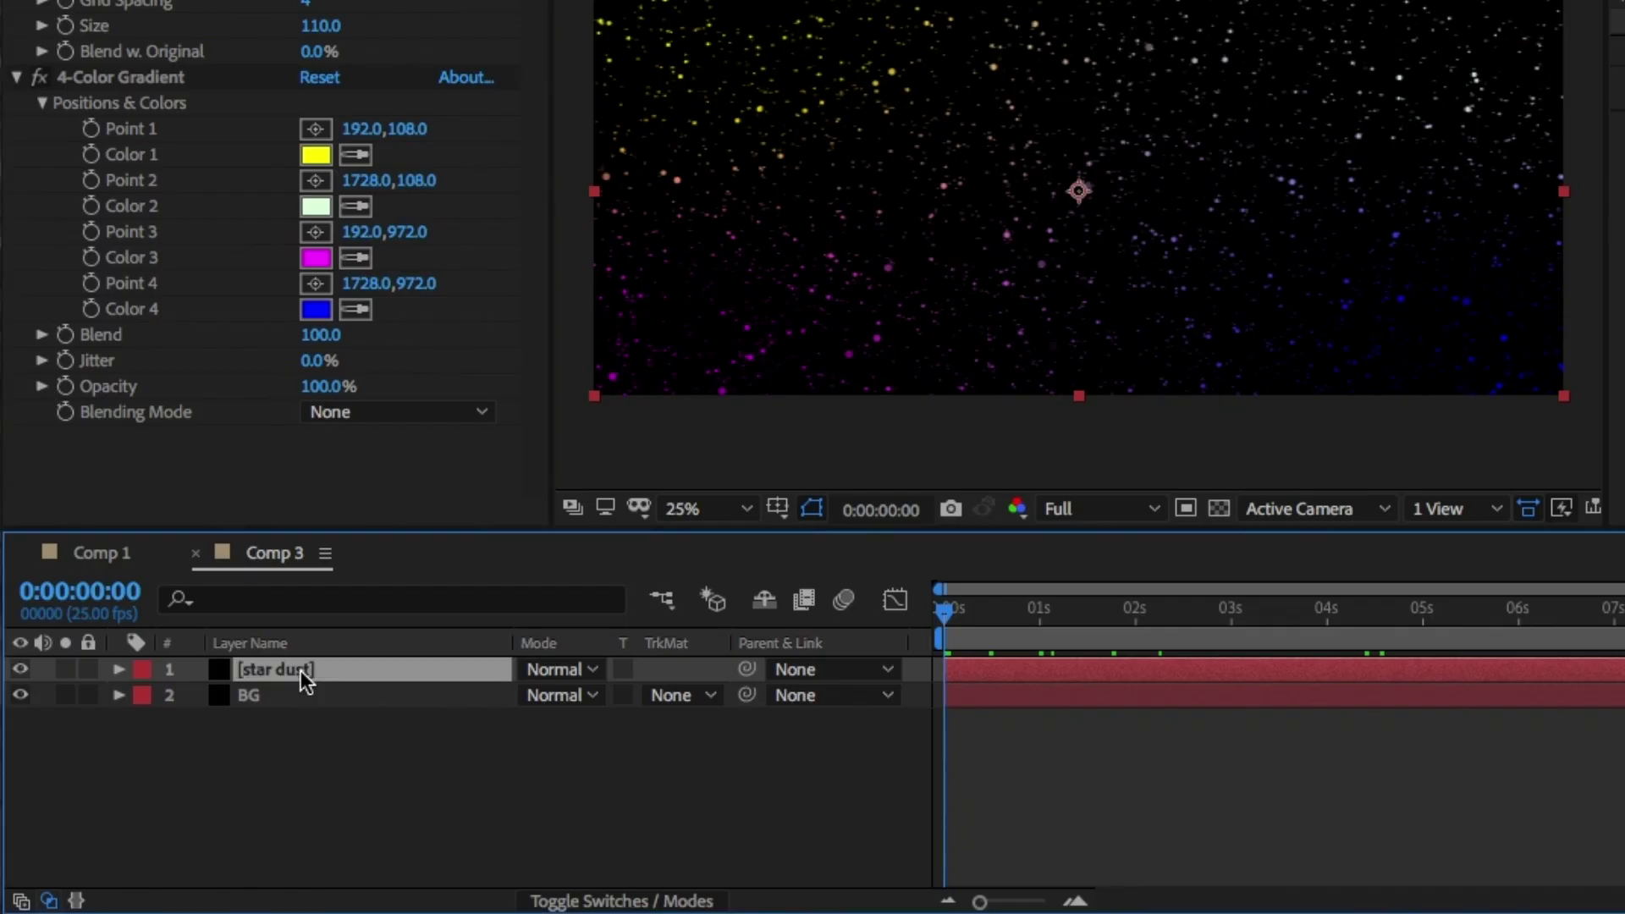
Step: Set star dust to Screen blending, show the Mode columns, and reselect star dust
left_click(555, 669)
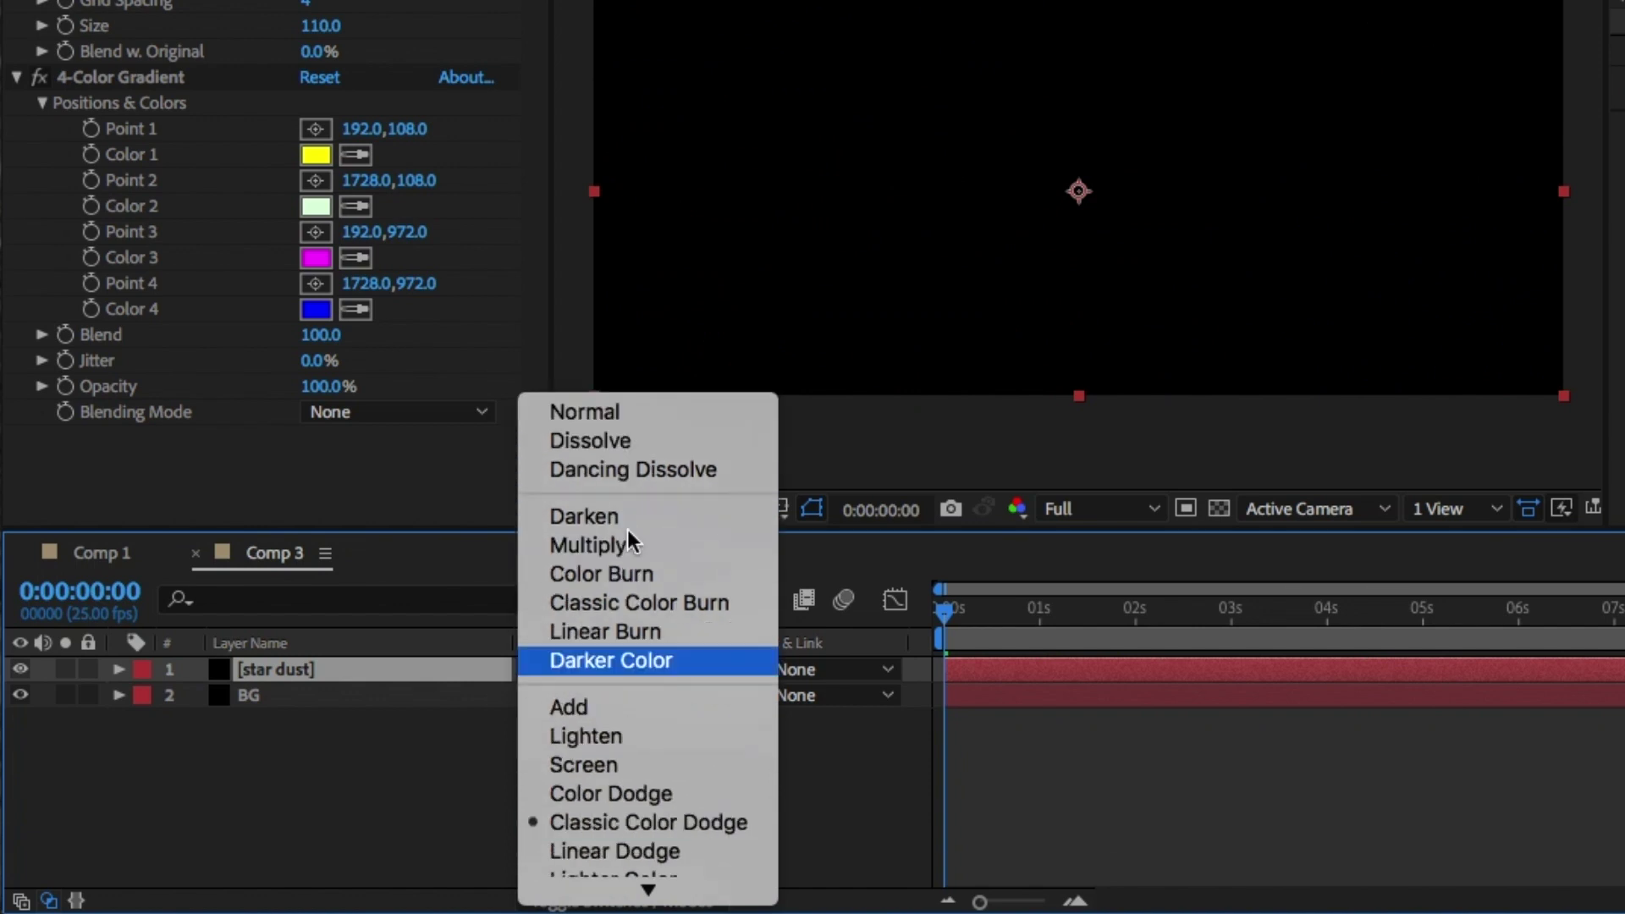
left_click(614, 762)
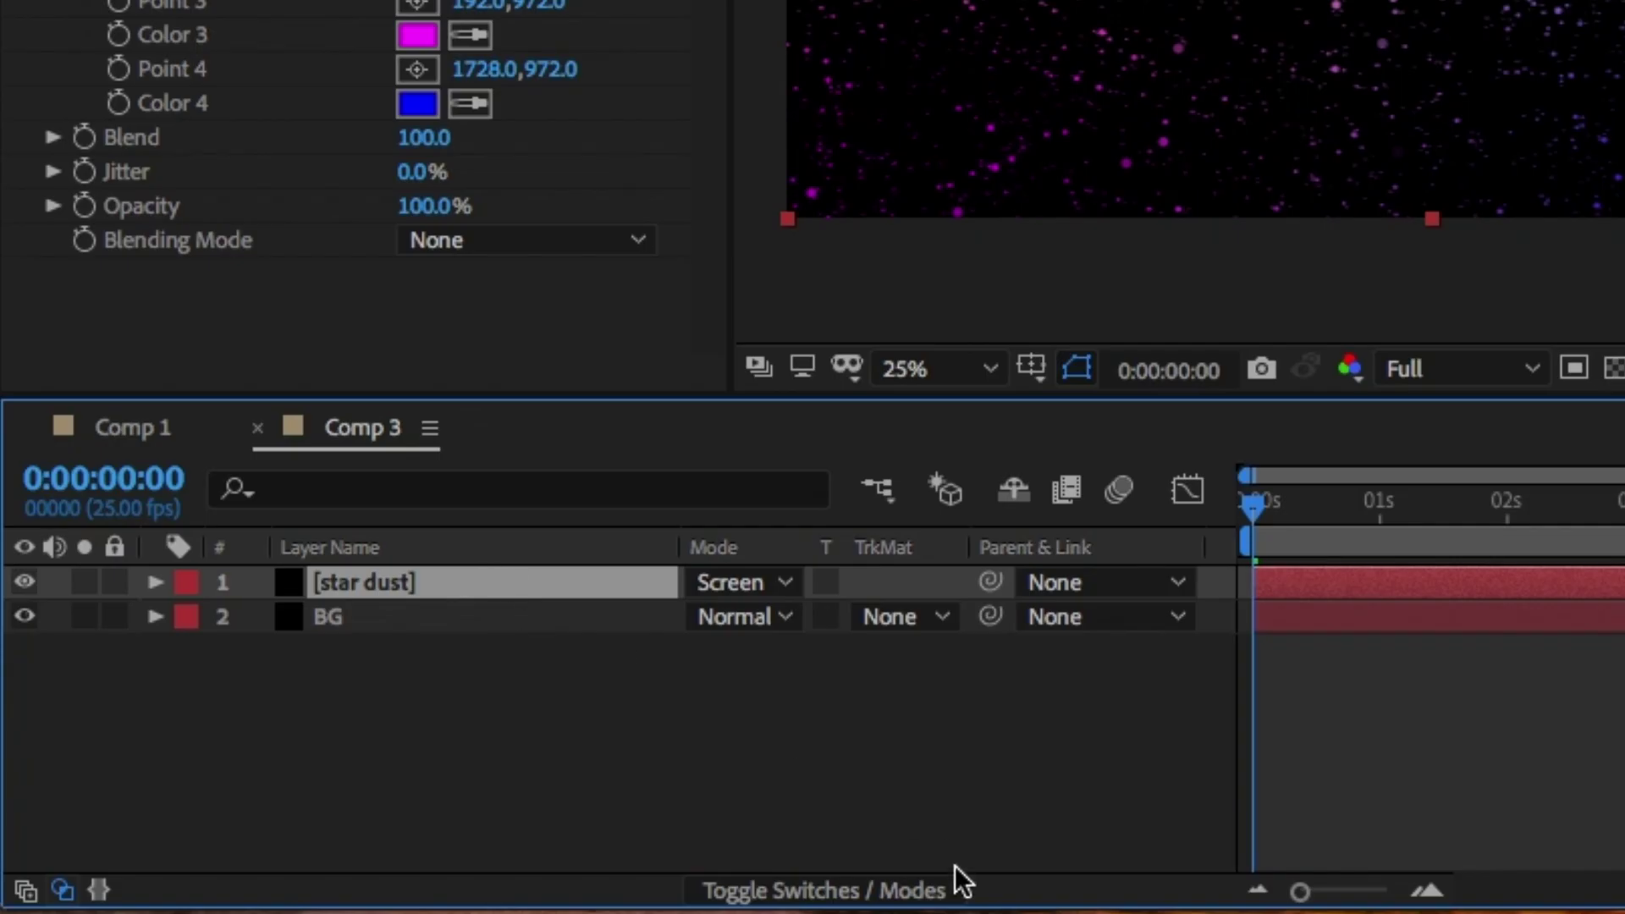
left_click(931, 895)
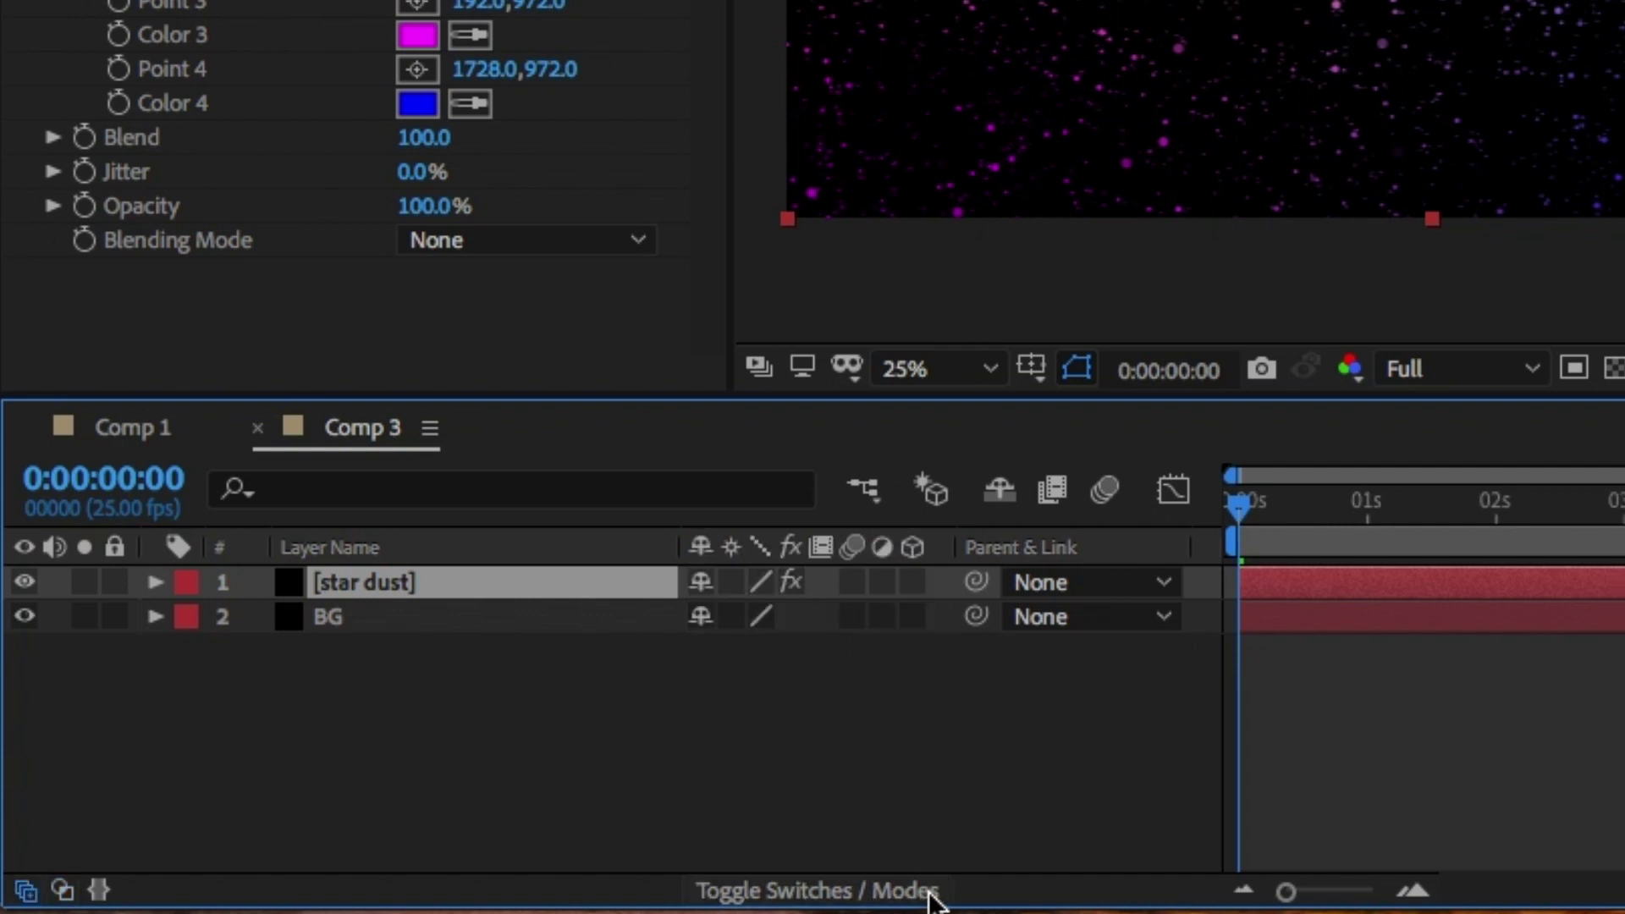
left_click(932, 896)
left_click(931, 896)
left_click(931, 896)
left_click(931, 896)
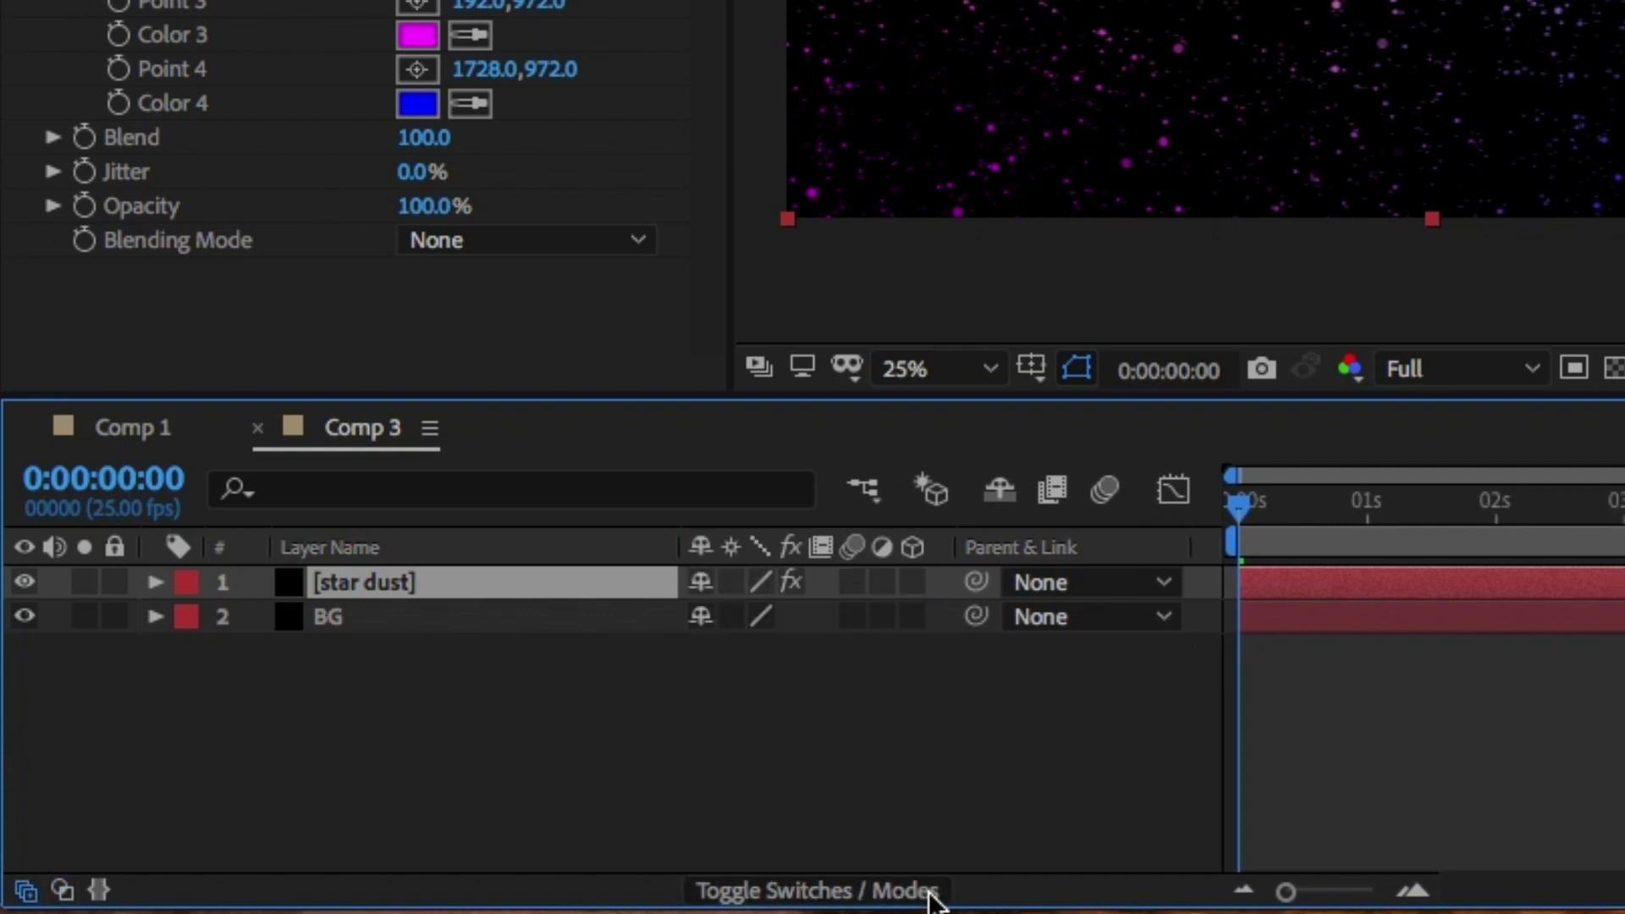
left_click(931, 895)
left_click(931, 896)
left_click(932, 895)
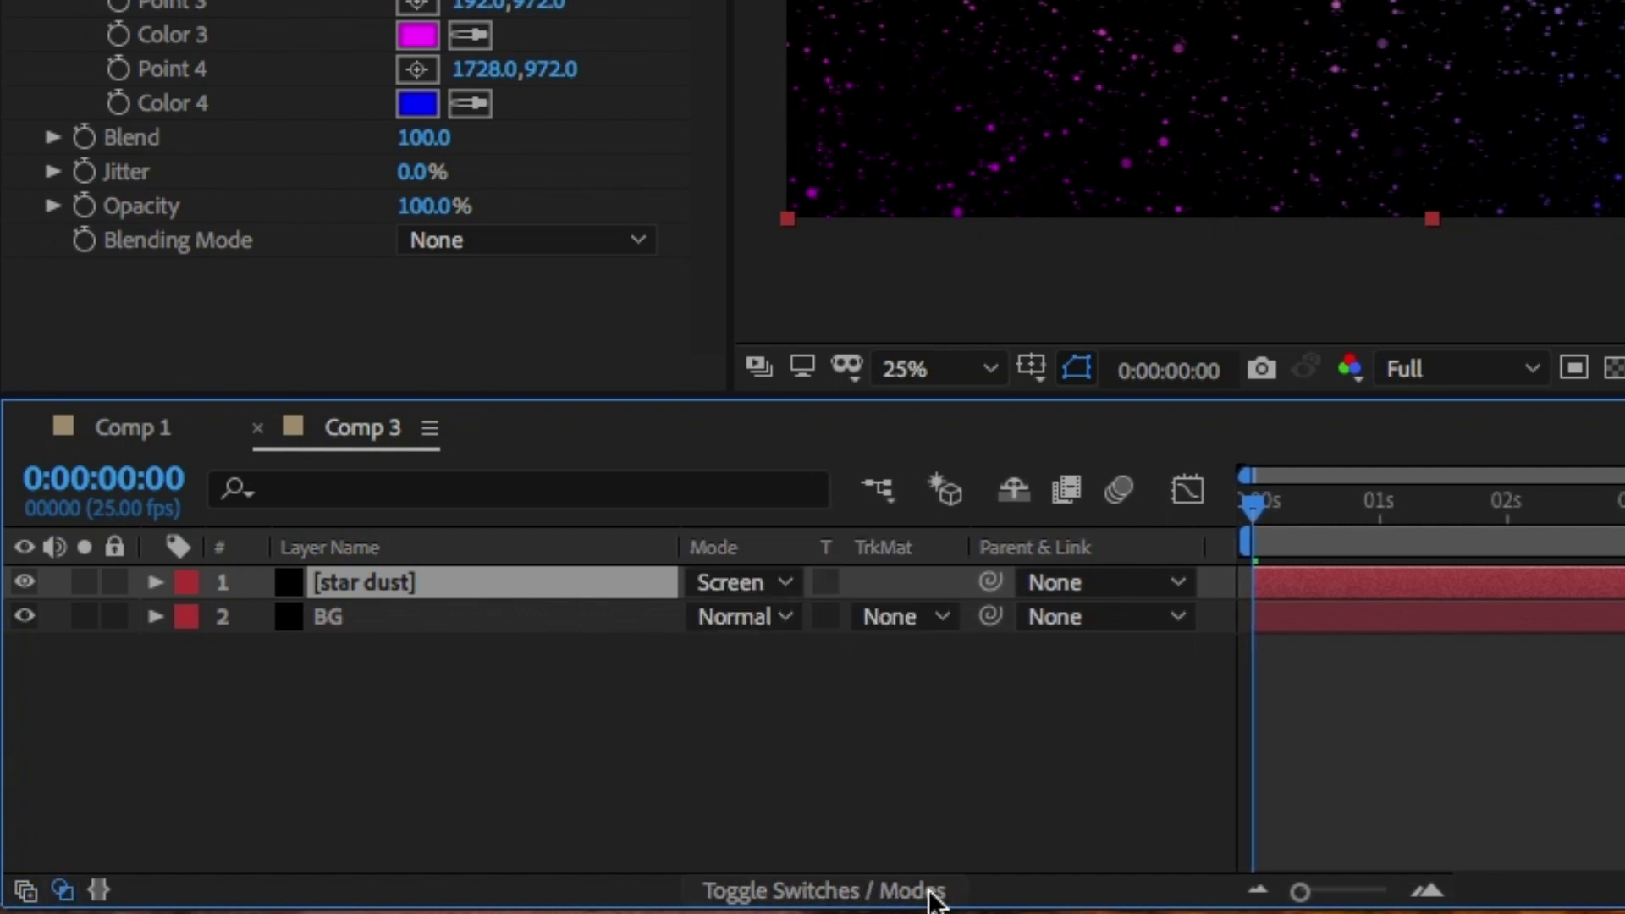
left_click(513, 692)
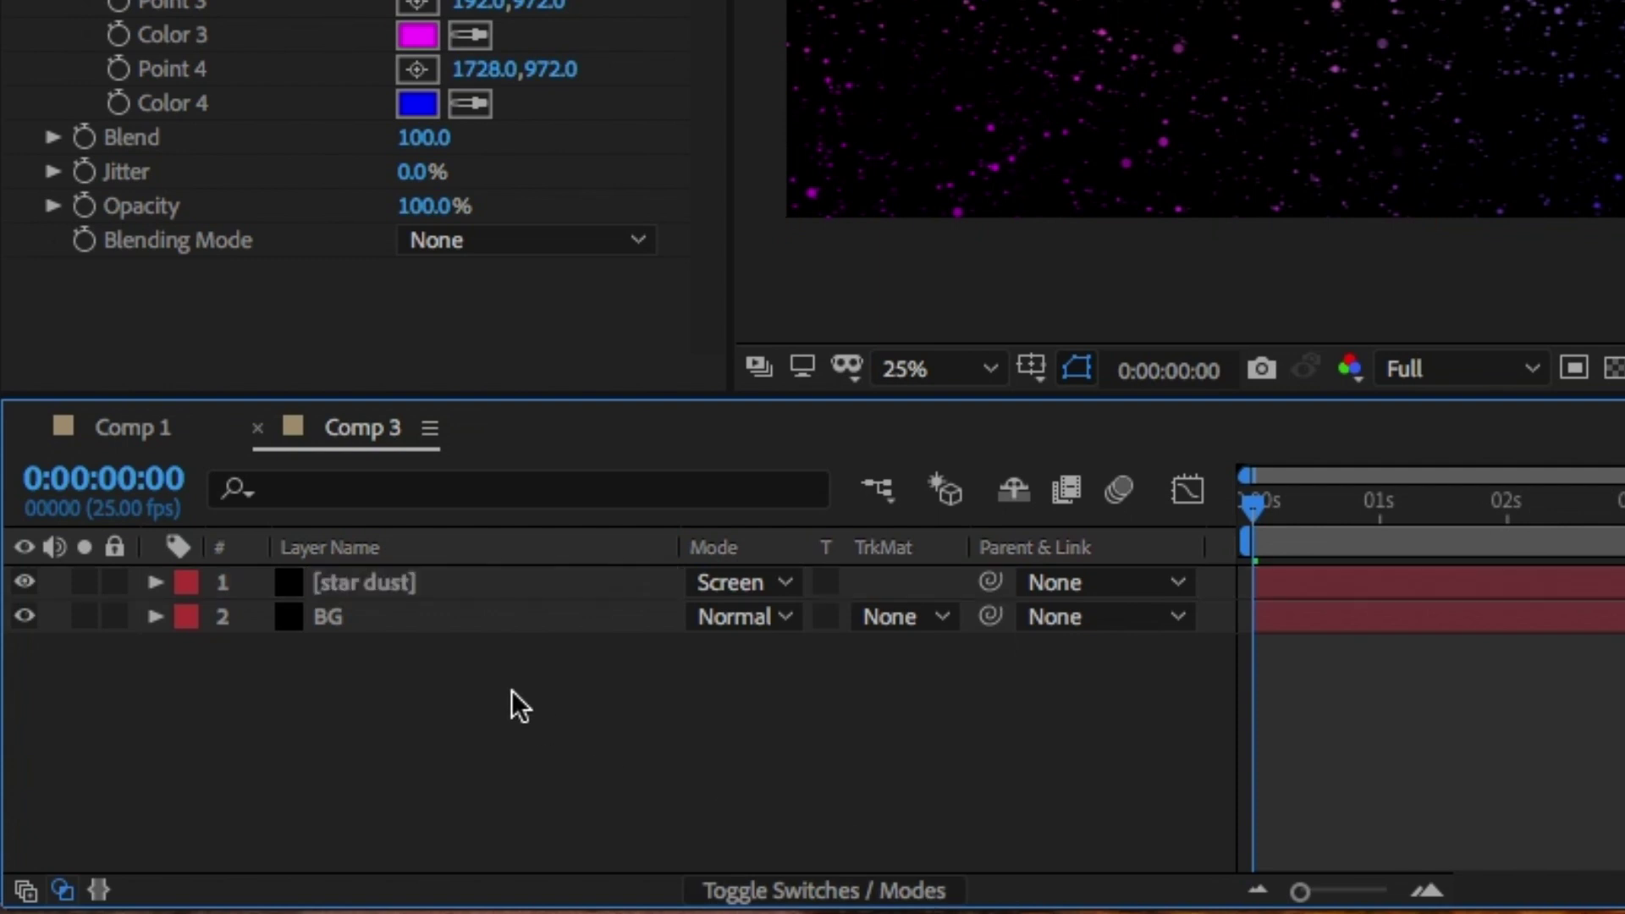
left_click(402, 578)
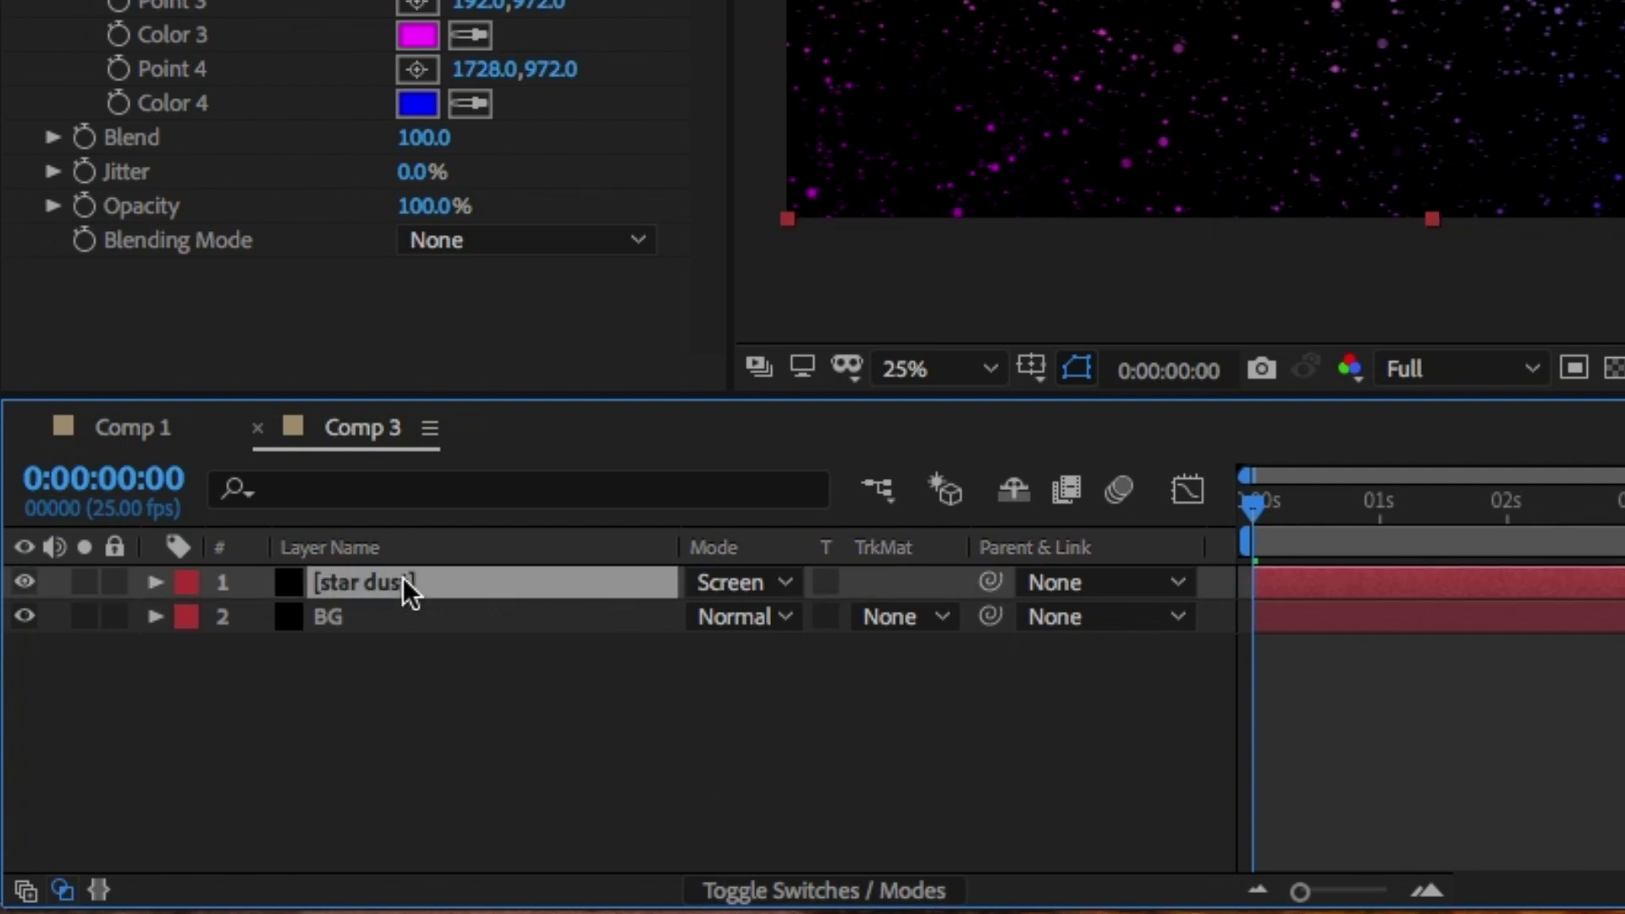
Step: Duplicate star dust as 'star dust - blur' and place it below the original
key("super+d")
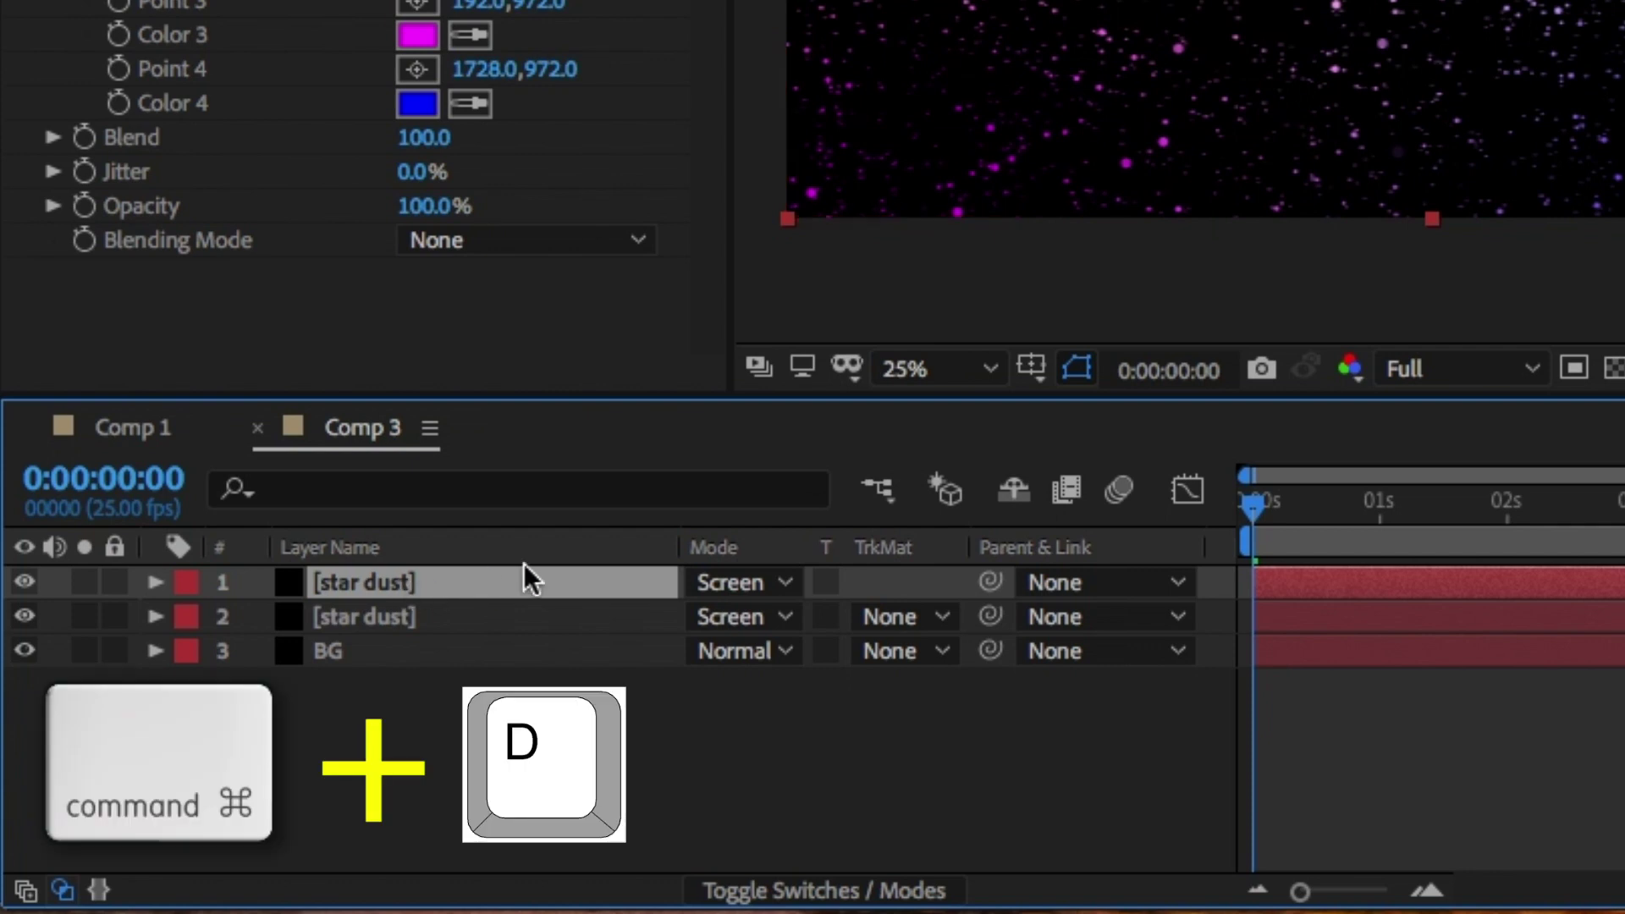
key("Return")
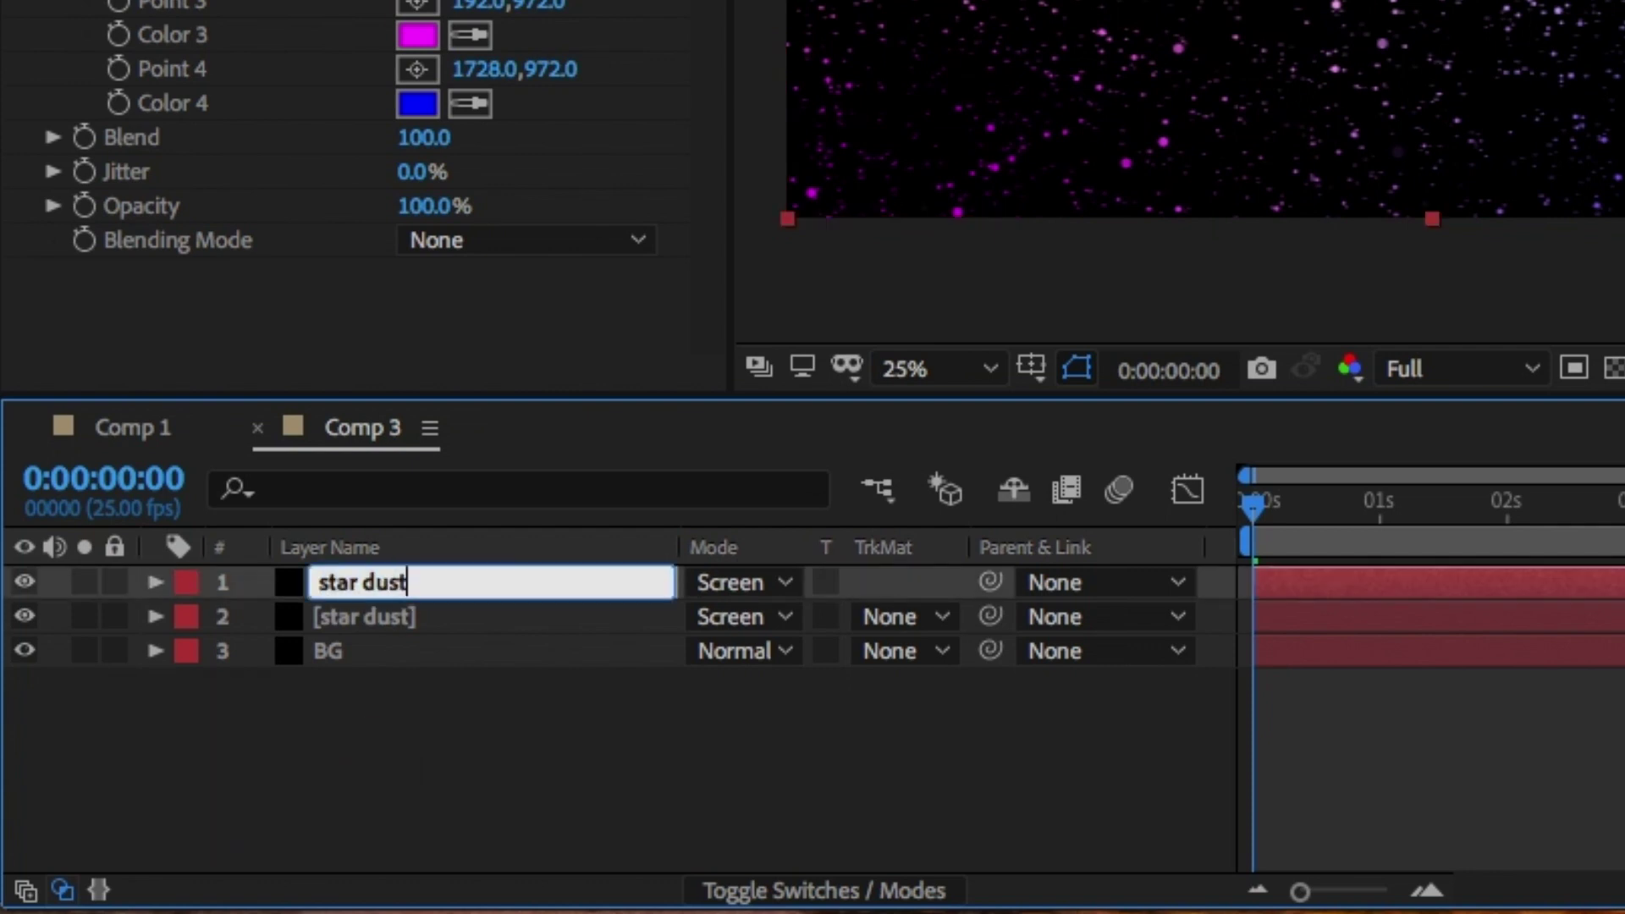
type("- blur")
key("Return")
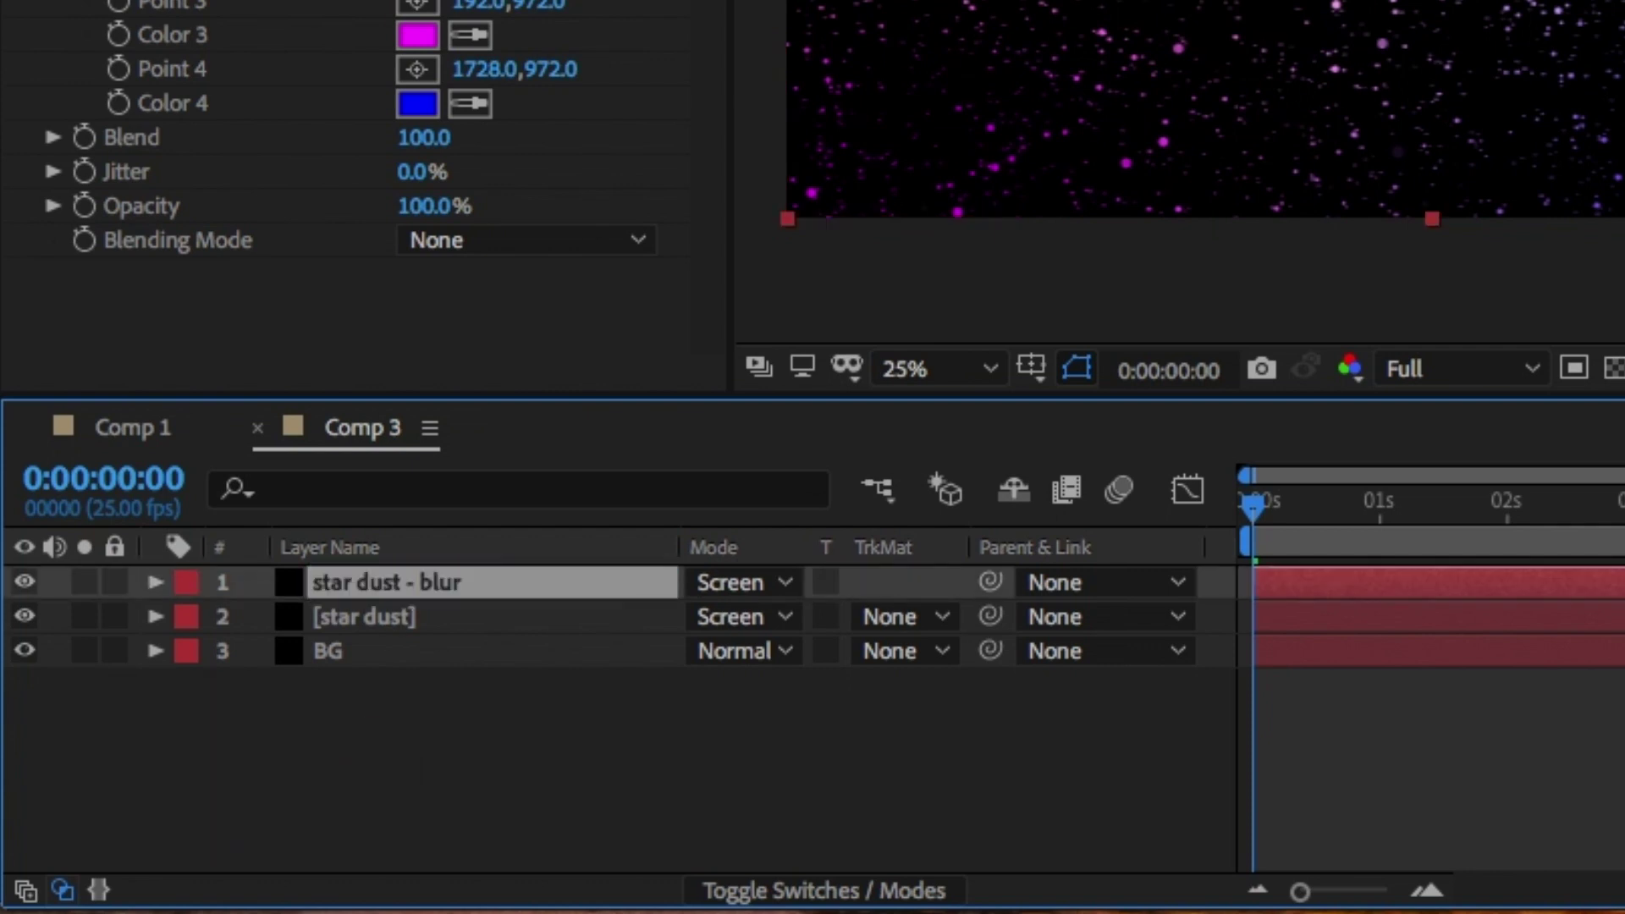
left_click_drag(267, 582, 342, 623)
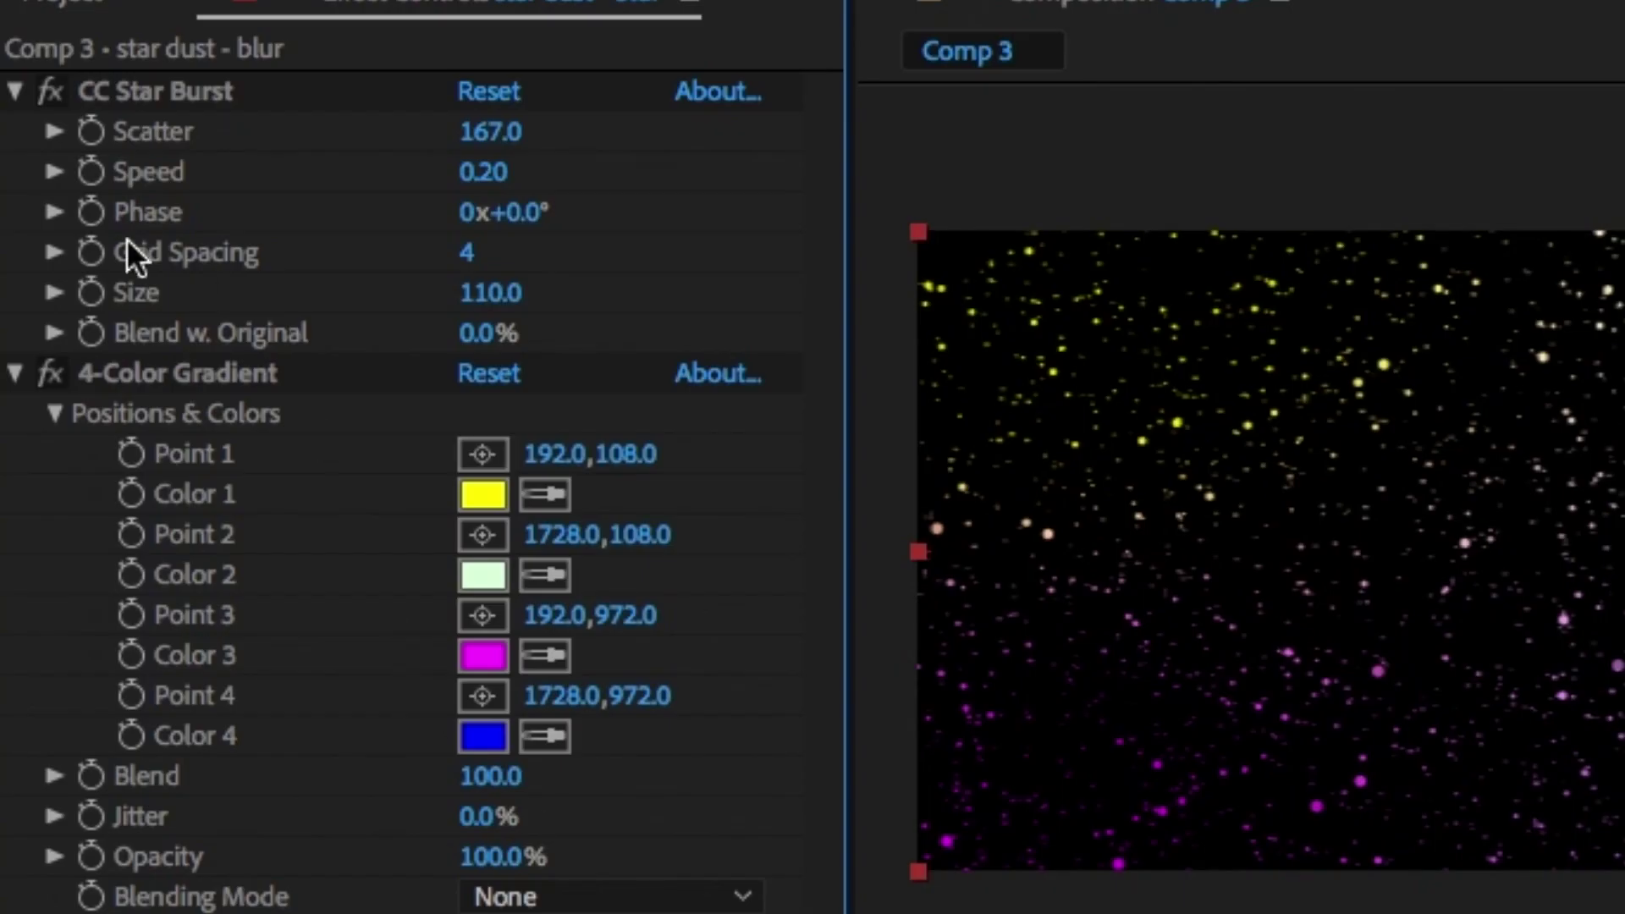
Step: Keyframe CC Star Burst Phase from 0 to 9° over one second and preview
left_click(15, 373)
left_click(75, 297)
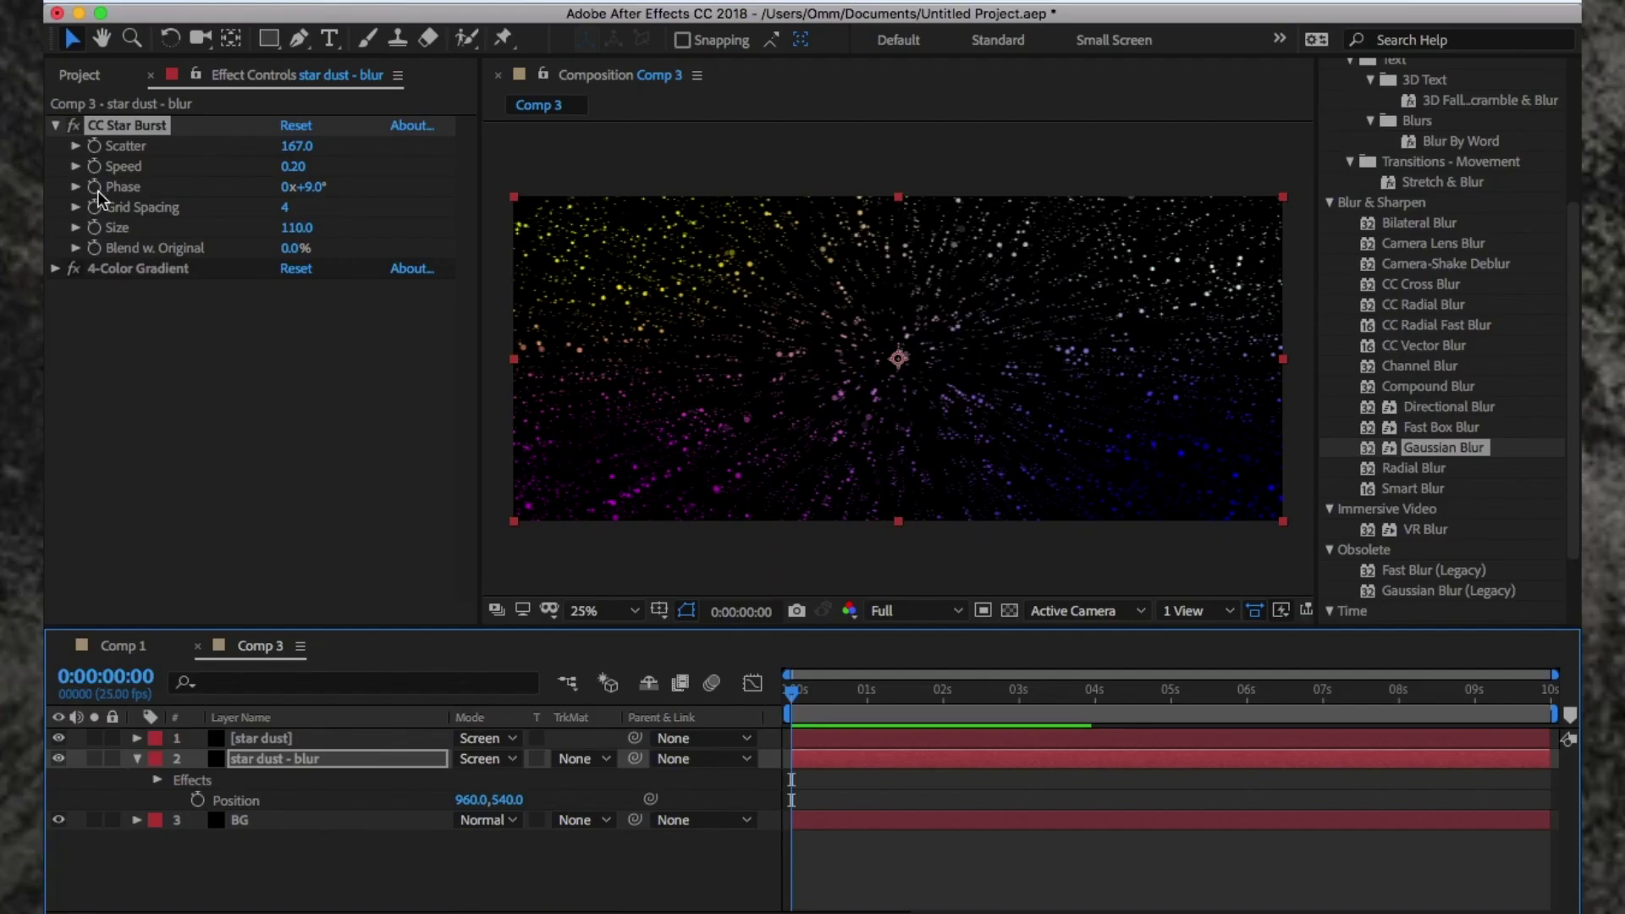
left_click(95, 187)
left_click_drag(791, 693, 867, 692)
left_click(323, 188)
key("Return")
key("Home")
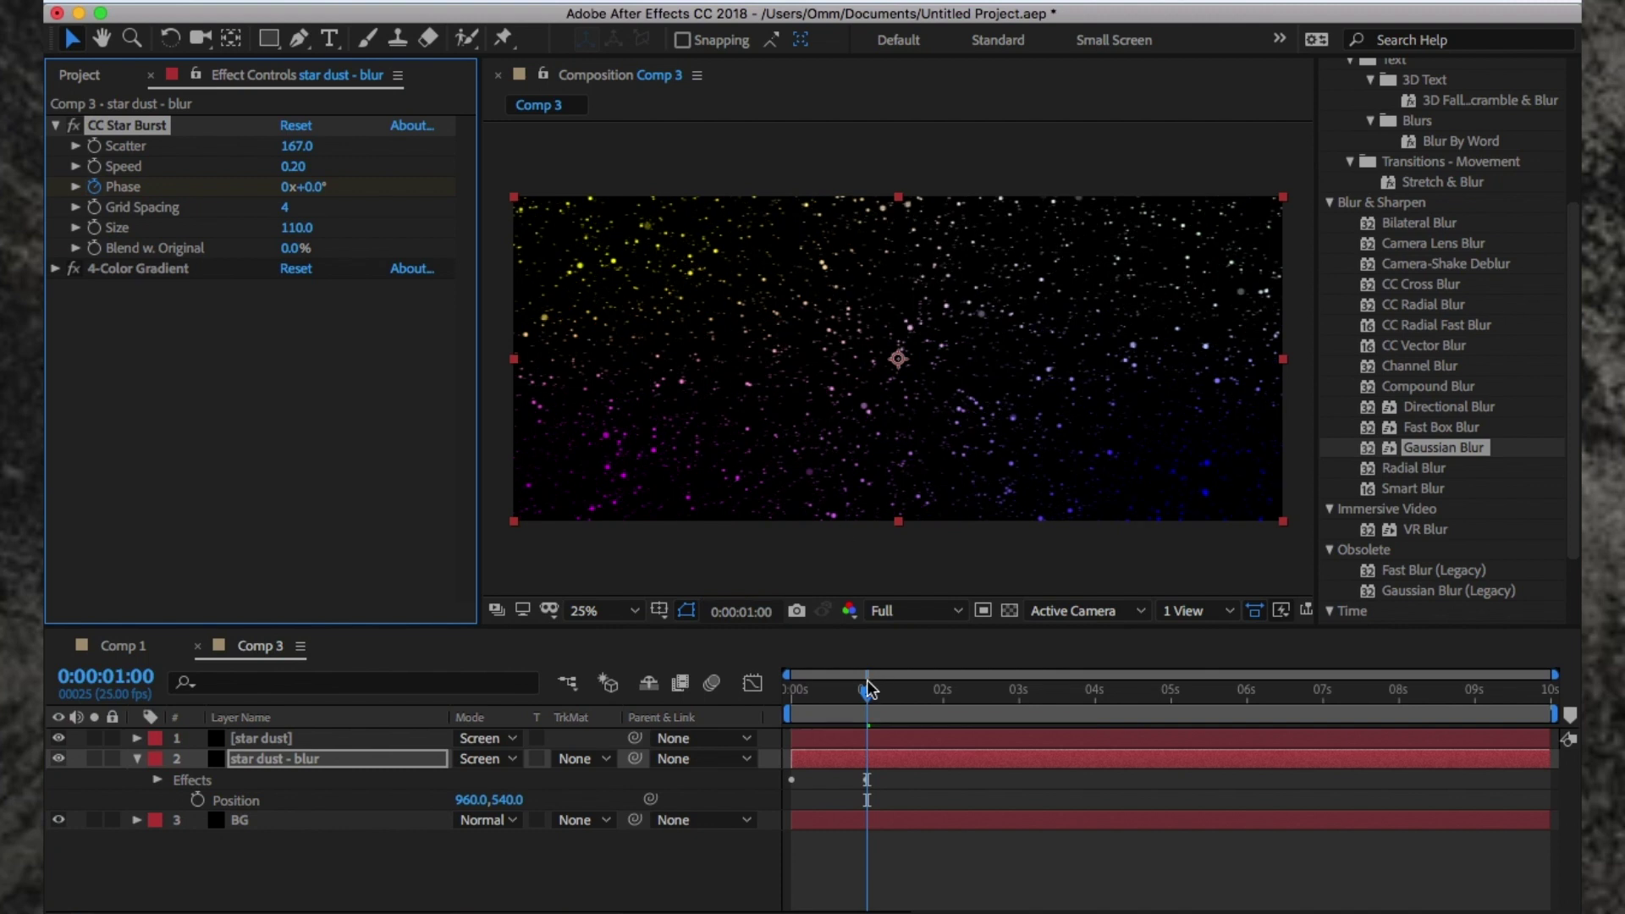
key("space")
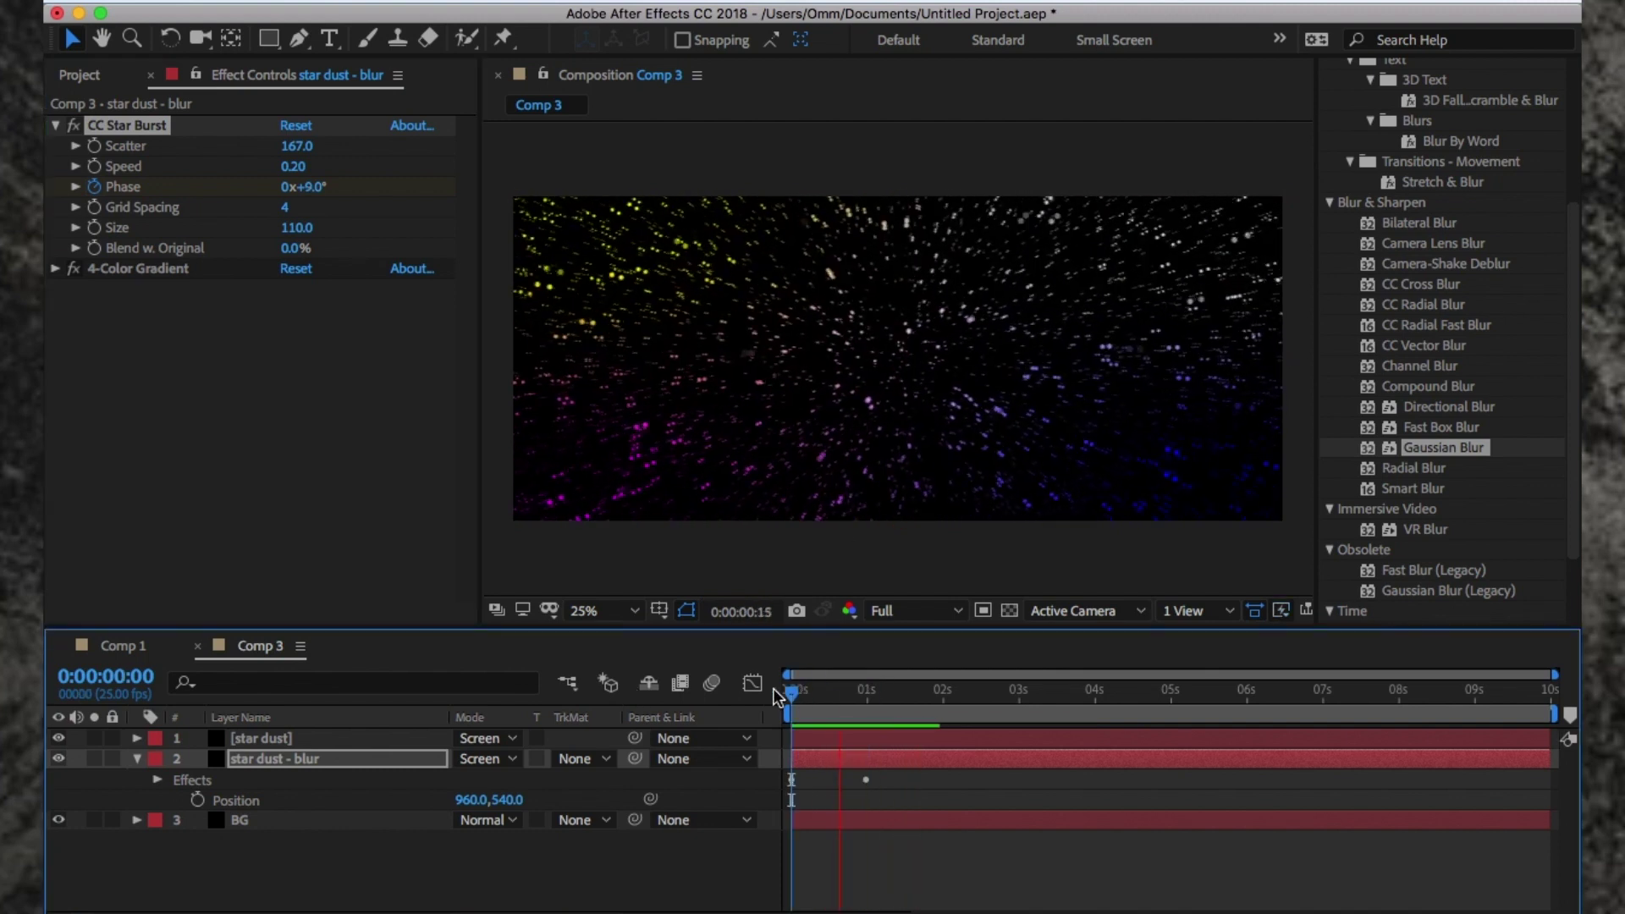
key("space")
Step: Retime the Phase keyframes to start at 1 second and end near 3 seconds
left_click(159, 780)
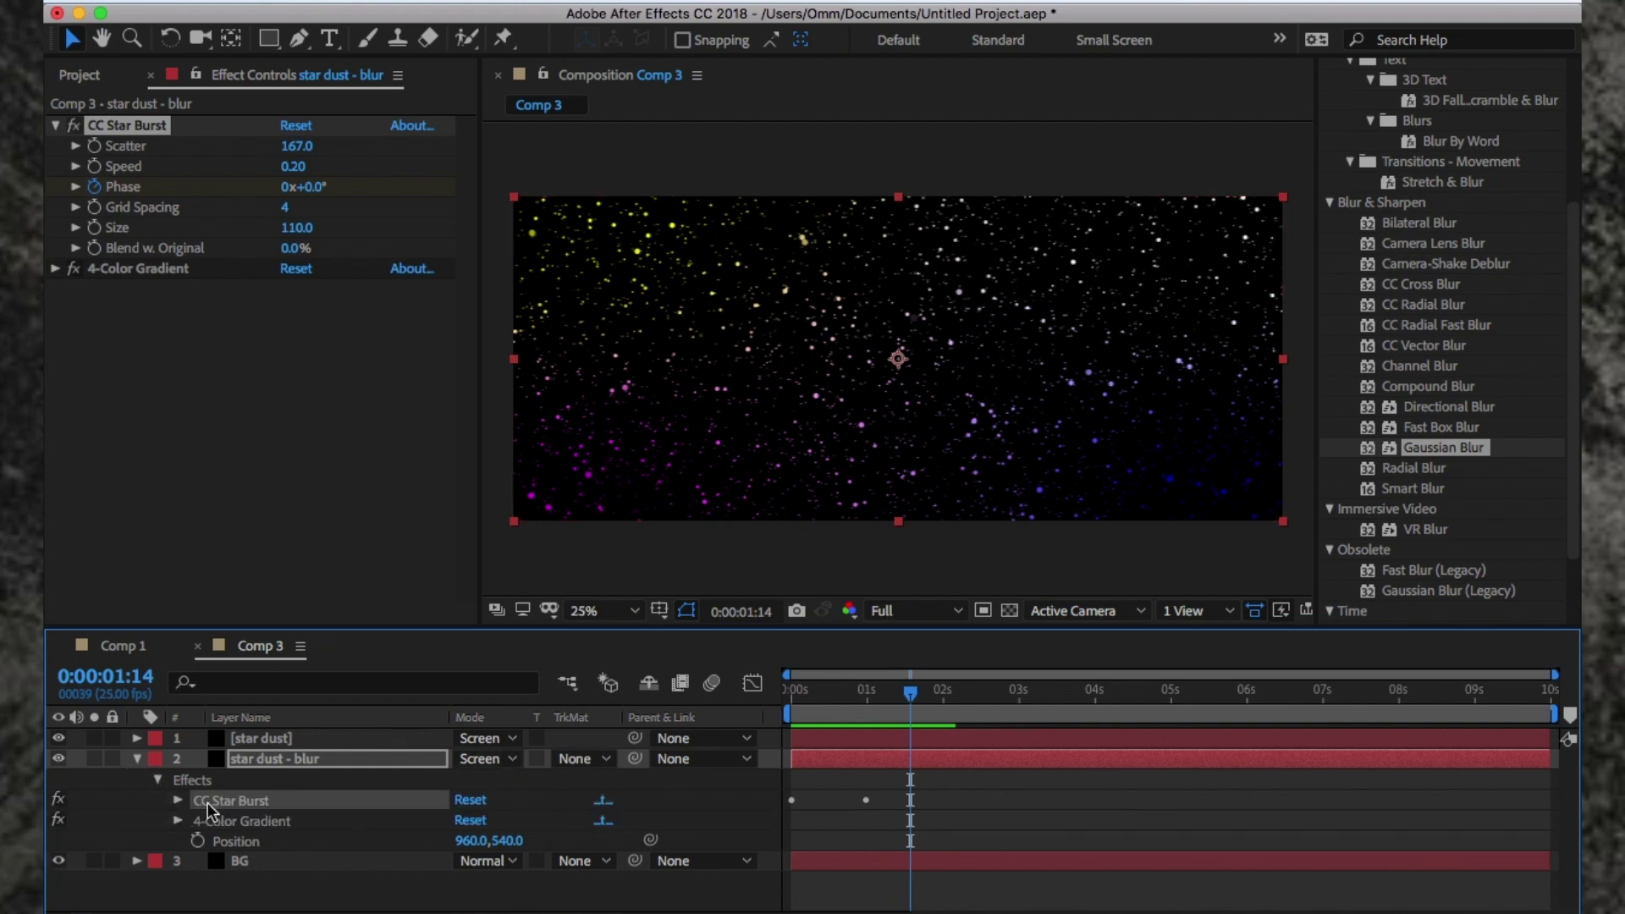
left_click(178, 800)
left_click(869, 699)
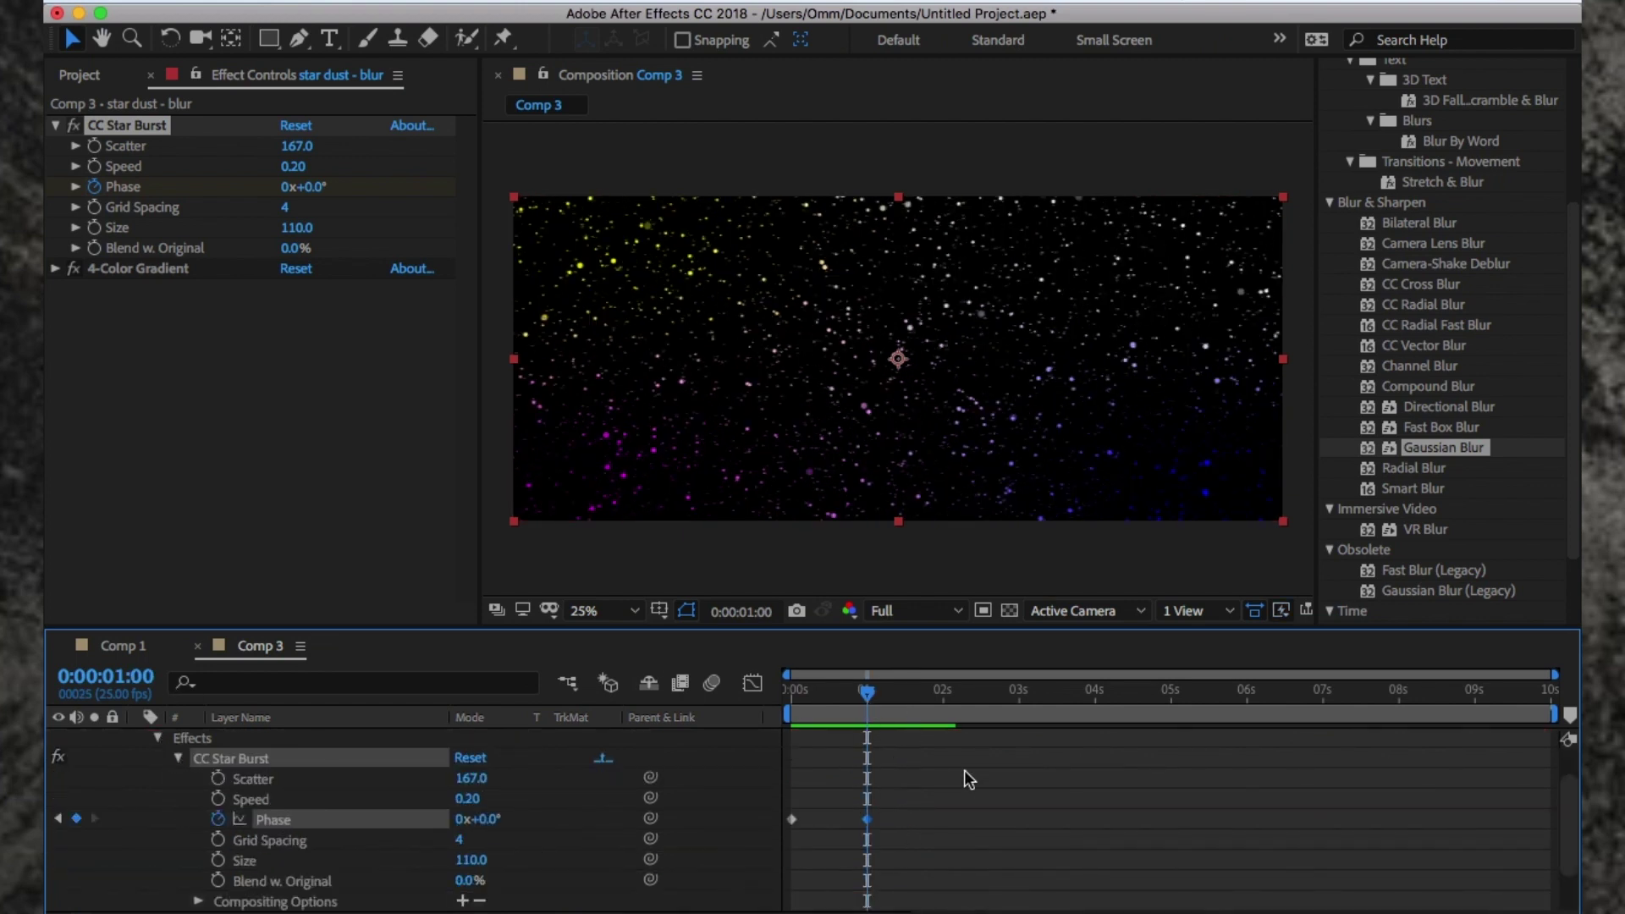
left_click_drag(964, 769, 867, 820)
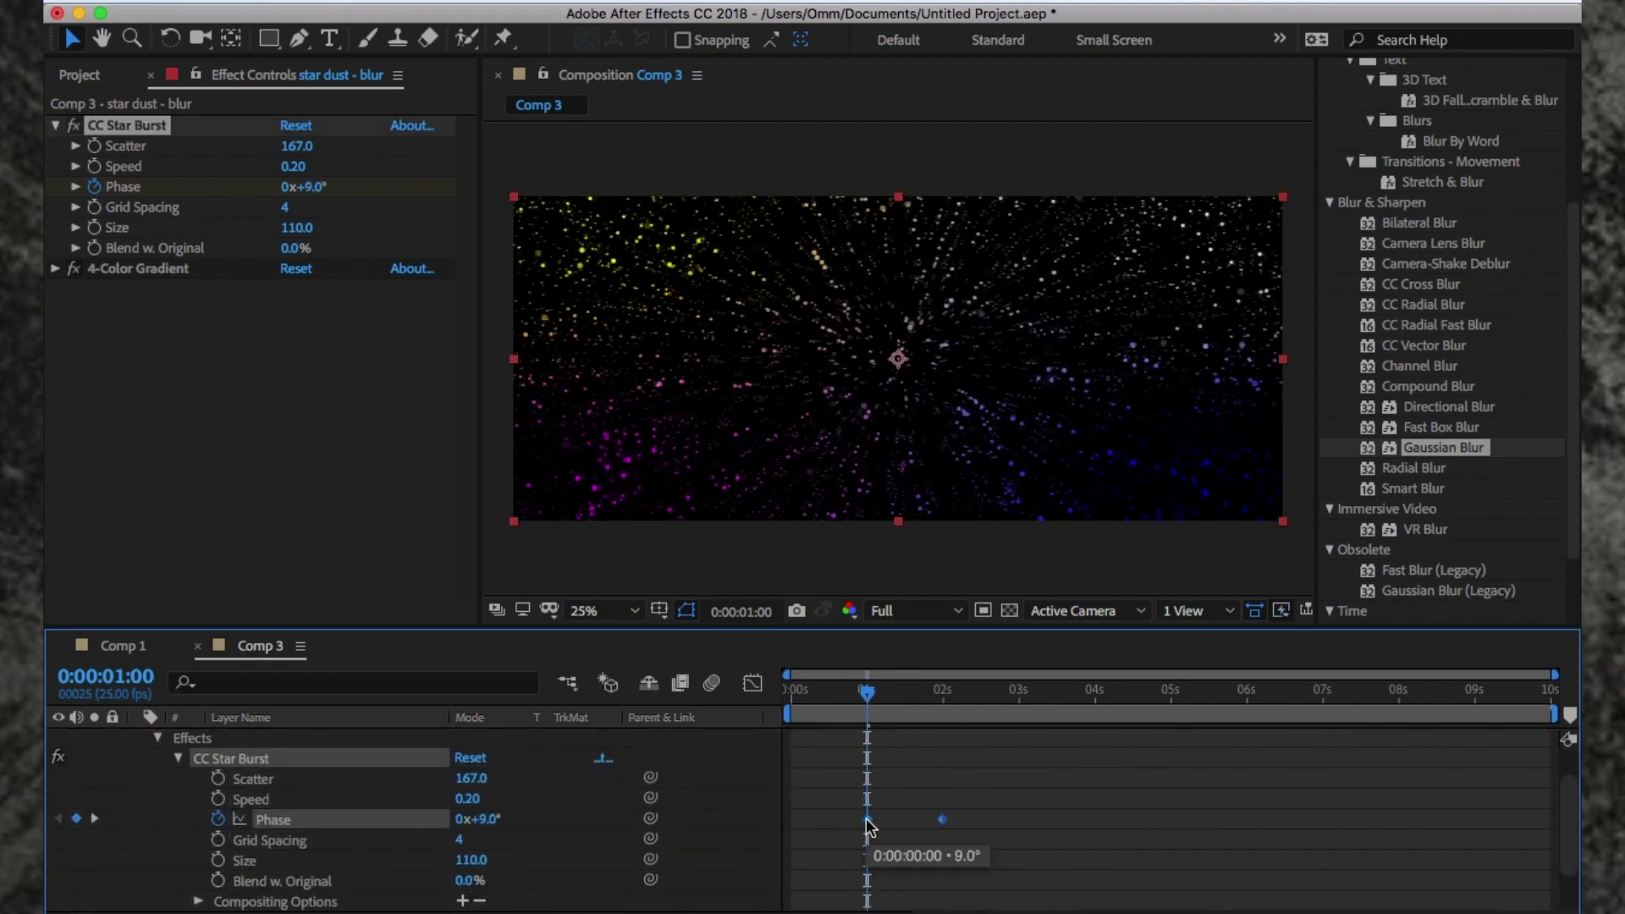
left_click(1022, 698)
left_click_drag(945, 819, 1015, 819)
key("Home")
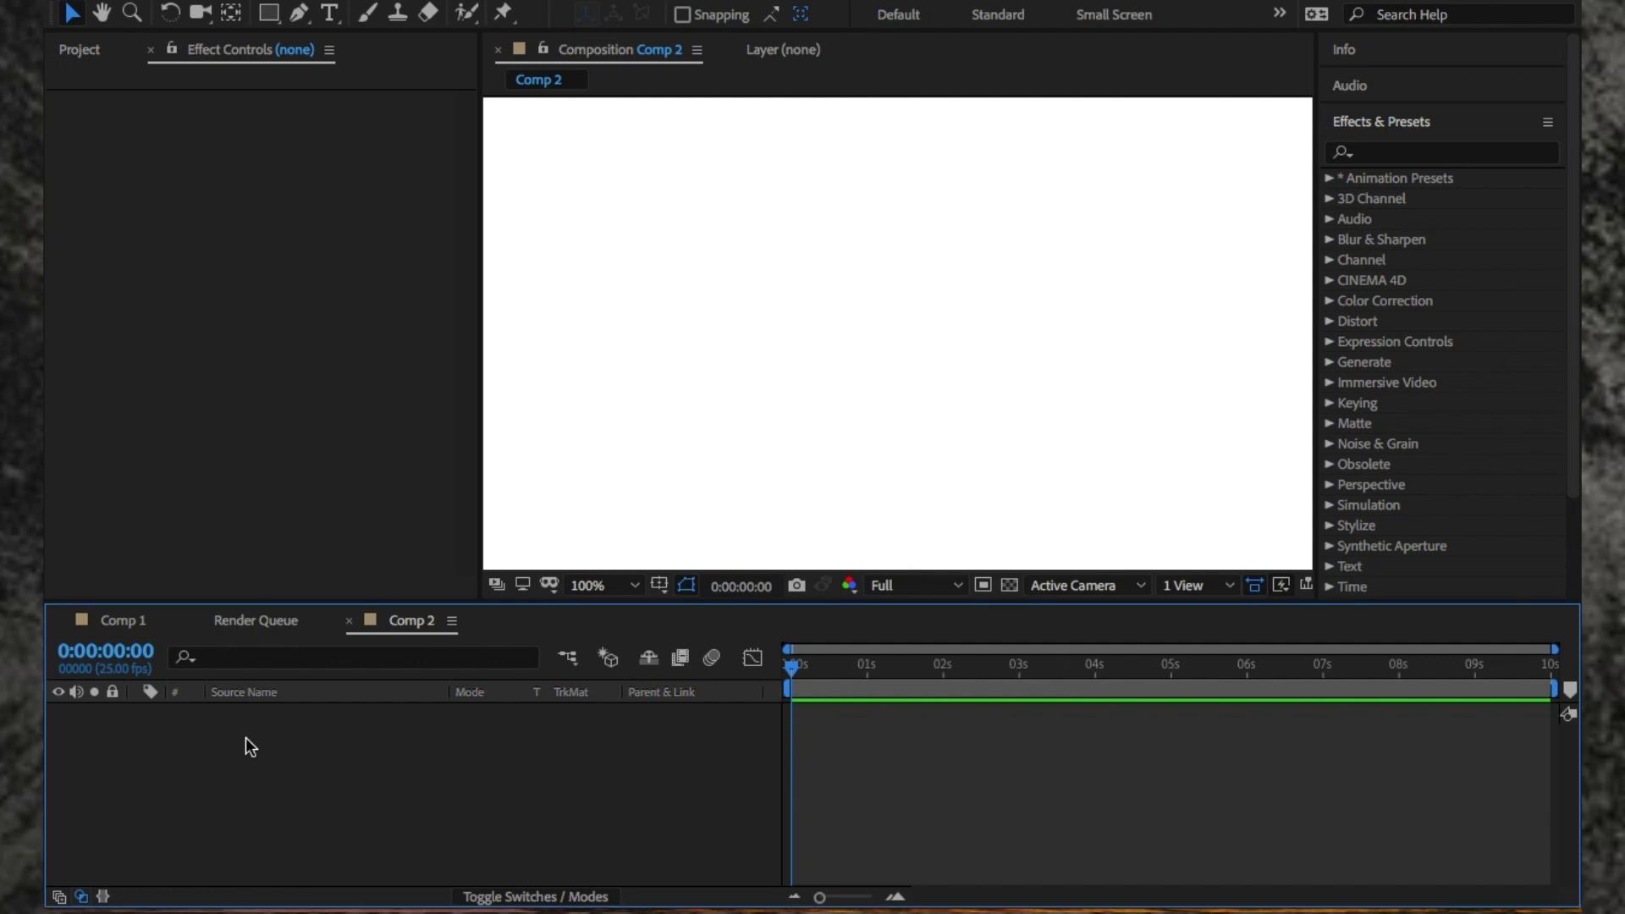
Step: Add a black solid to Comp 2 and search the effects for 'sab'
right_click(245, 745)
mouse_move(474, 642)
left_click(677, 709)
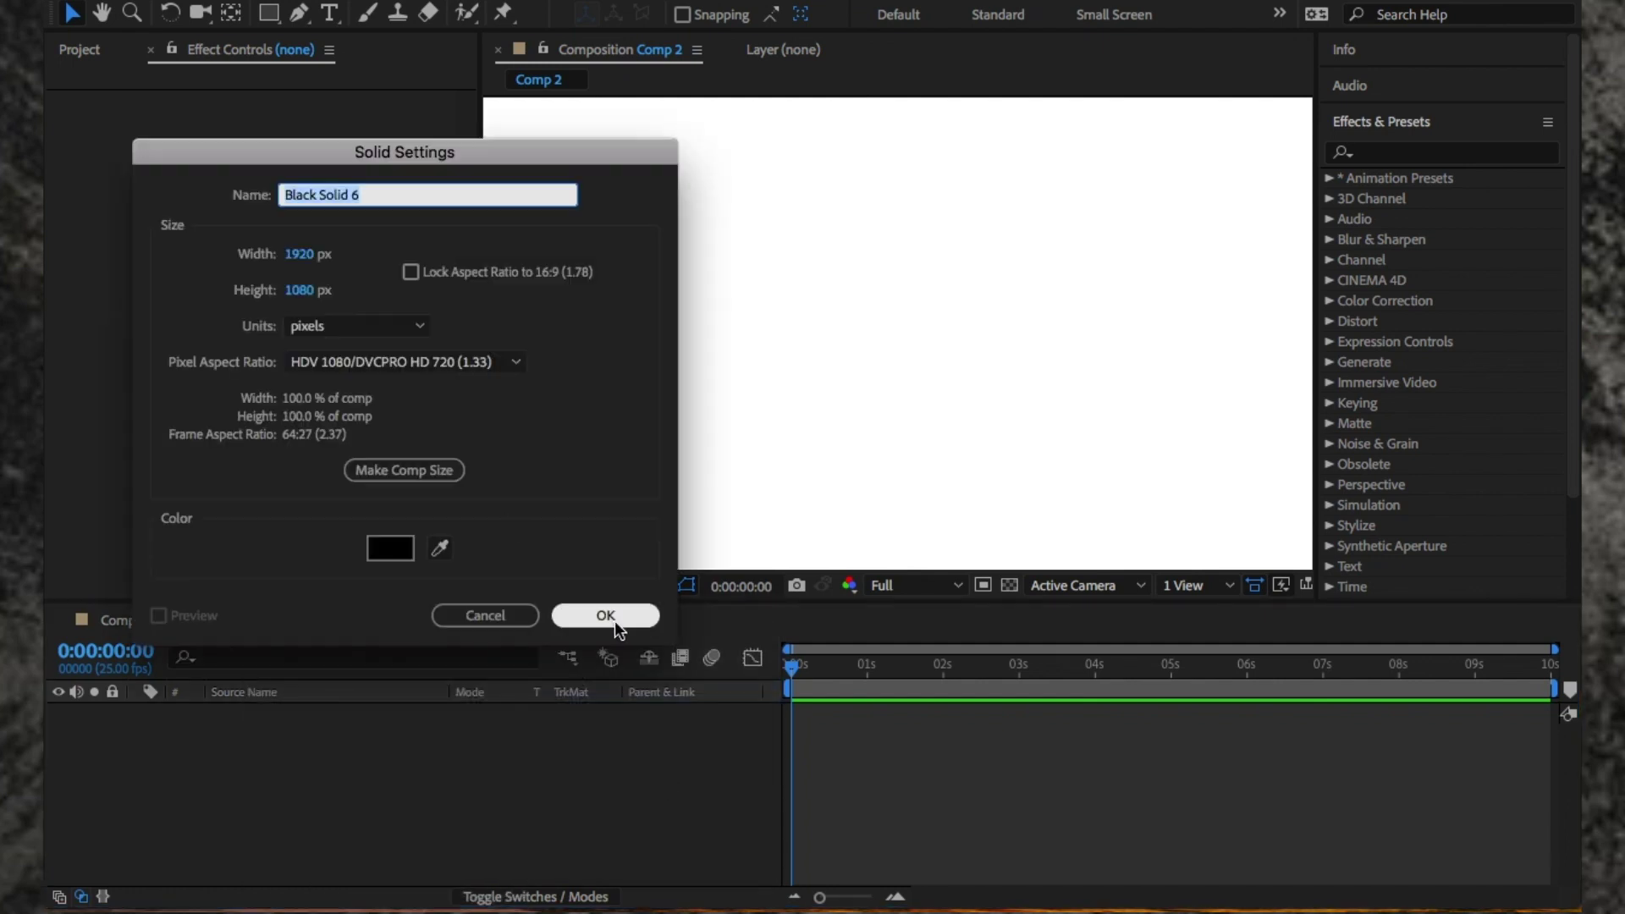
left_click(614, 618)
left_click(1516, 152)
type("sab")
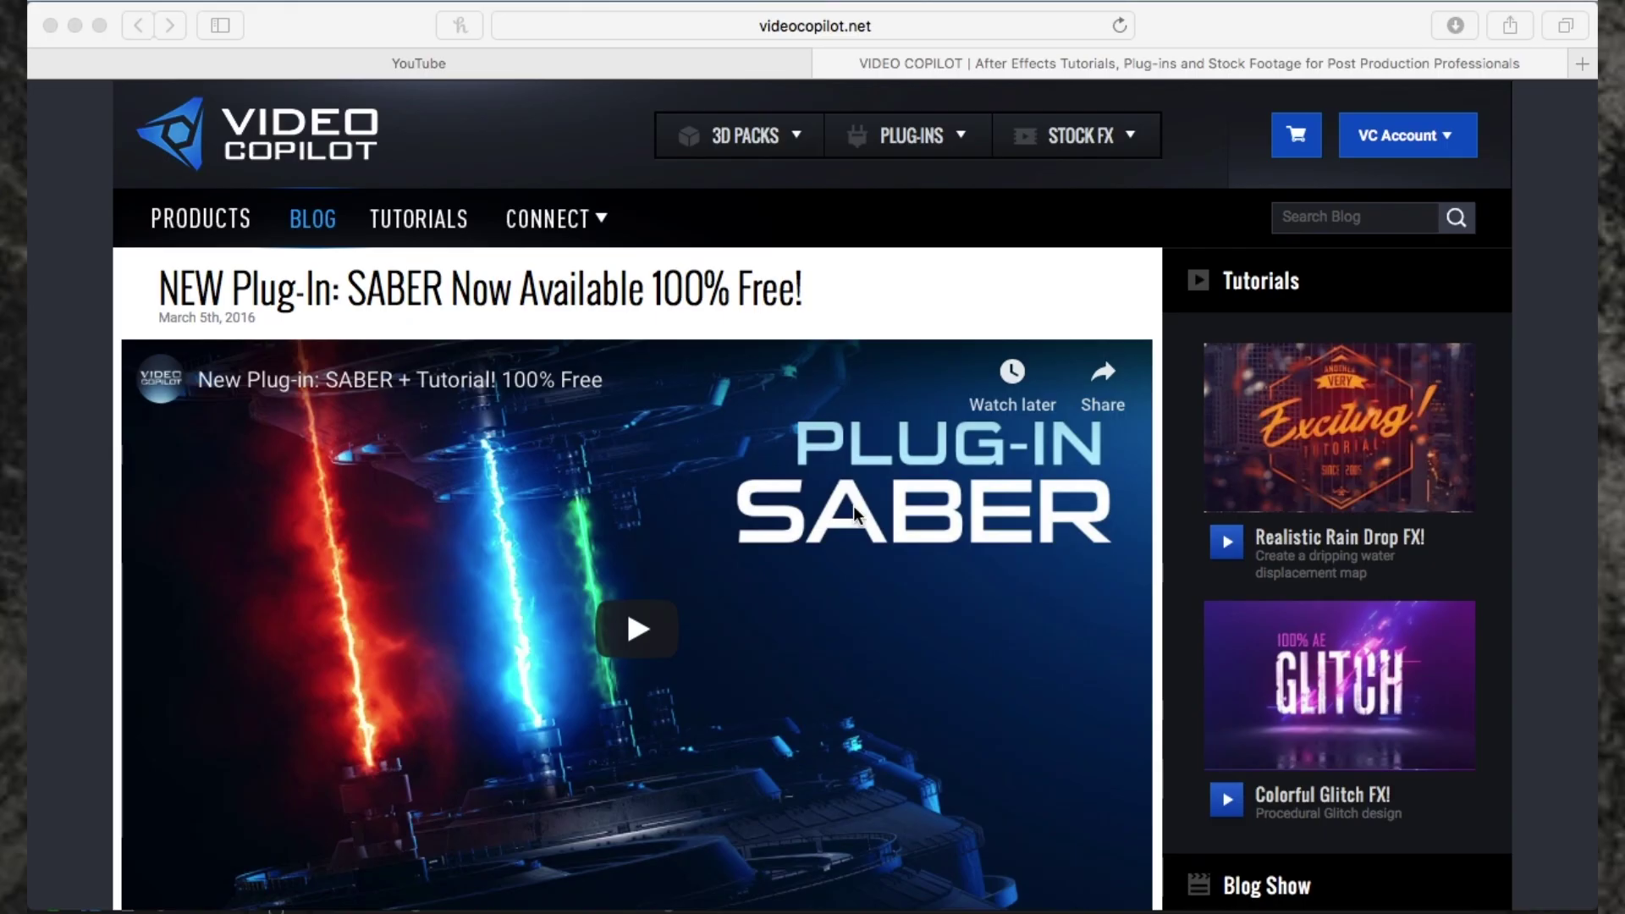
Step: Scroll the videocopilot.net Saber post down to the Download Plug-in buttons
scroll(854, 508, "down", 5)
scroll(853, 508, "down", 10)
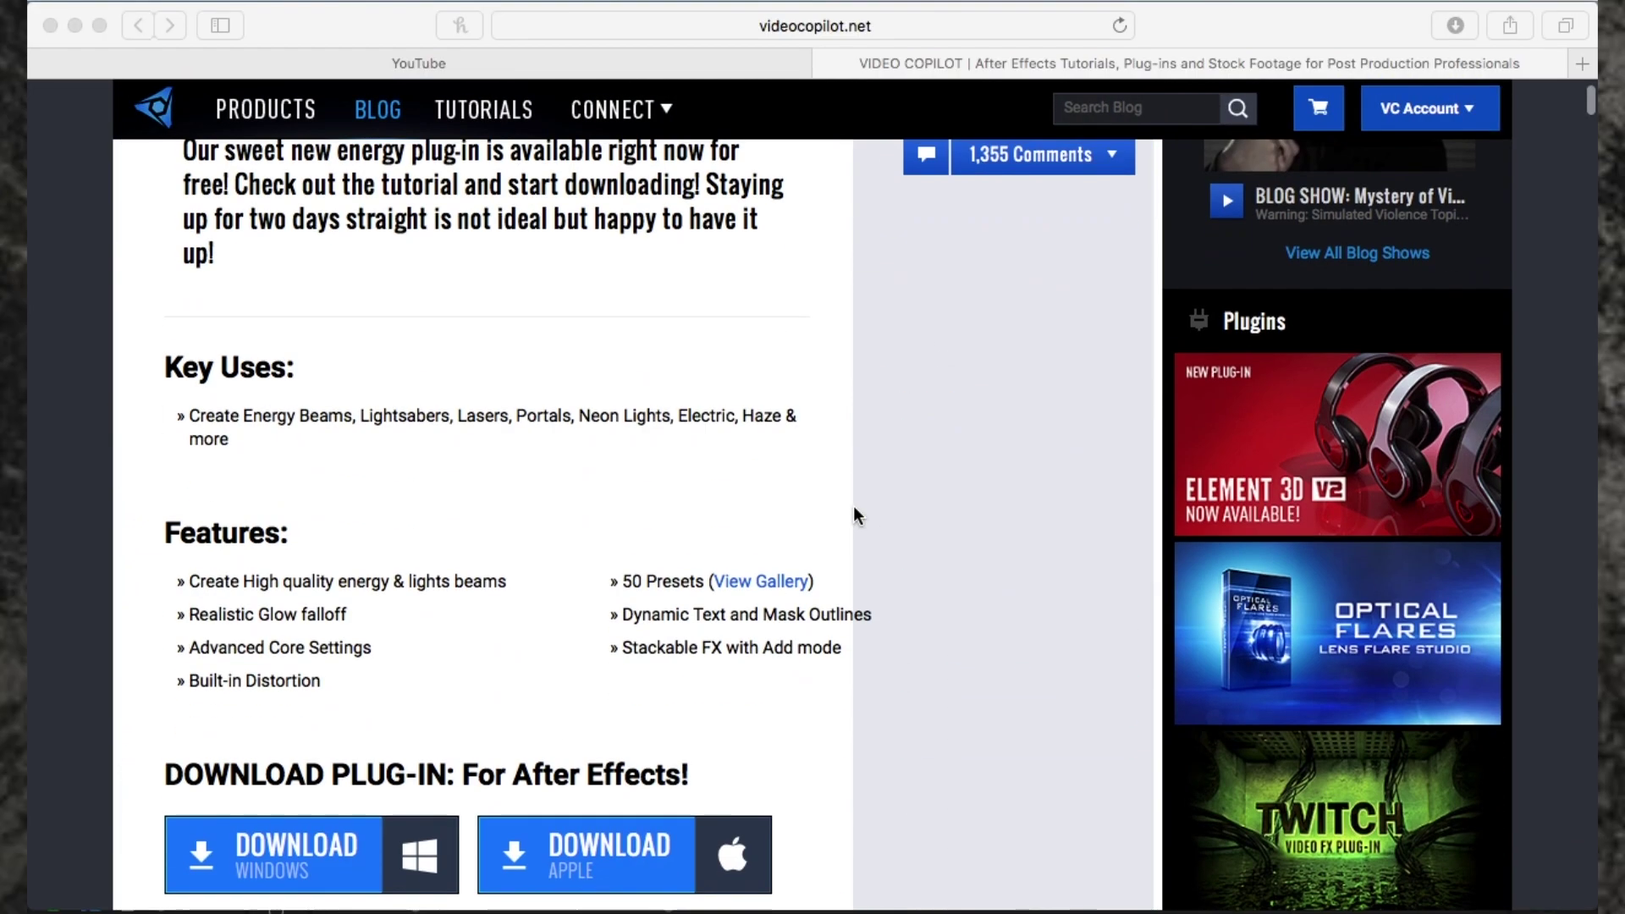
scroll(853, 516, "down", 3)
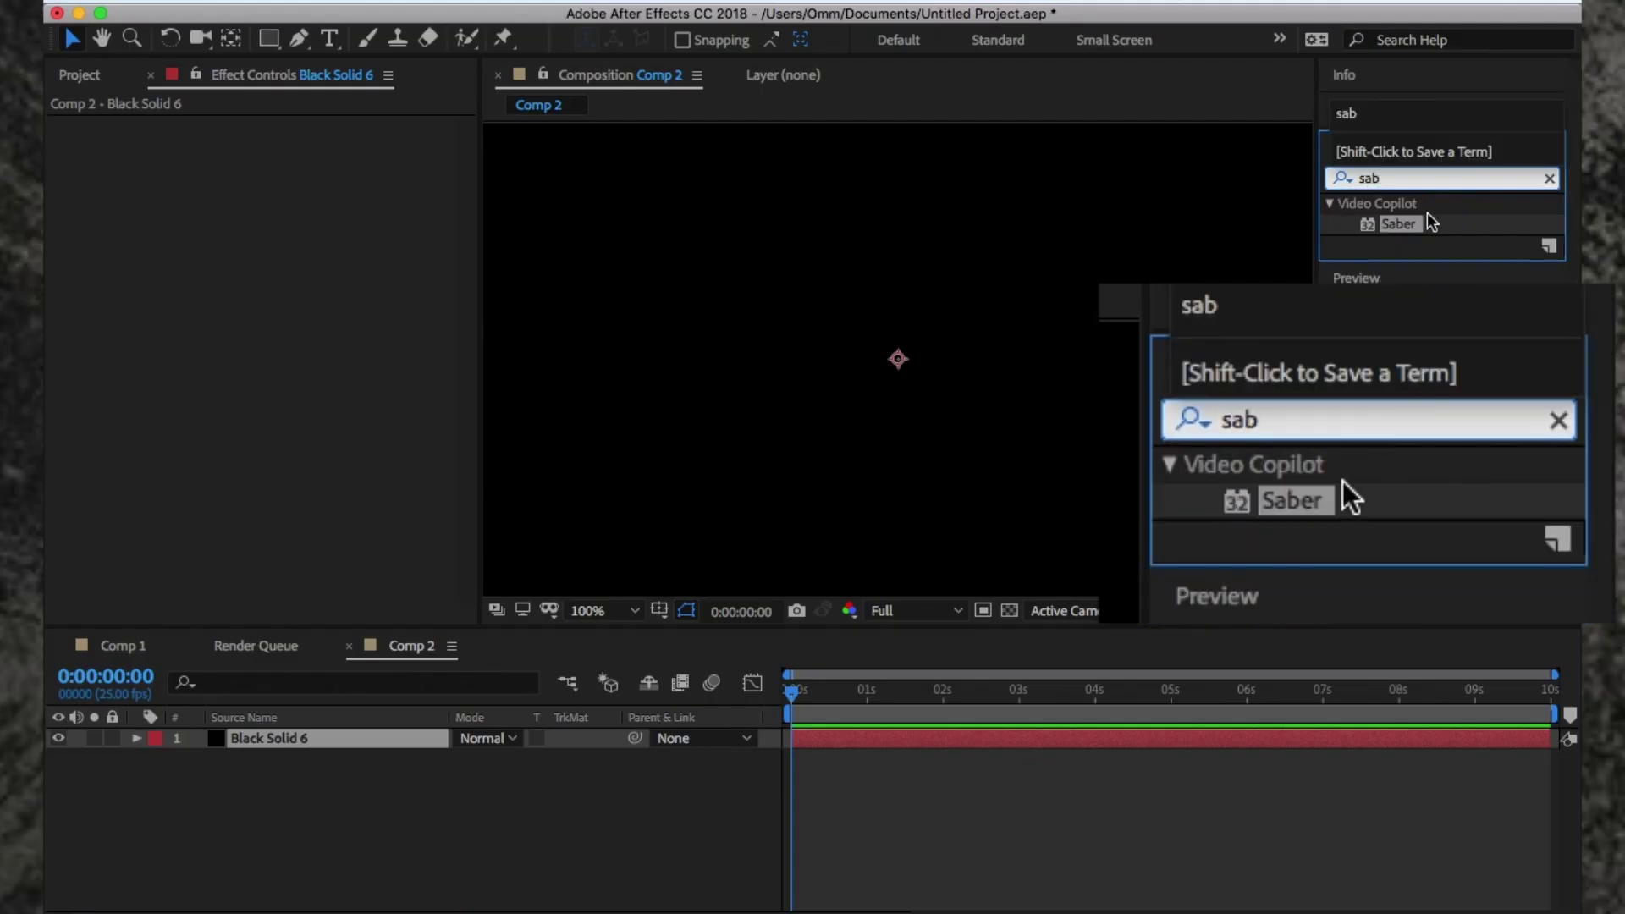
Step: Apply Saber to Black Solid 6 and fit the full frame in view
left_click(1420, 226)
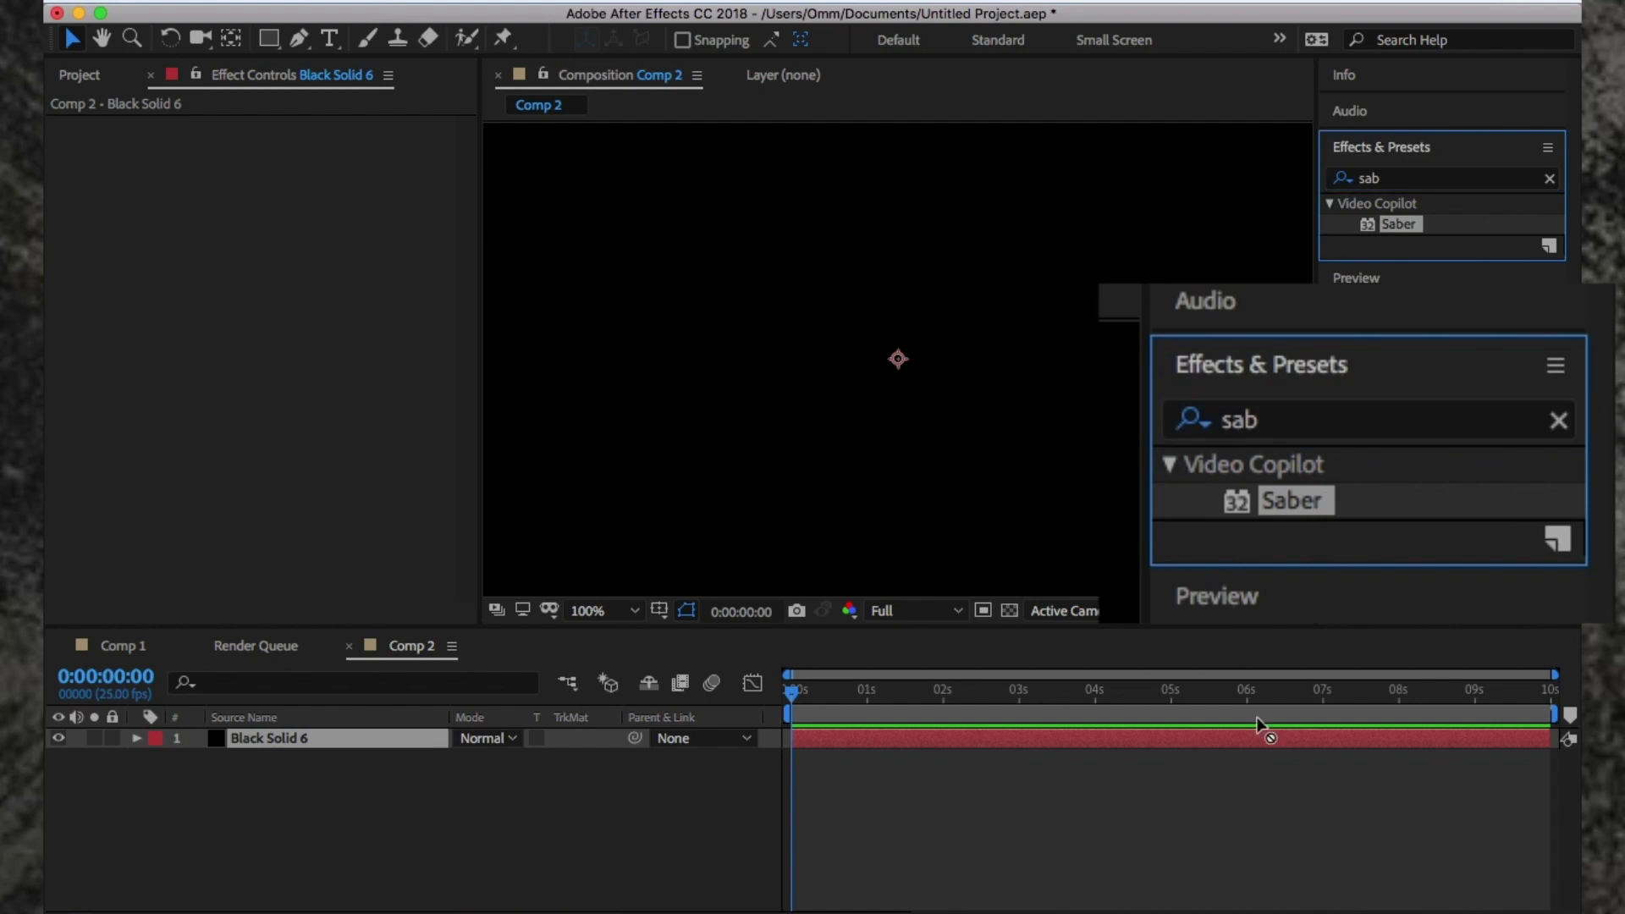
left_click_drag(1262, 726, 1262, 738)
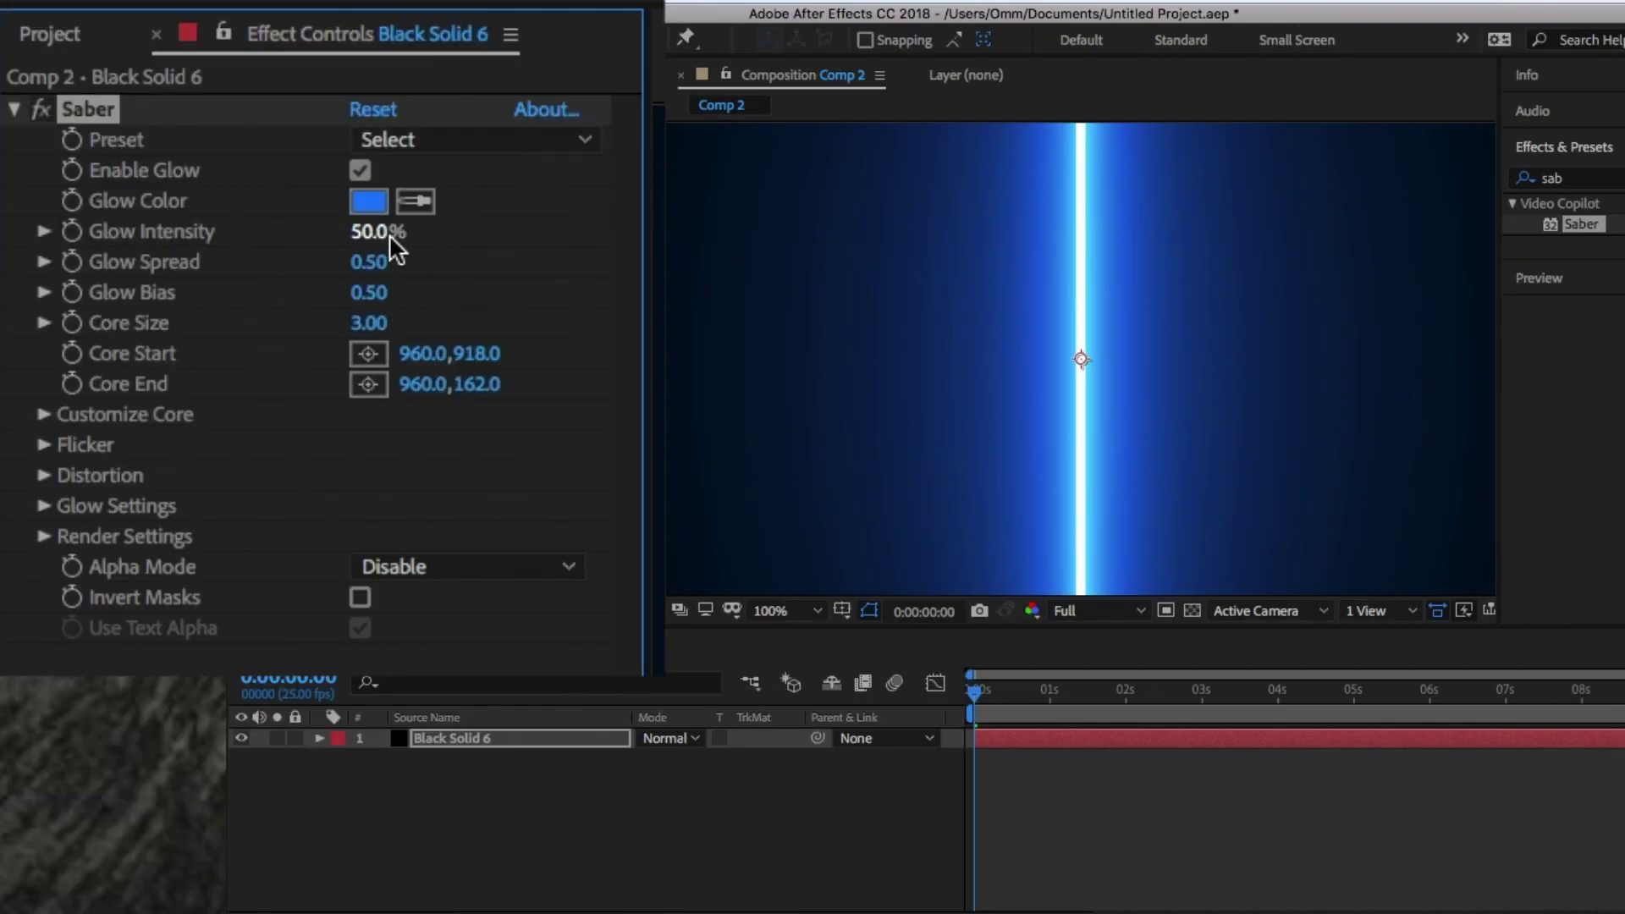
key("comma")
key("comma")
key("comma")
key("comma")
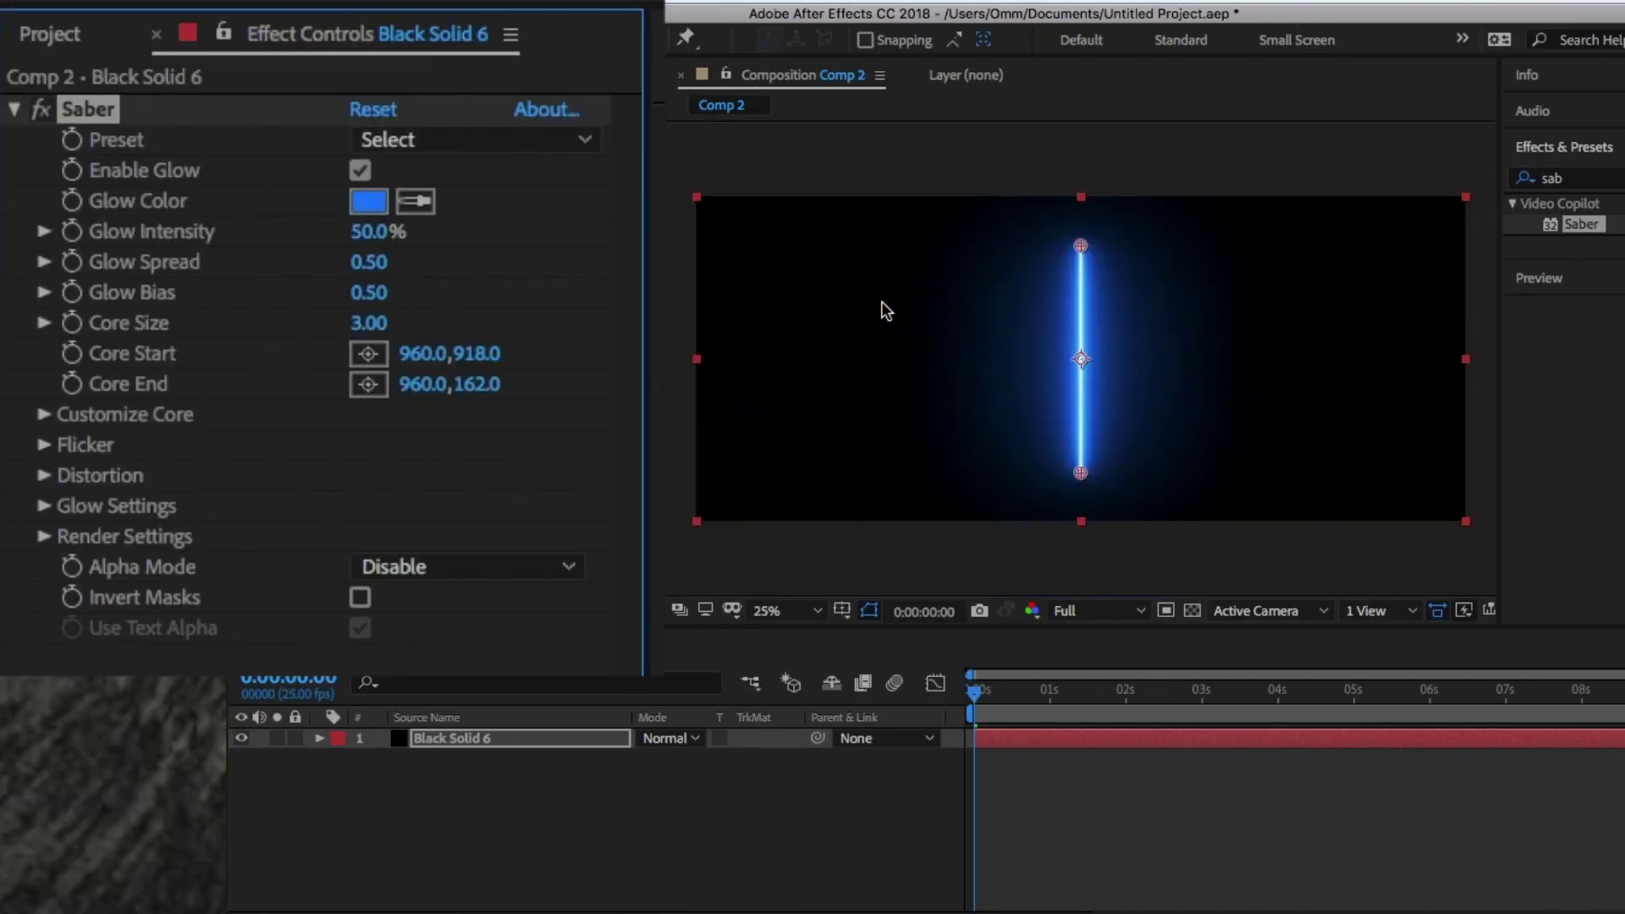
Step: Set Saber Core Start to 0,552 and Core End to 1917,544 across the frame
left_click(369, 353)
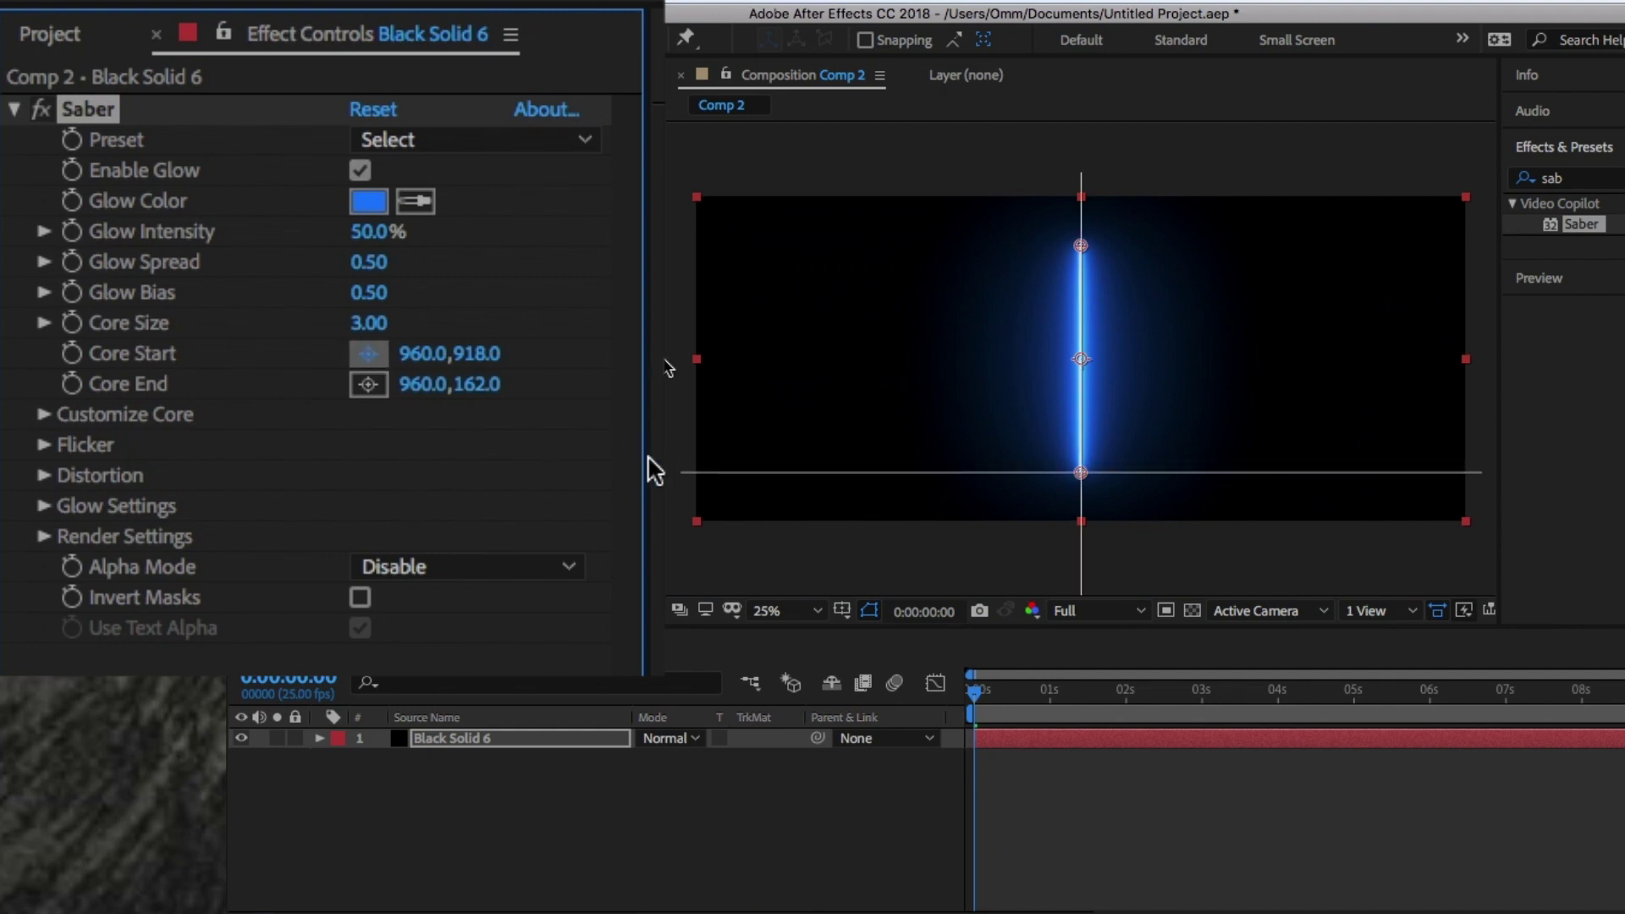
left_click(696, 361)
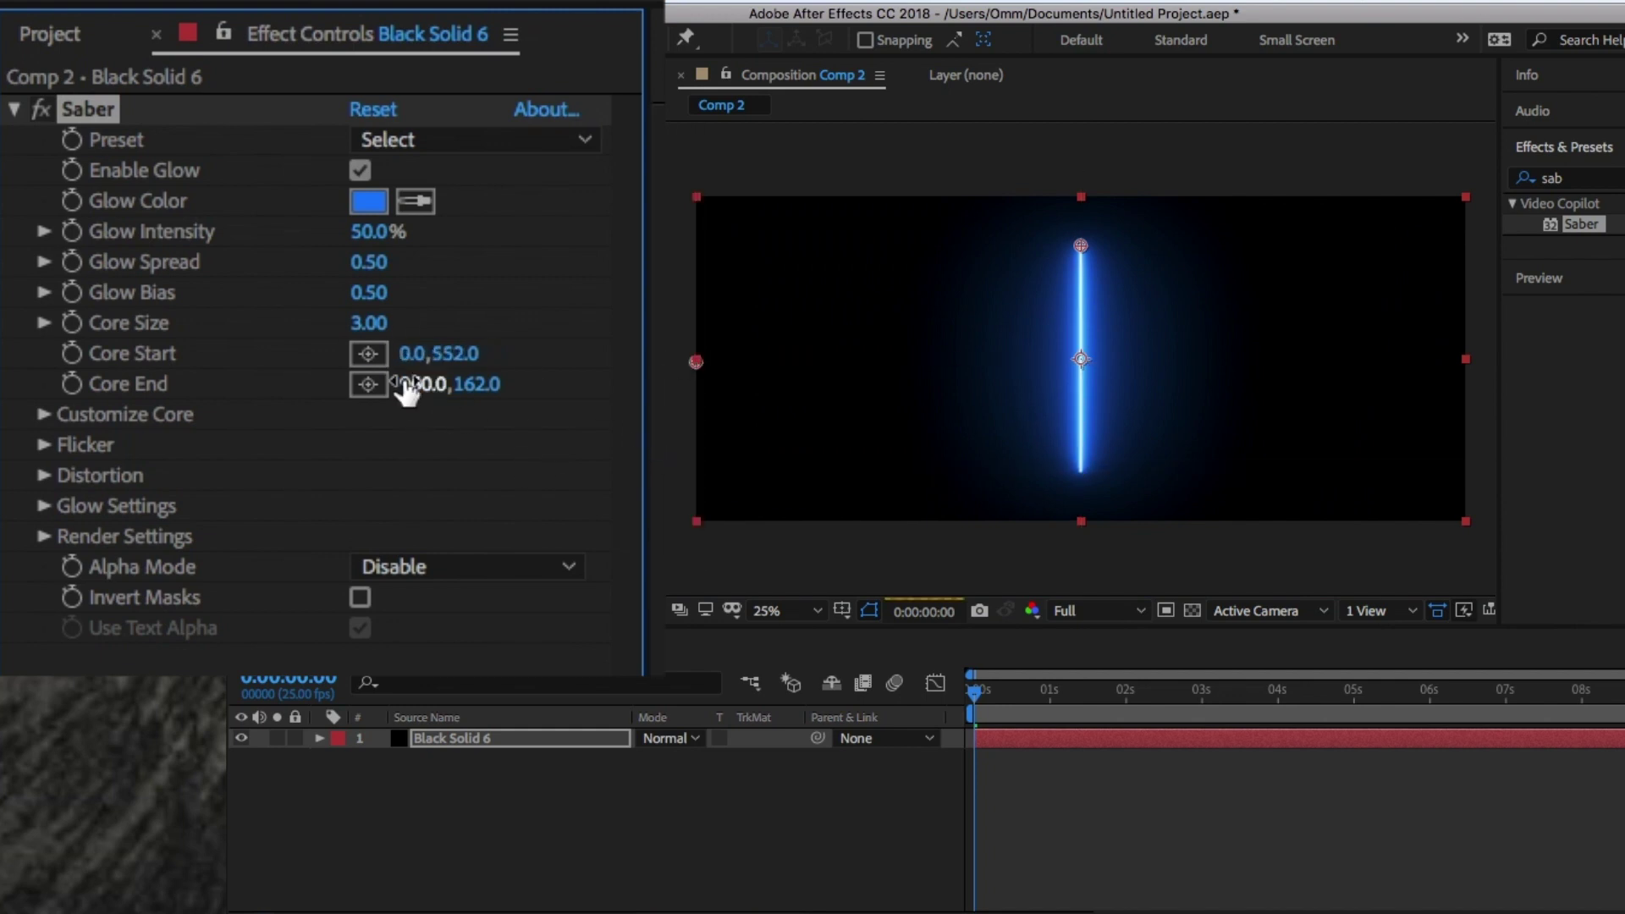
left_click(369, 383)
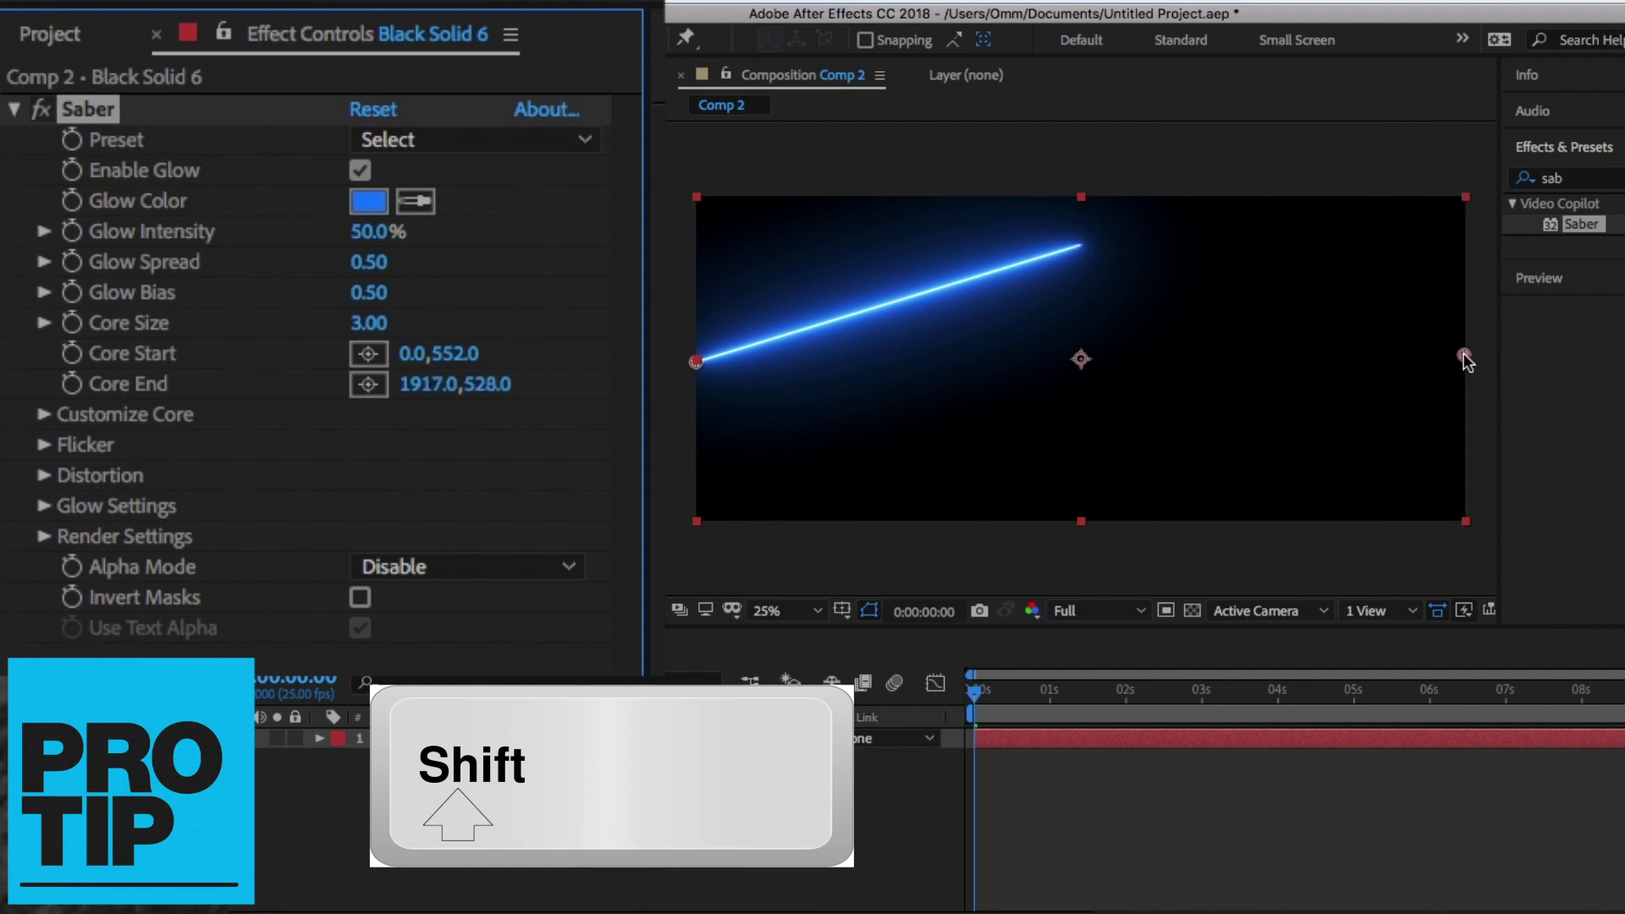
left_click(1467, 362, "shift")
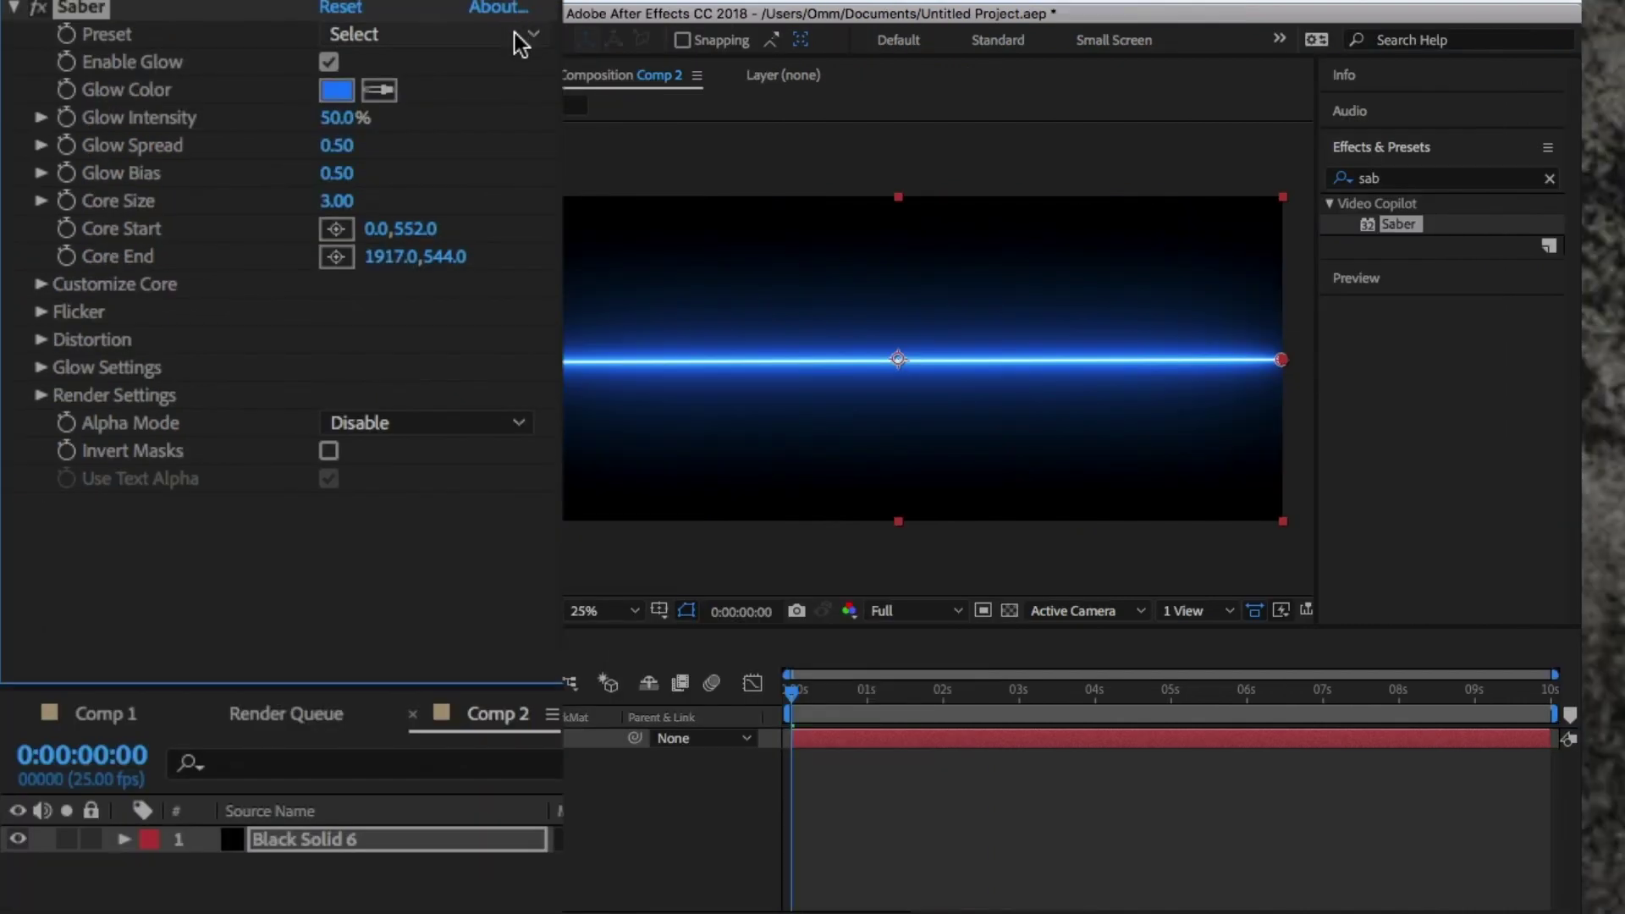
Step: Apply Saber's Haze preset and set Core Size to 4
left_click(515, 33)
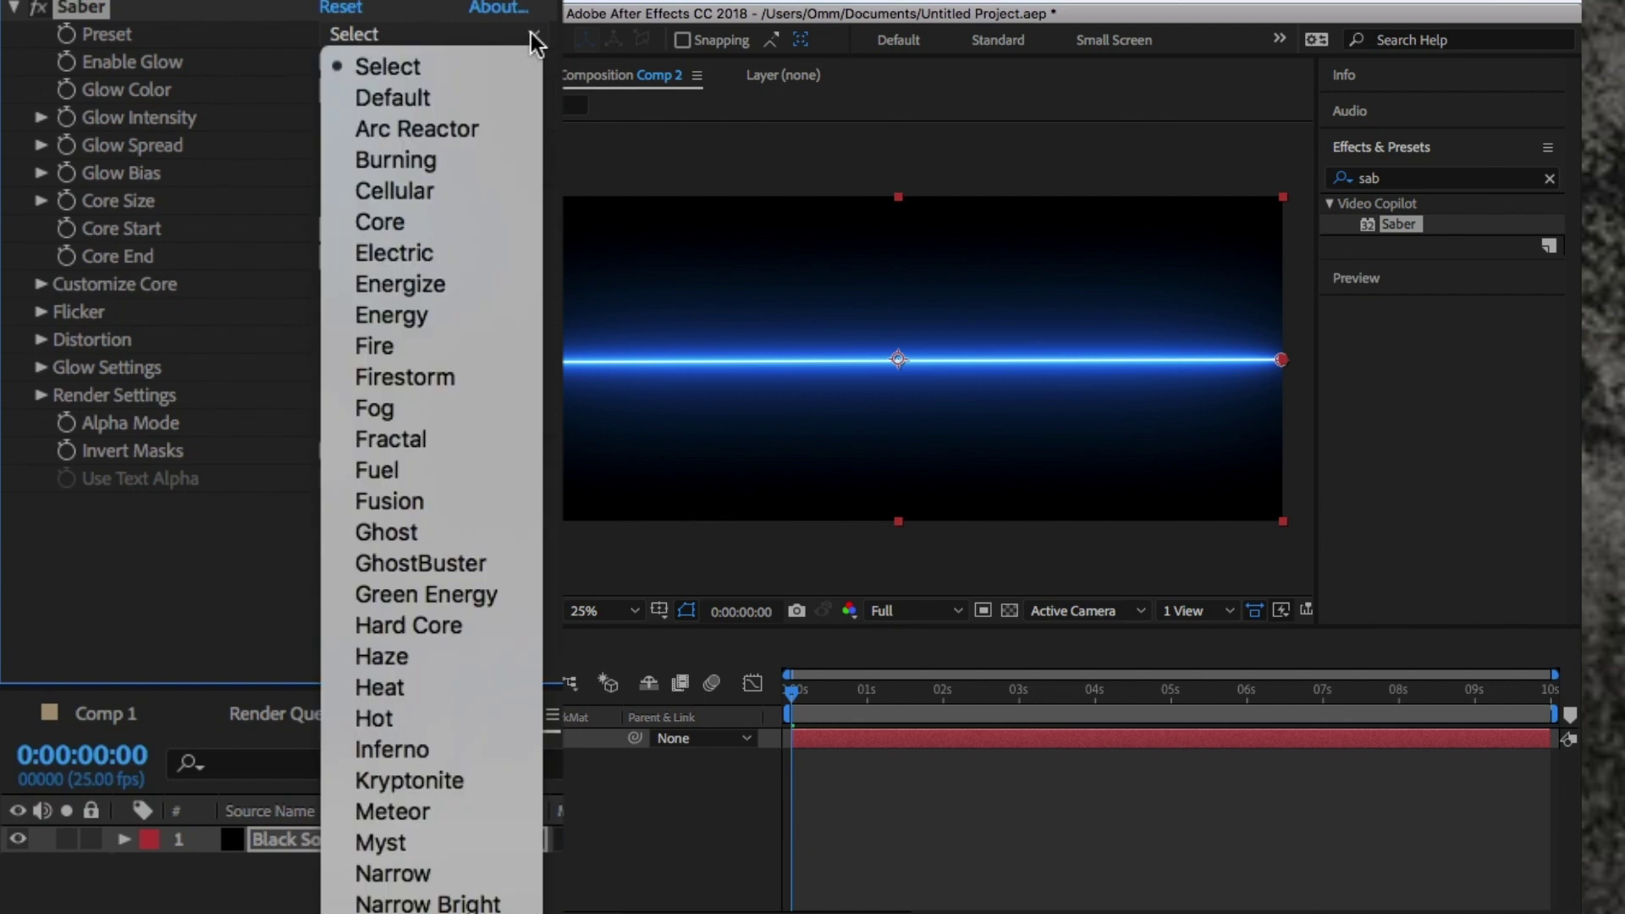
left_click(444, 656)
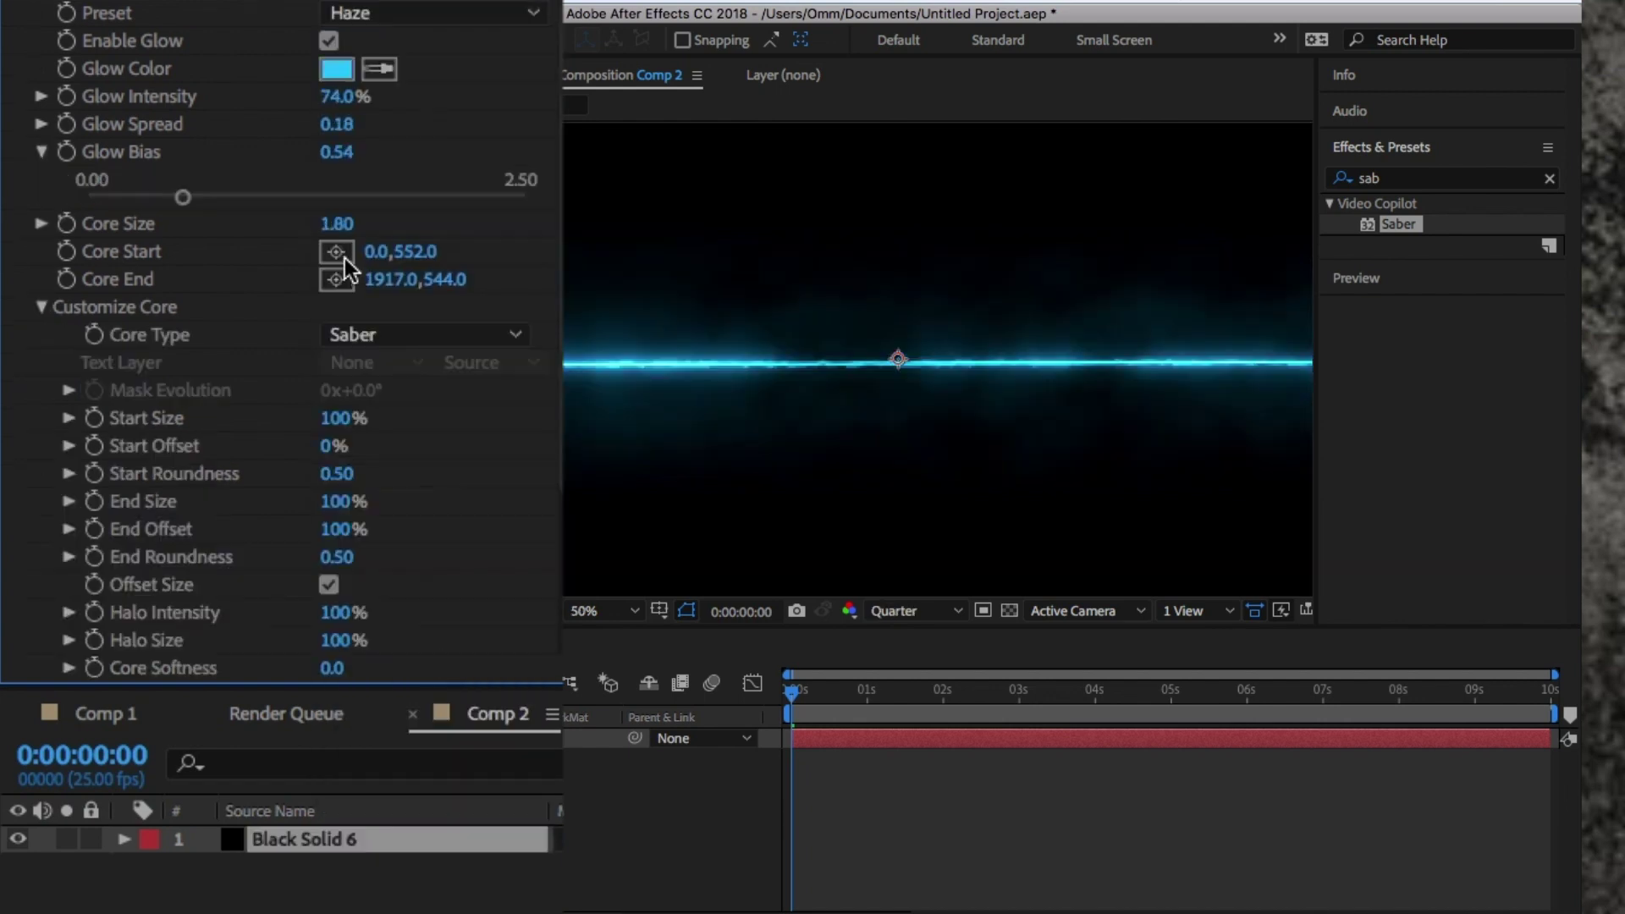
left_click(339, 225)
key("Return")
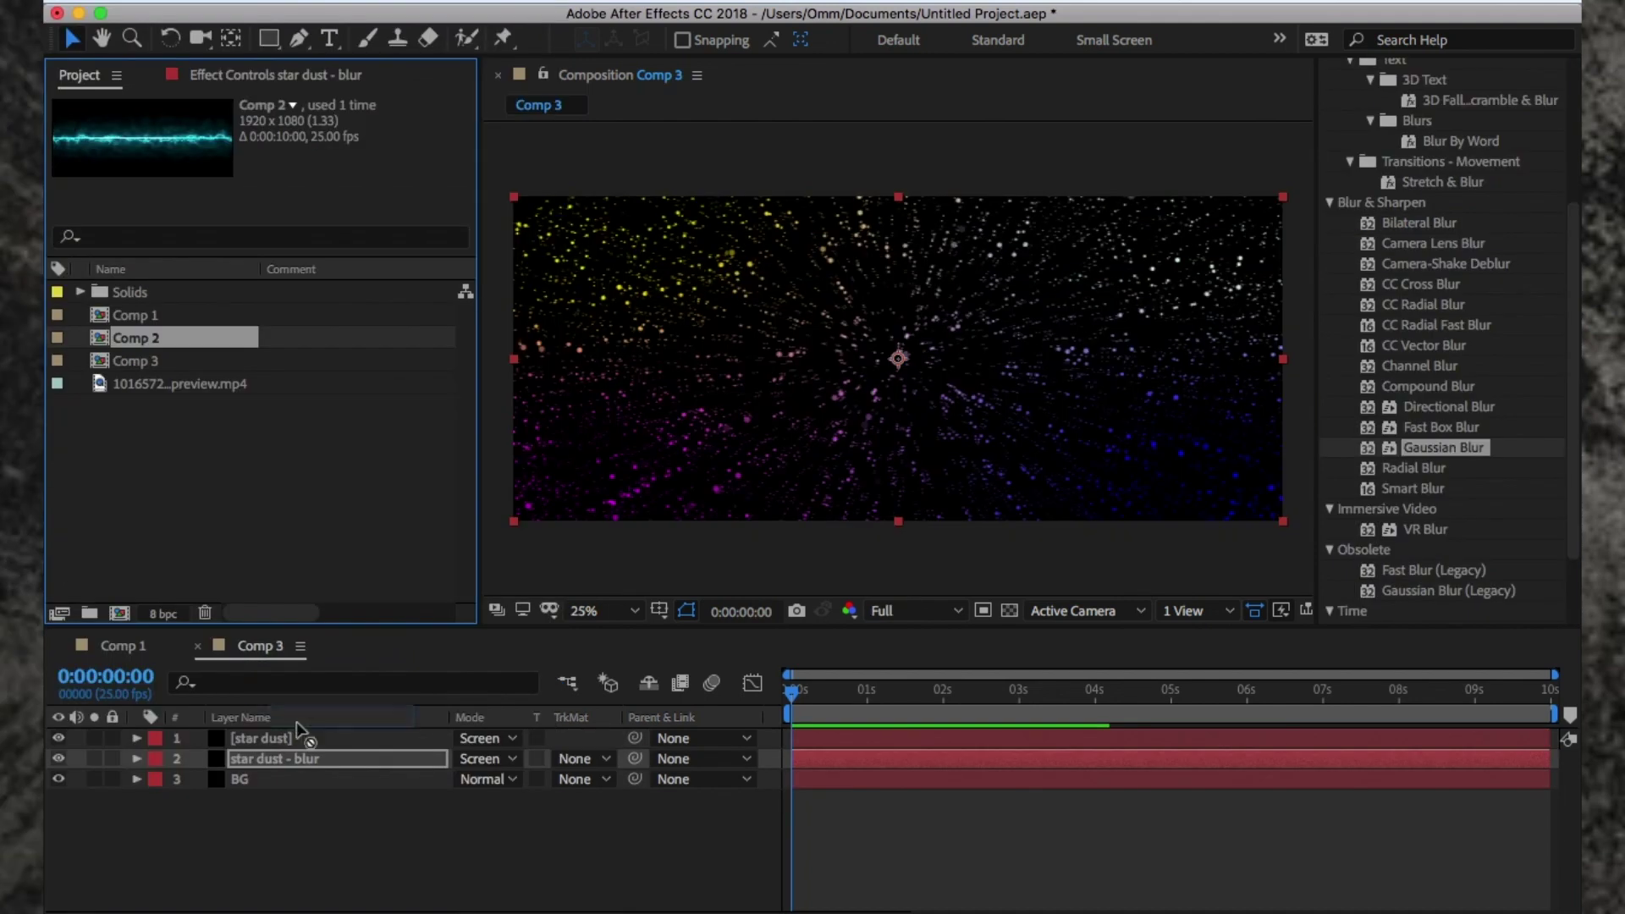
Step: Nest Comp 2 in Comp 3 below star dust - blur and change its blending mode
left_click_drag(305, 738, 305, 758)
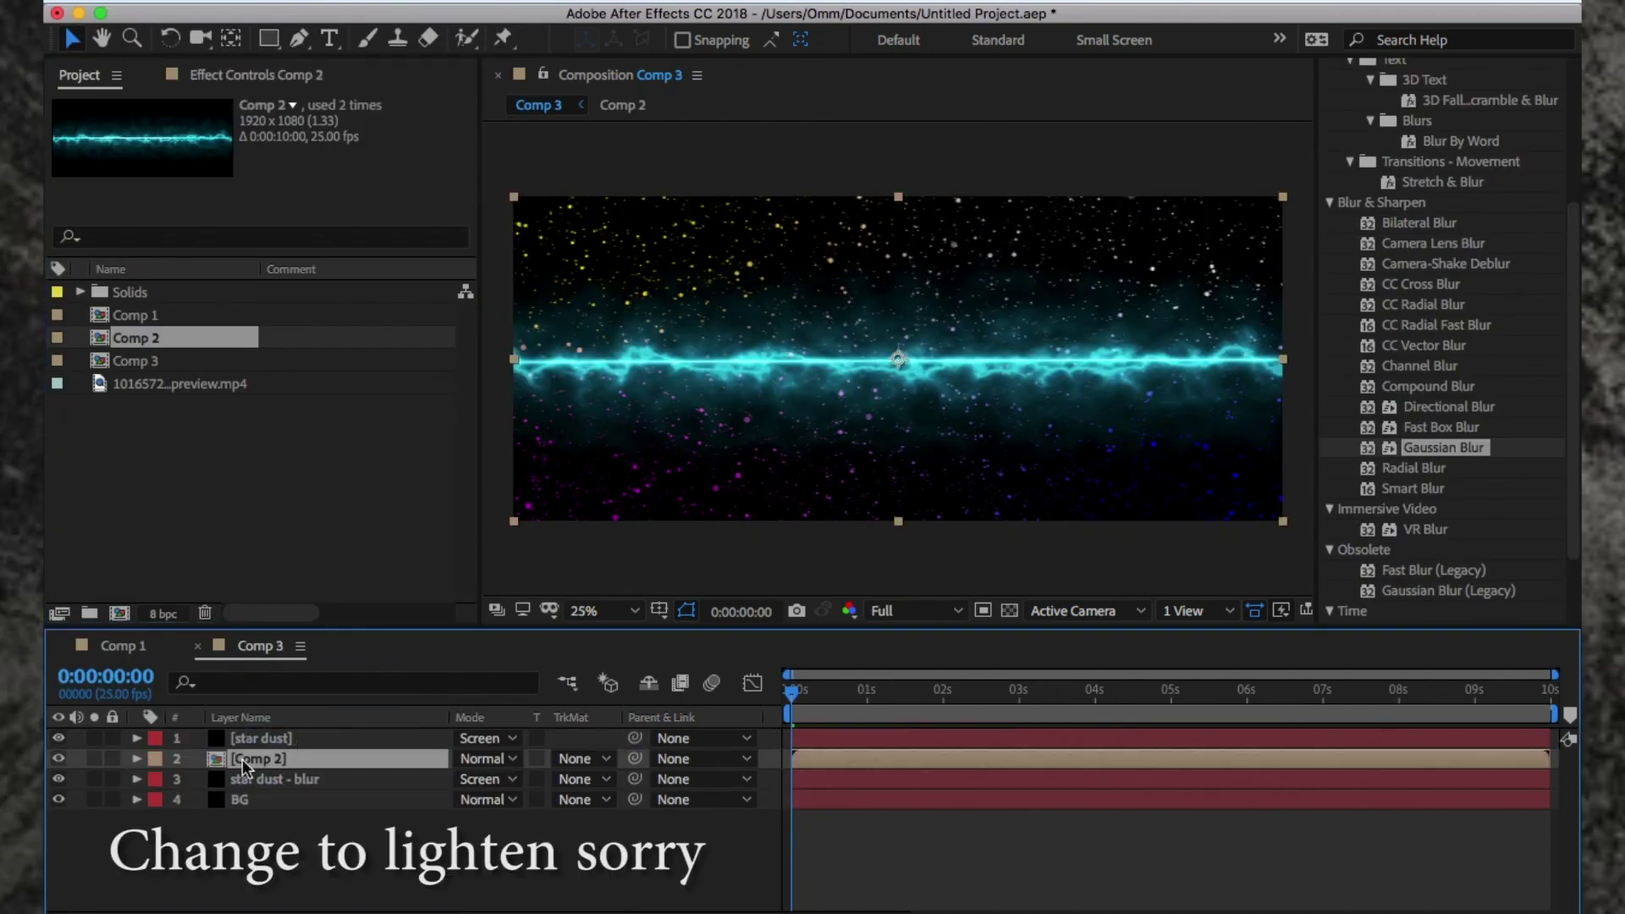
left_click_drag(246, 758, 246, 784)
left_click(491, 779)
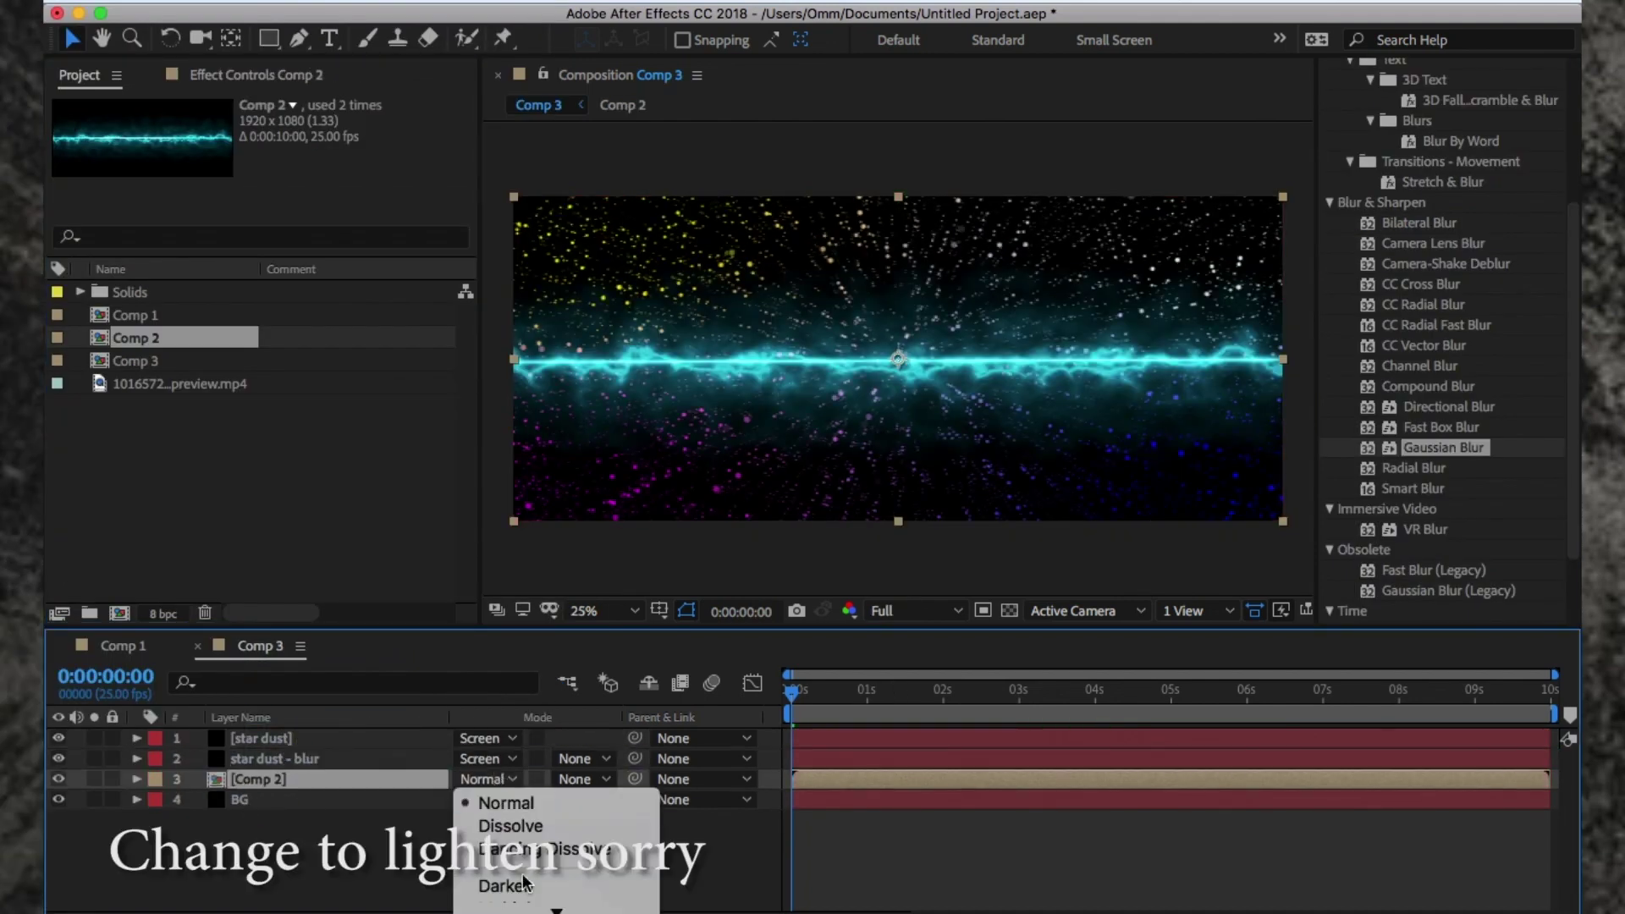
left_click(508, 831)
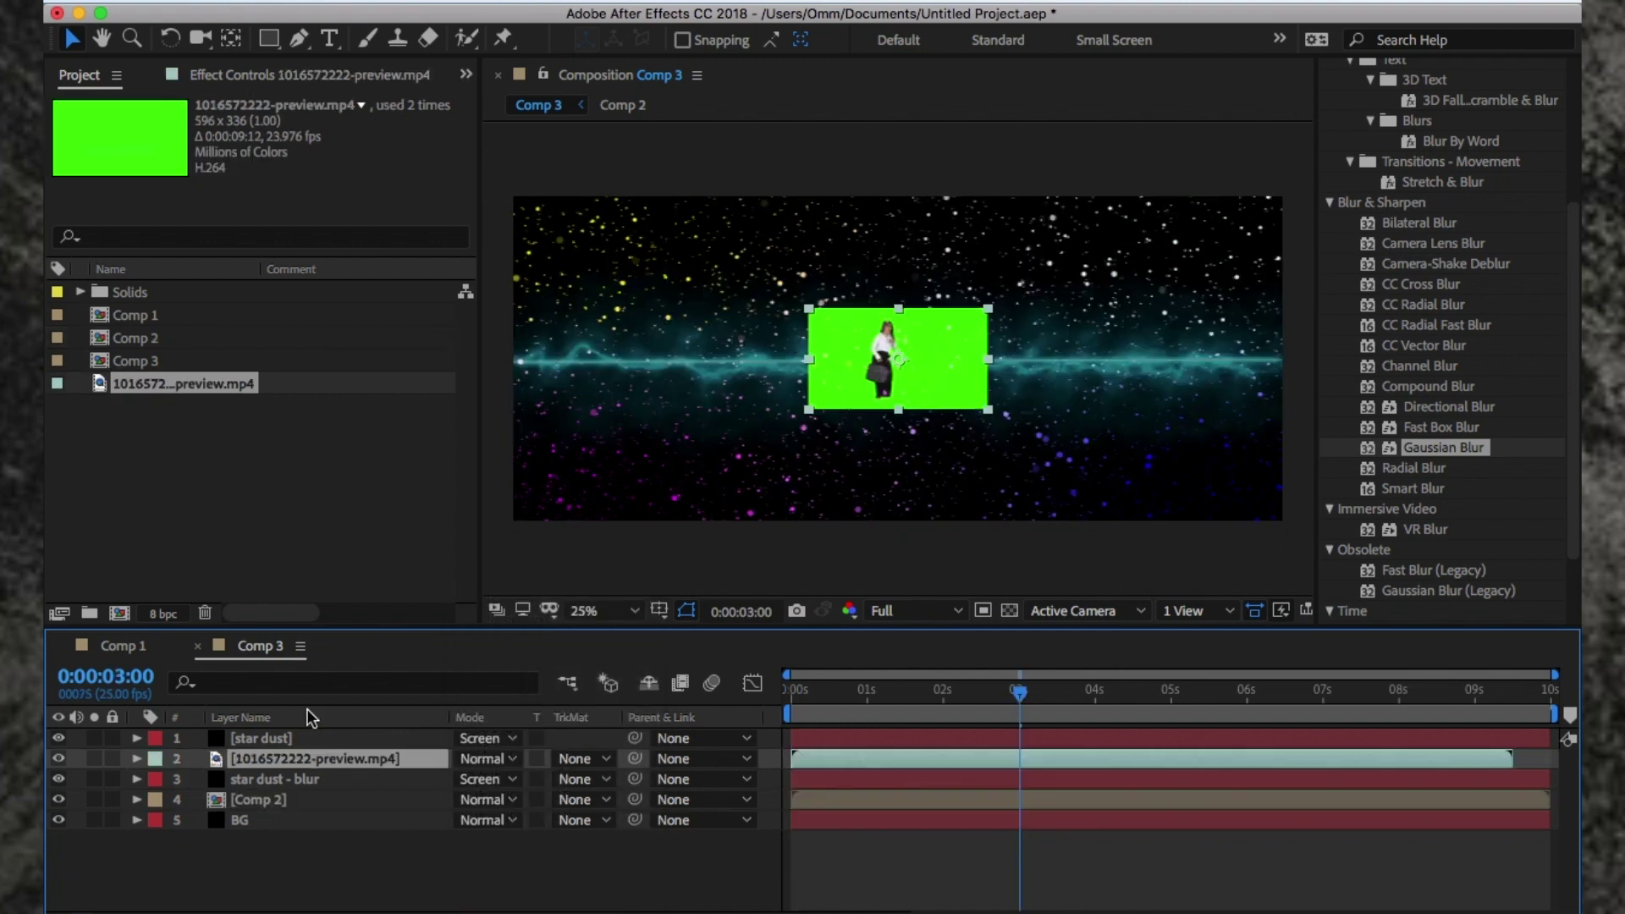
Step: Scale the green-screen clip to 325% and move it lower to 960,697
key("s")
left_click_drag(518, 779, 805, 789)
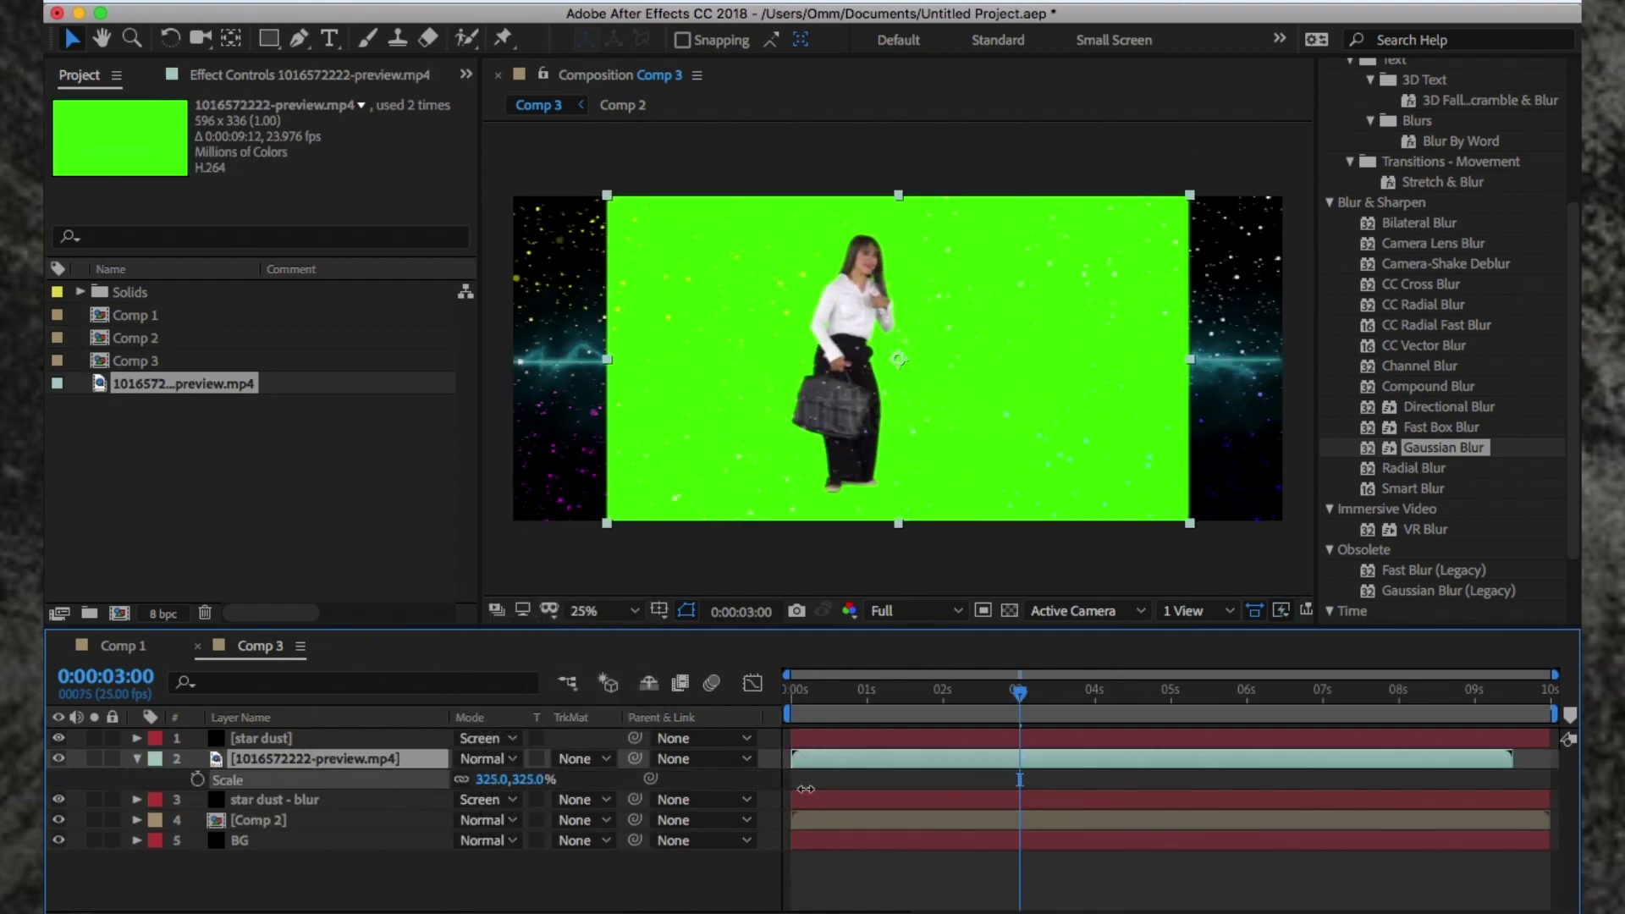
key("p")
left_click_drag(507, 778, 696, 788)
scroll(1557, 159, "up", 5)
Step: Apply Keylight (1.2) to the clip and sample the green backdrop as Screen Colour
left_click(1551, 180)
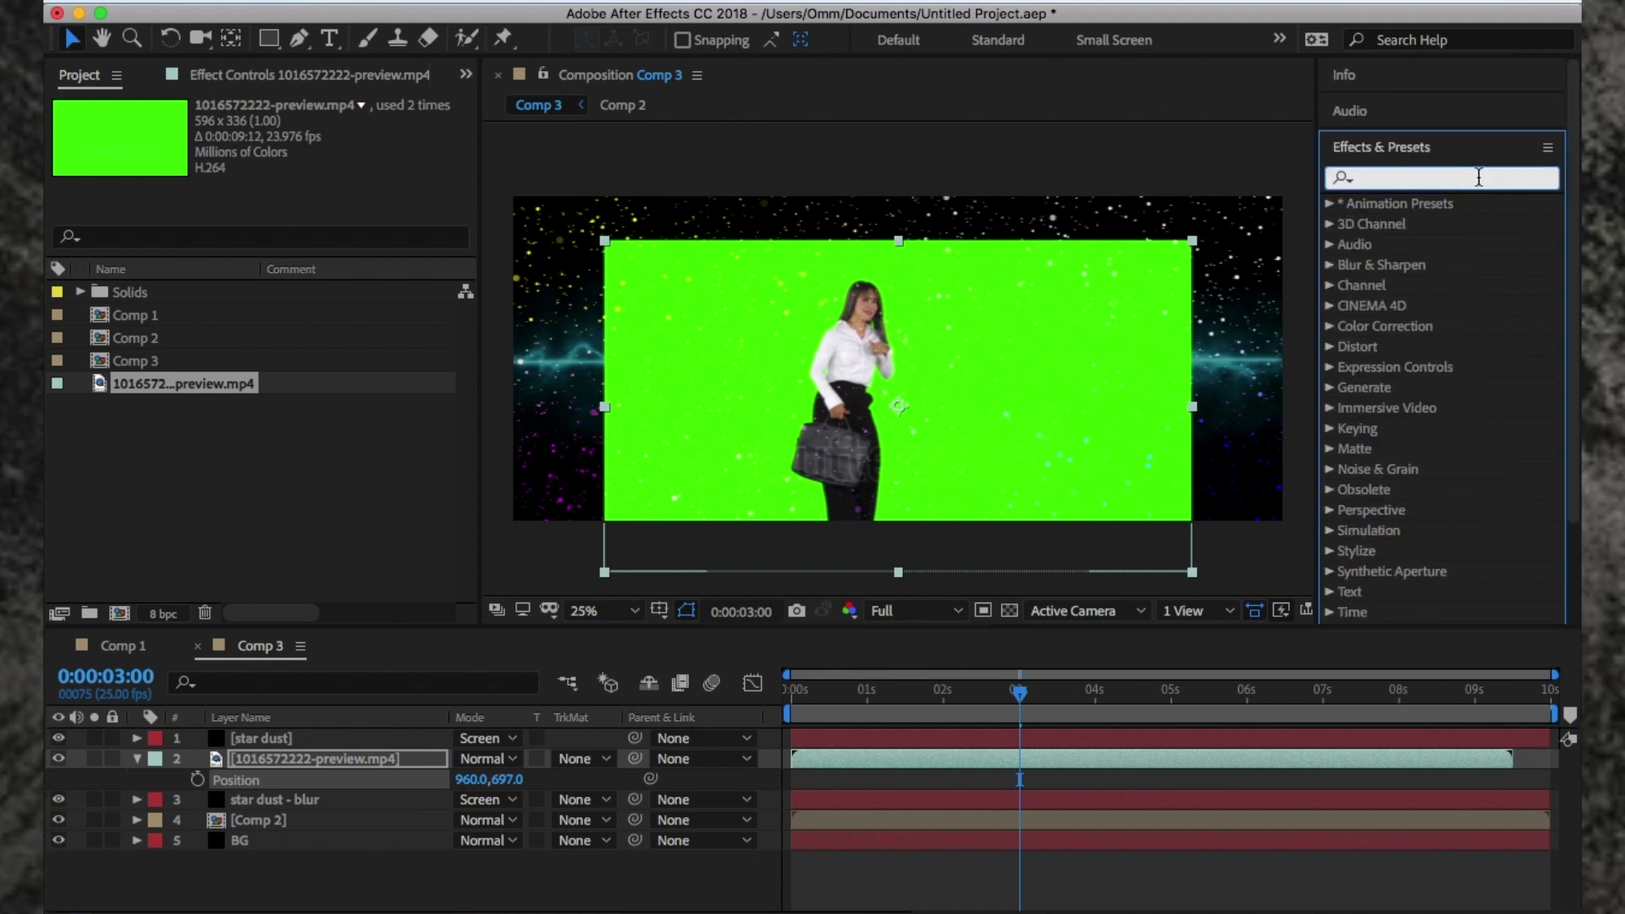
type("key")
left_click_drag(1422, 449, 1146, 762)
left_click(324, 277)
left_click(631, 278)
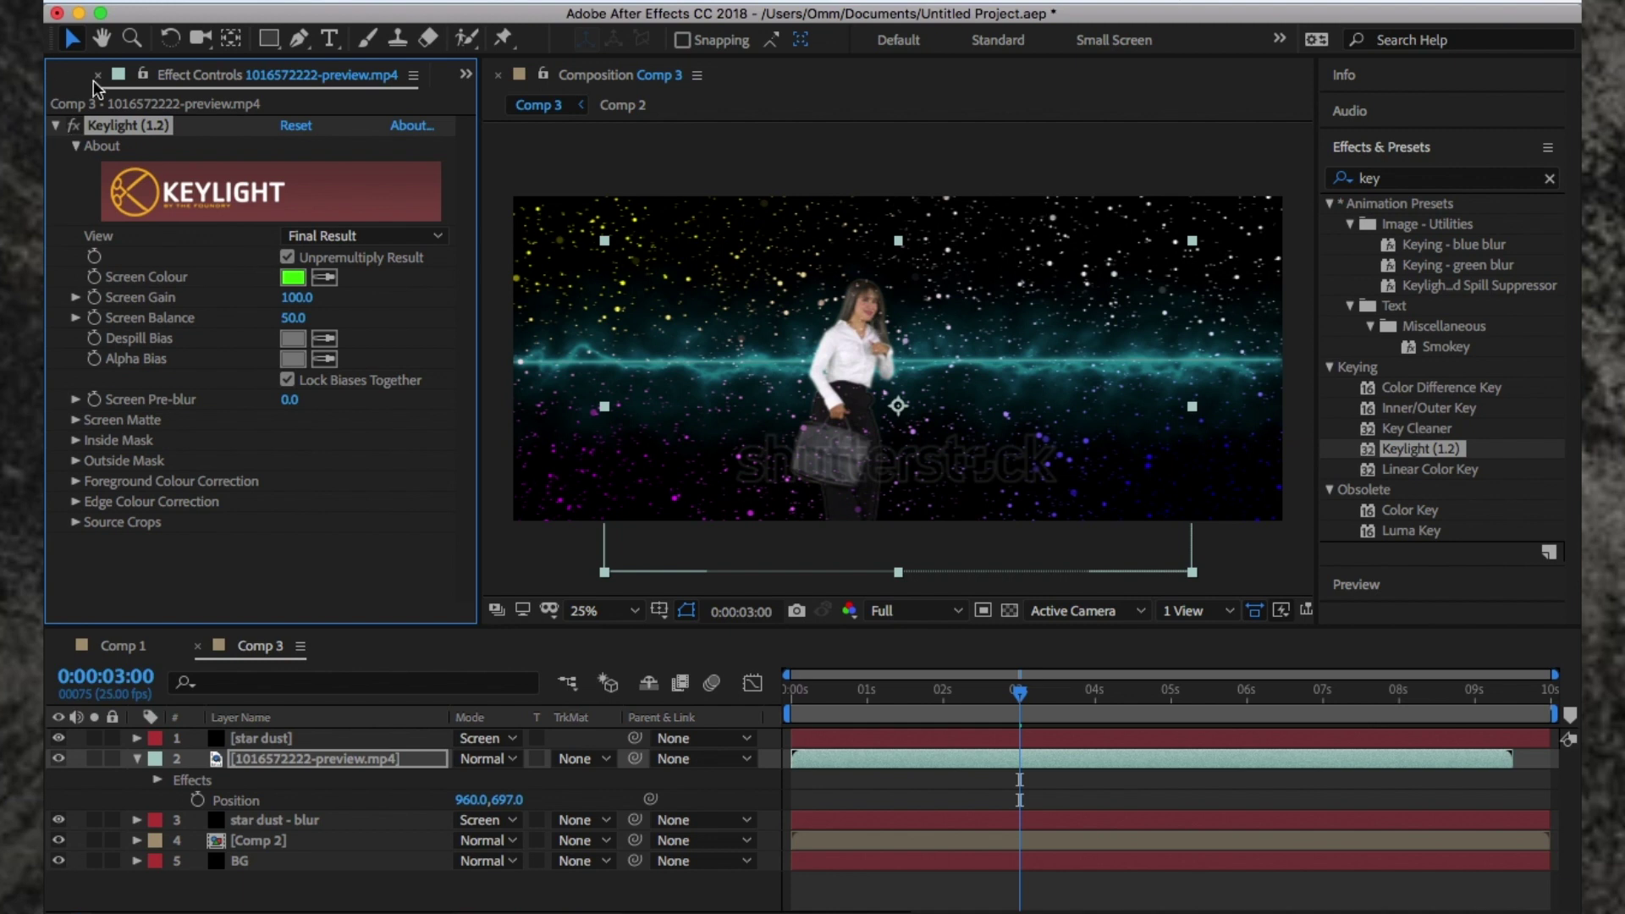
Step: Collapse the layer properties and shift the woman's clip to start about two seconds in
left_click(56, 126)
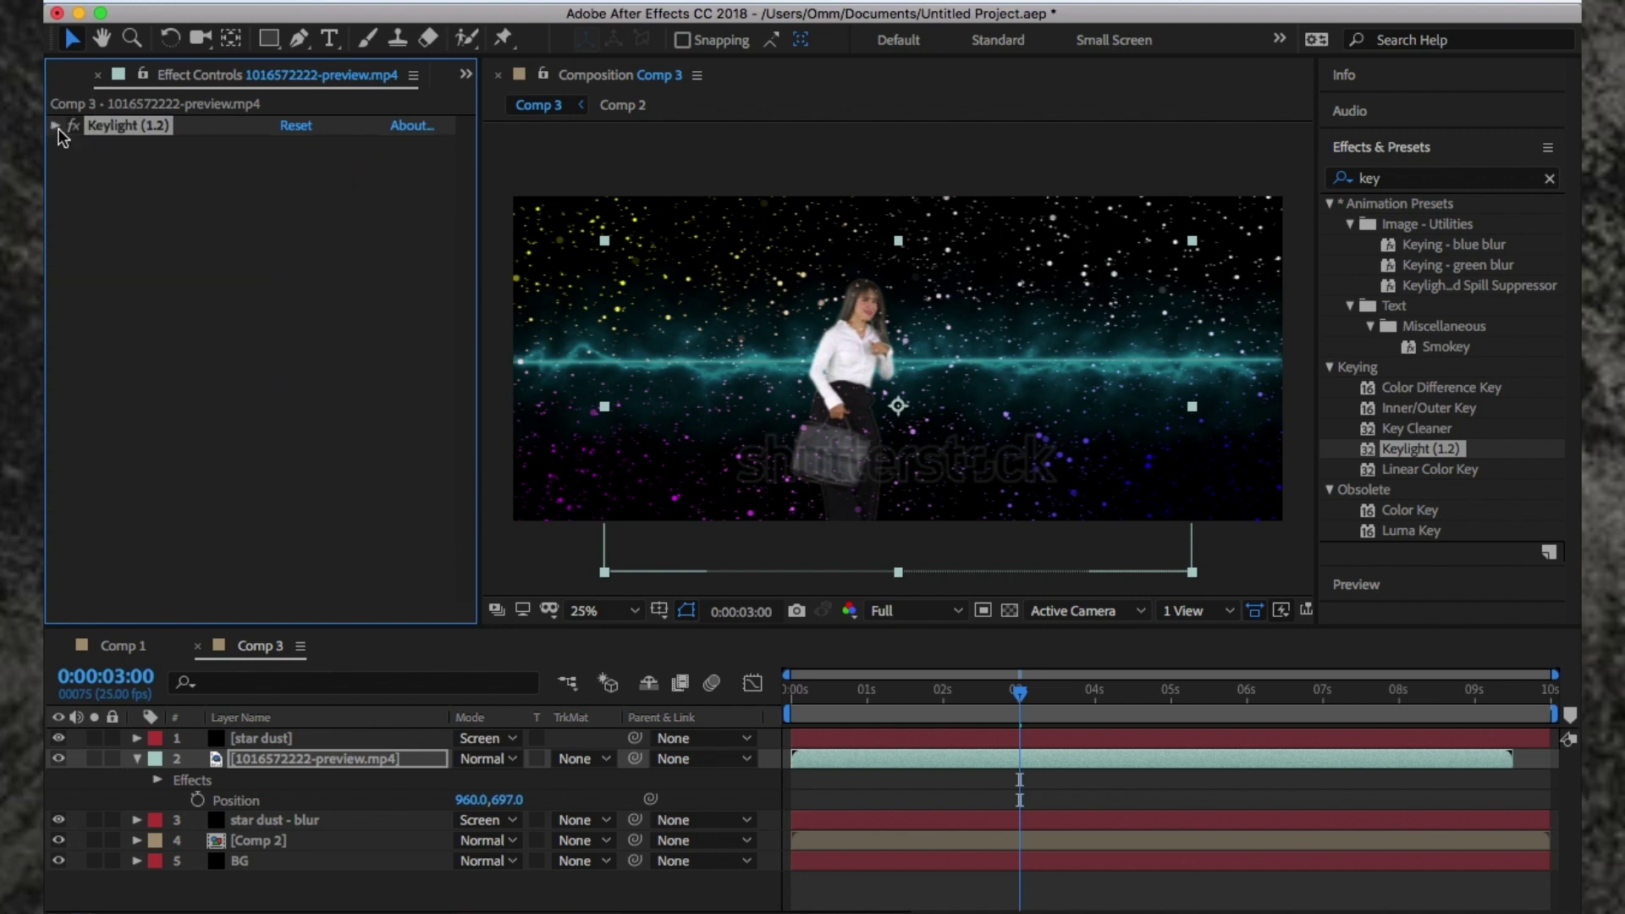
left_click(137, 758)
left_click(720, 847)
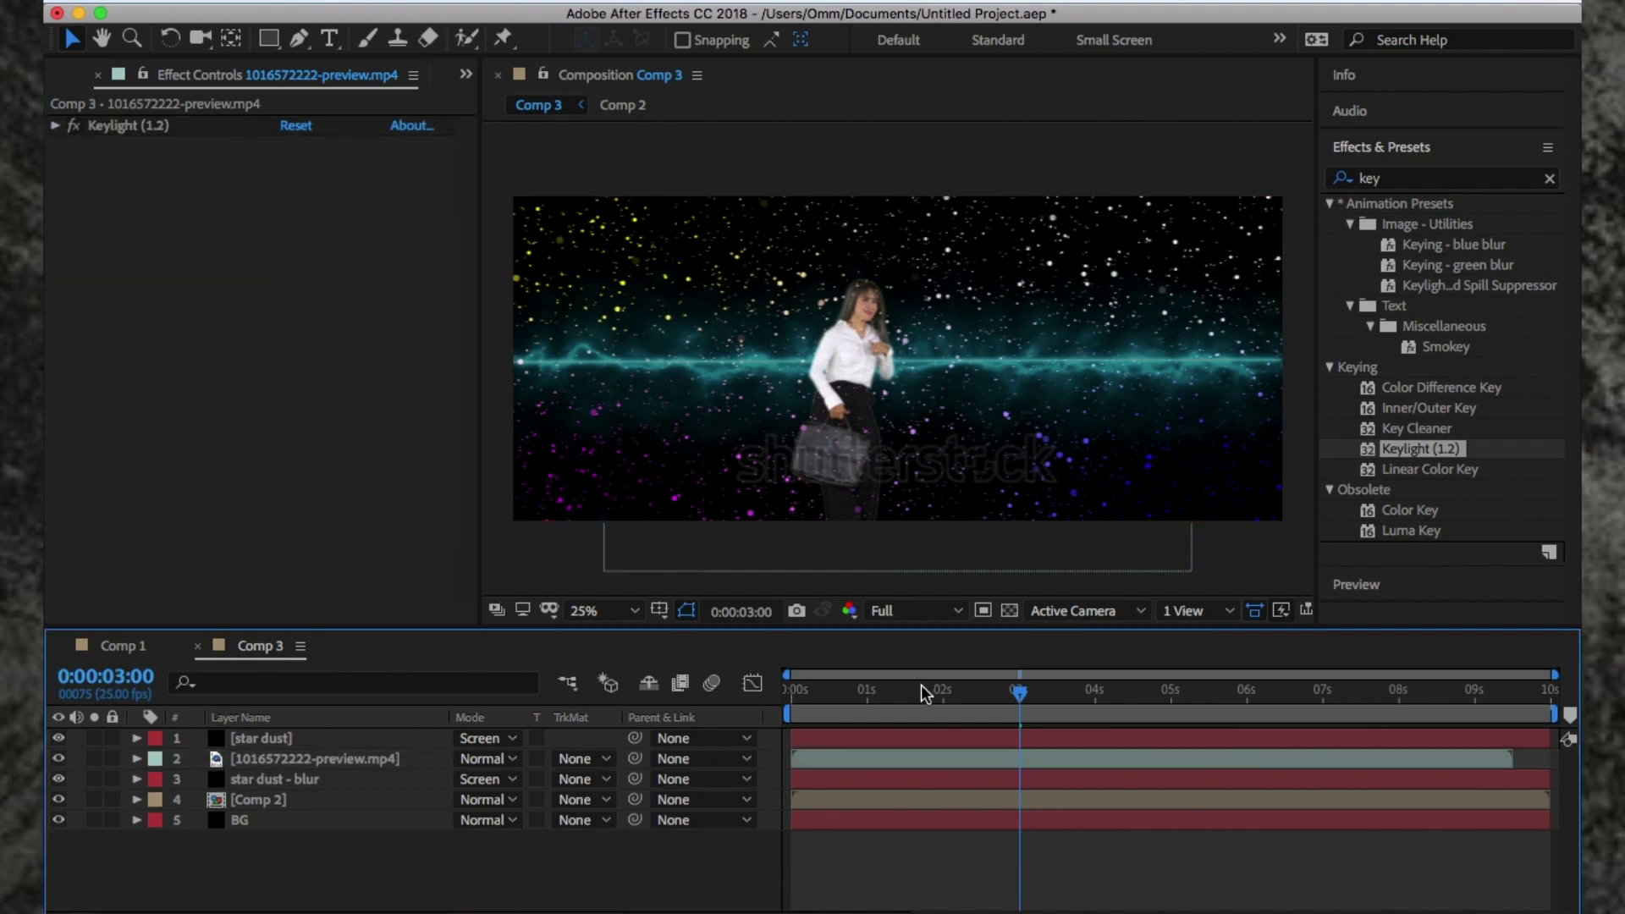
left_click_drag(882, 753, 1109, 754)
key("super+z")
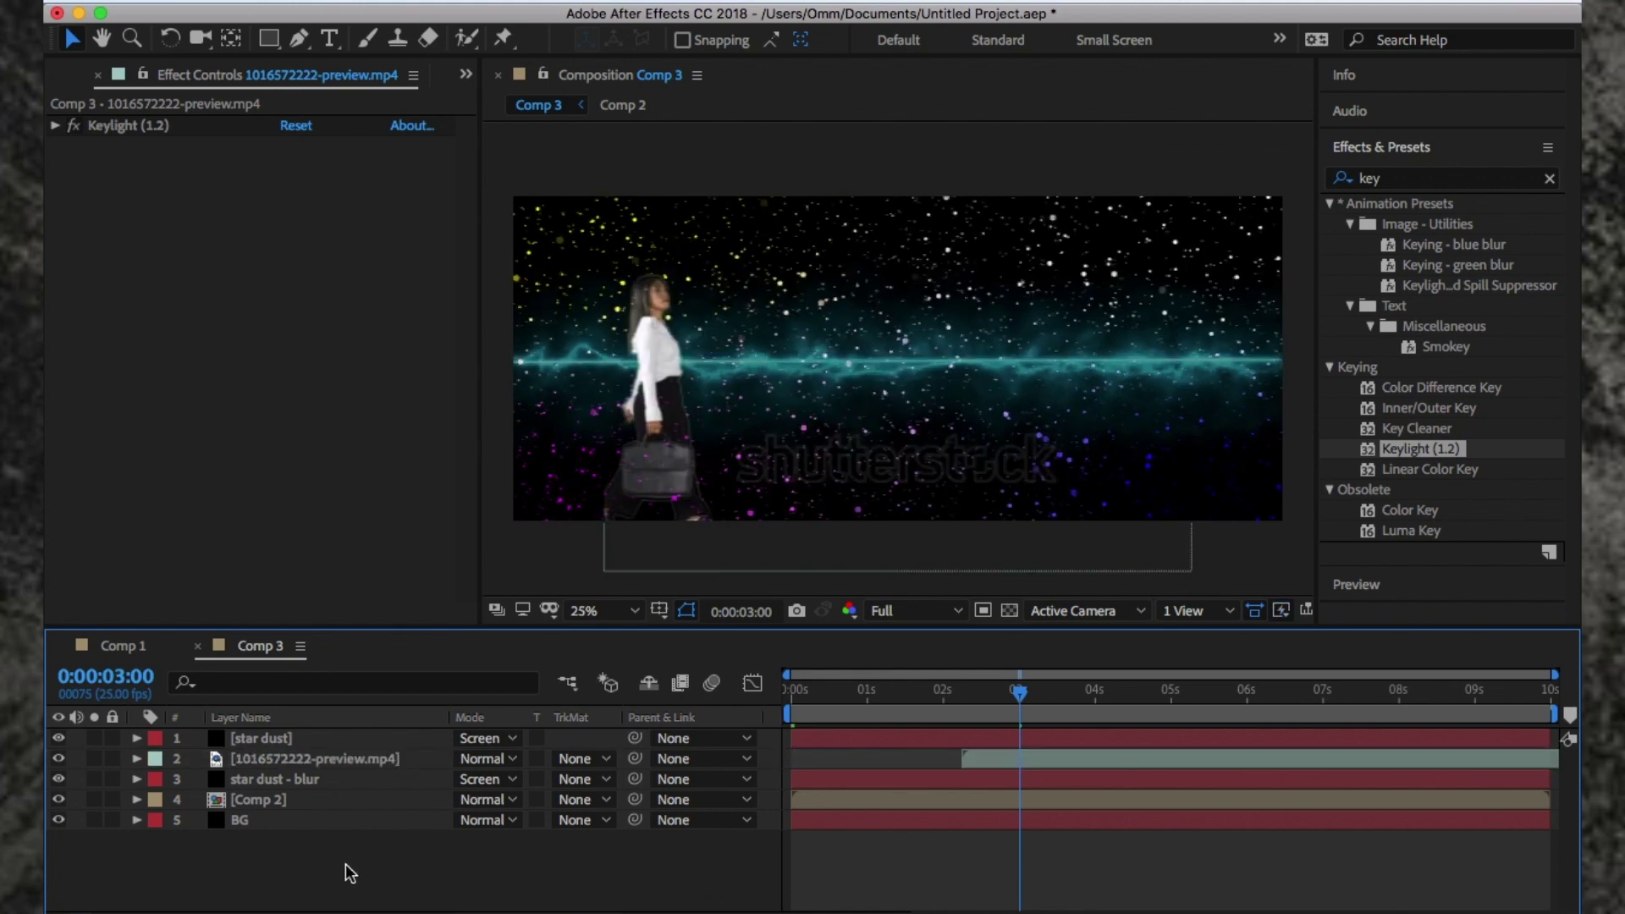
Step: Add a new Camera 1 layer to Comp 3 and switch the viewer to the 4 Views layout
right_click(350, 874)
mouse_move(540, 679)
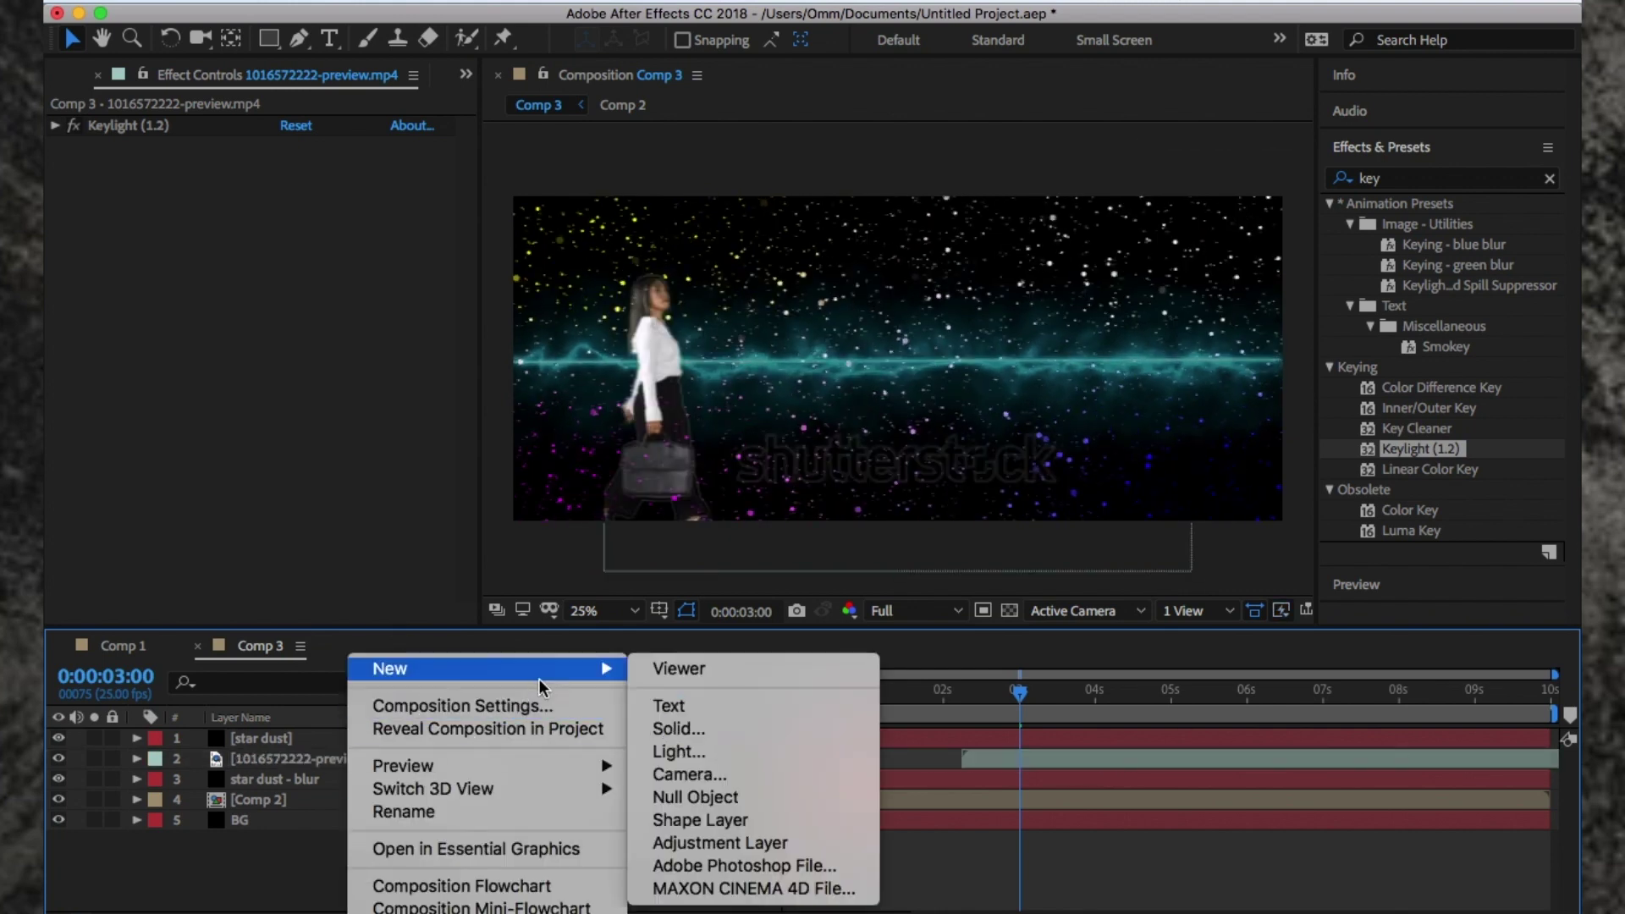
left_click(718, 774)
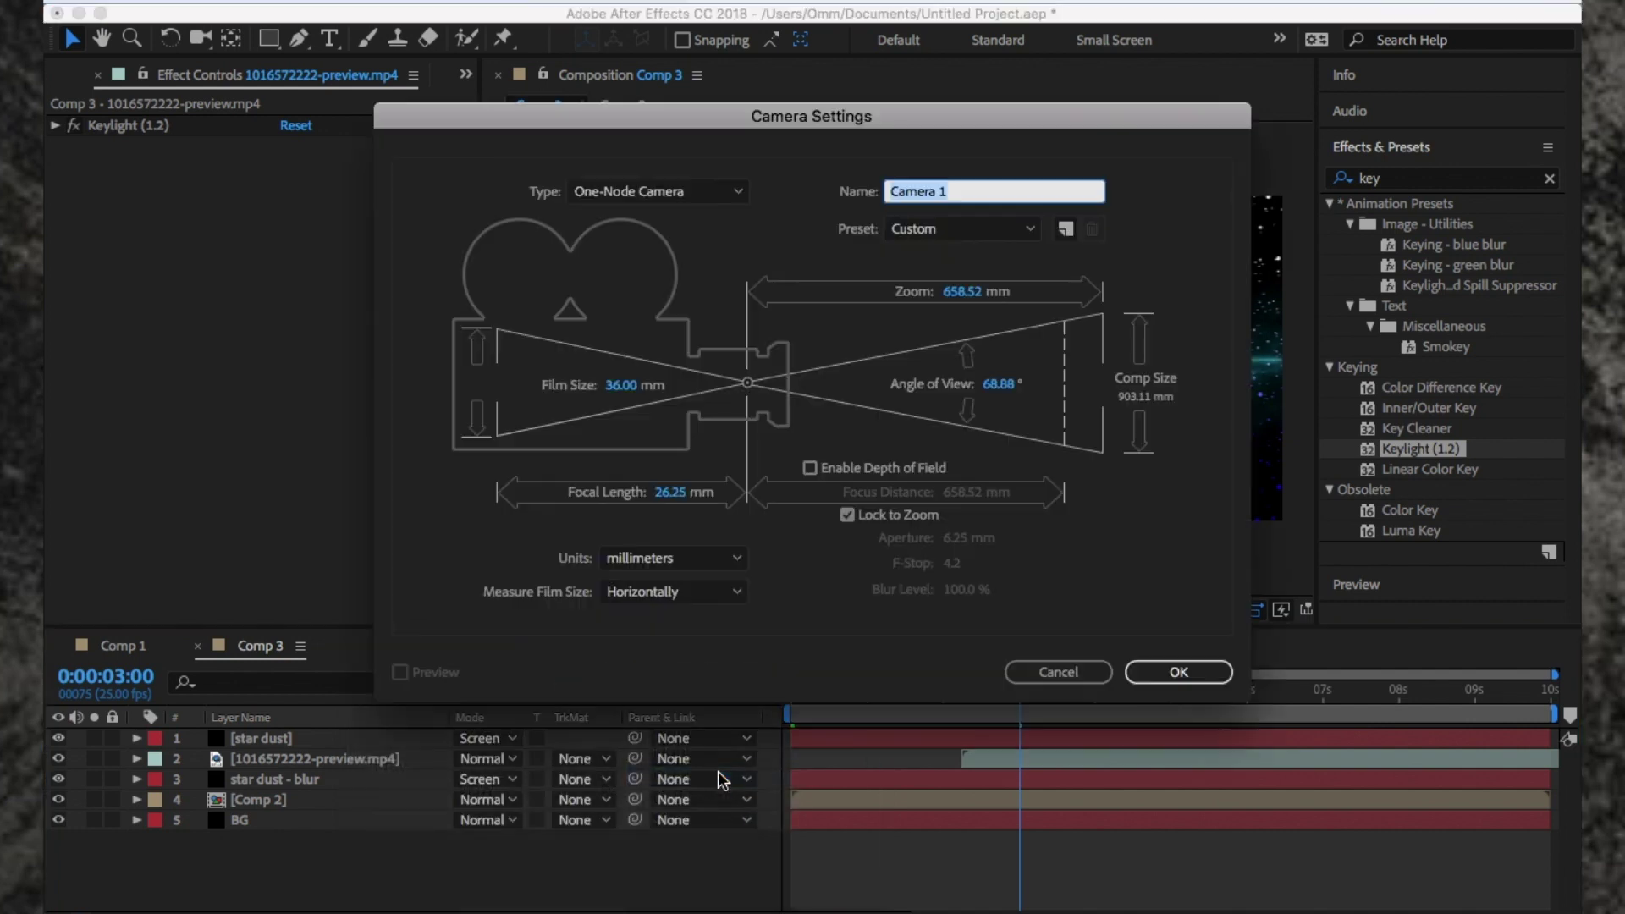
left_click(1220, 666)
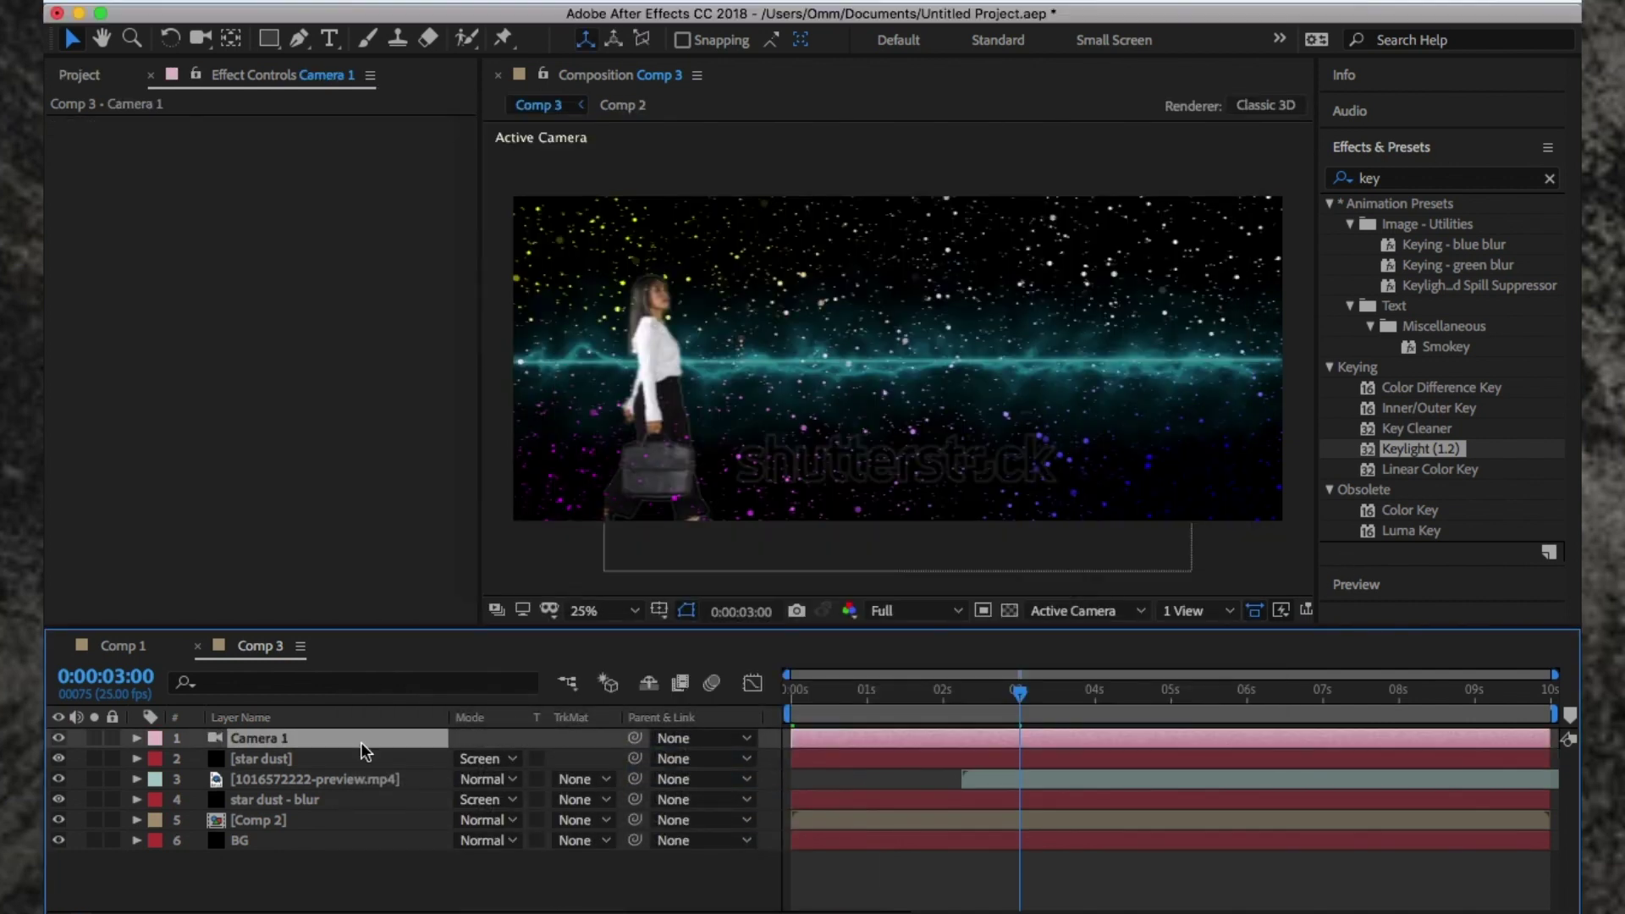
left_click(1195, 611)
left_click(1238, 734)
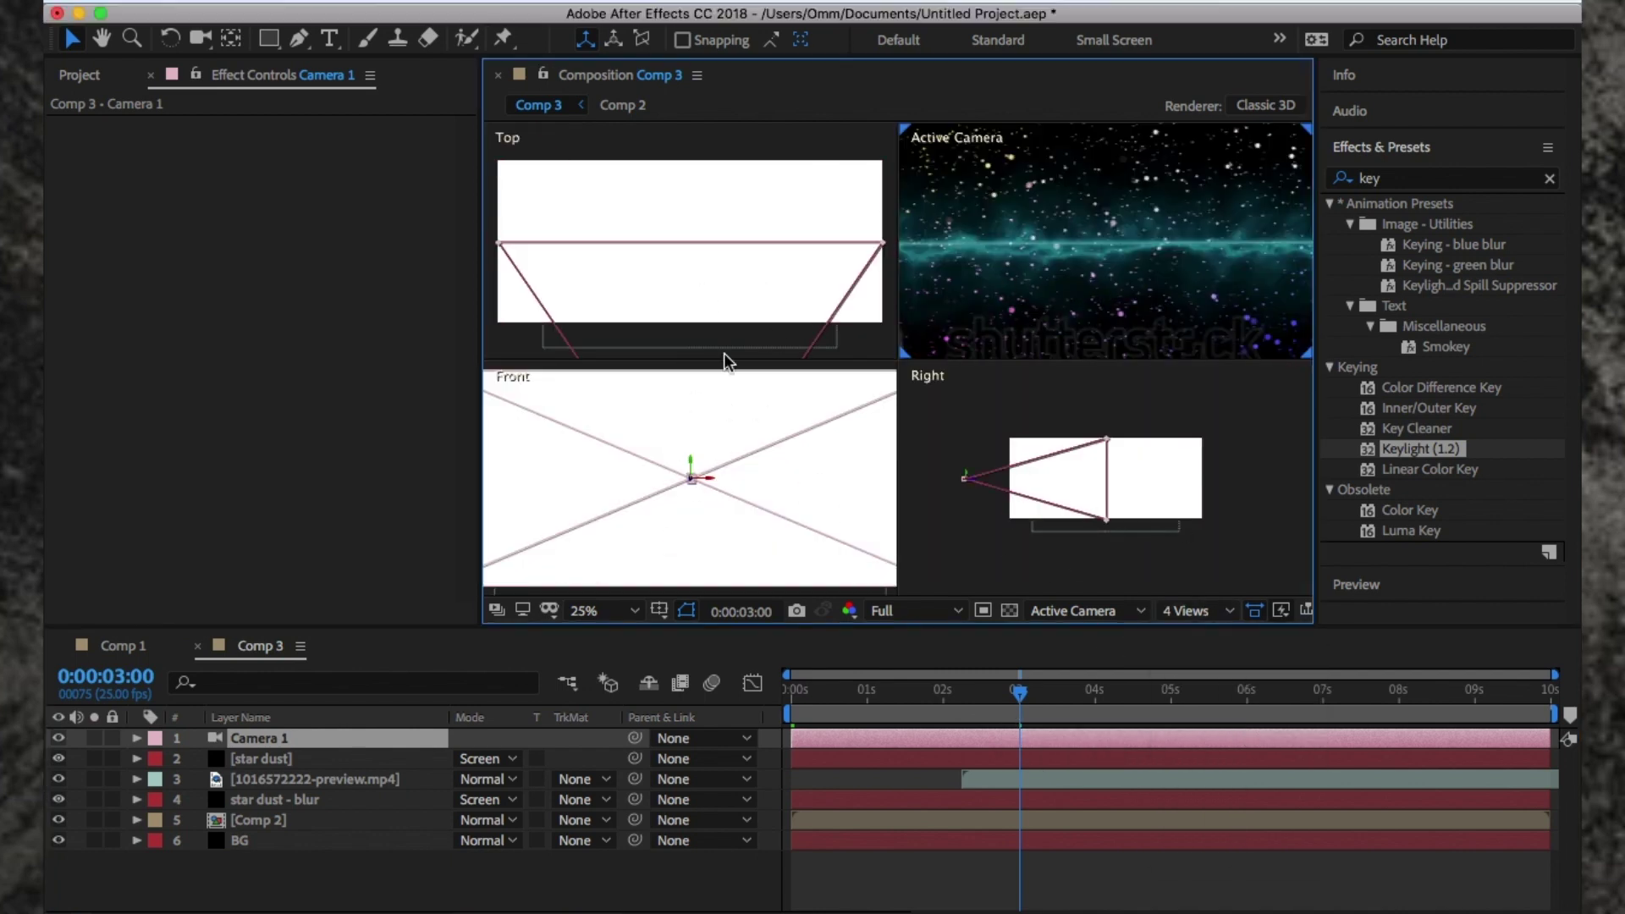
left_click(138, 739)
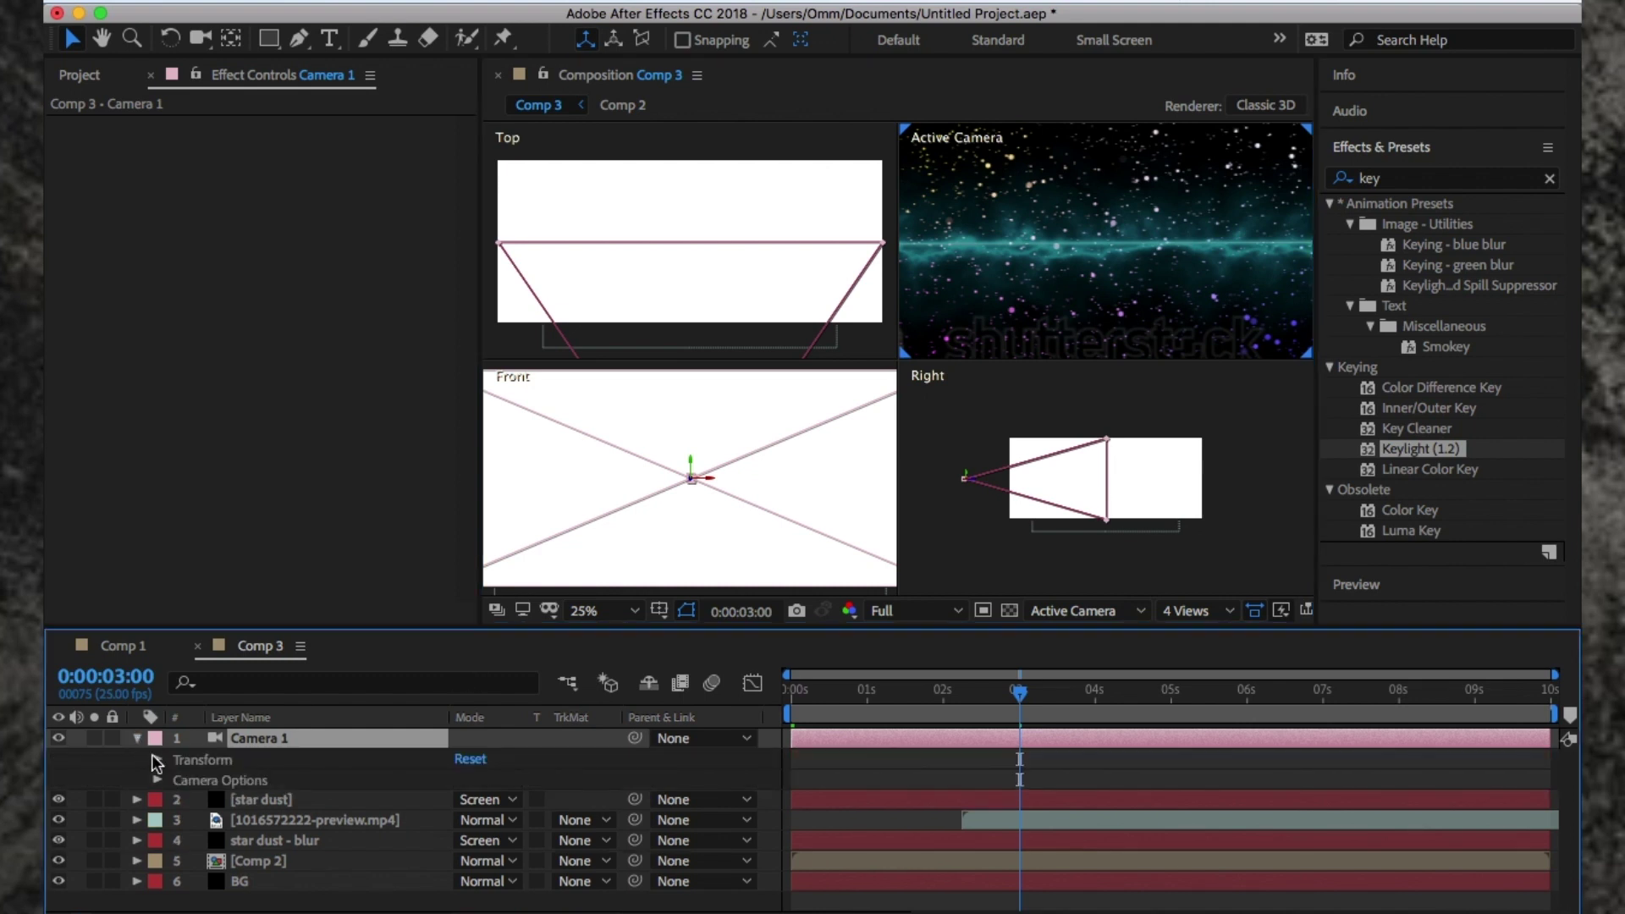
Step: At 3s, set keyframes for Camera 1's Position and X, Y and Z Rotation
left_click(156, 760)
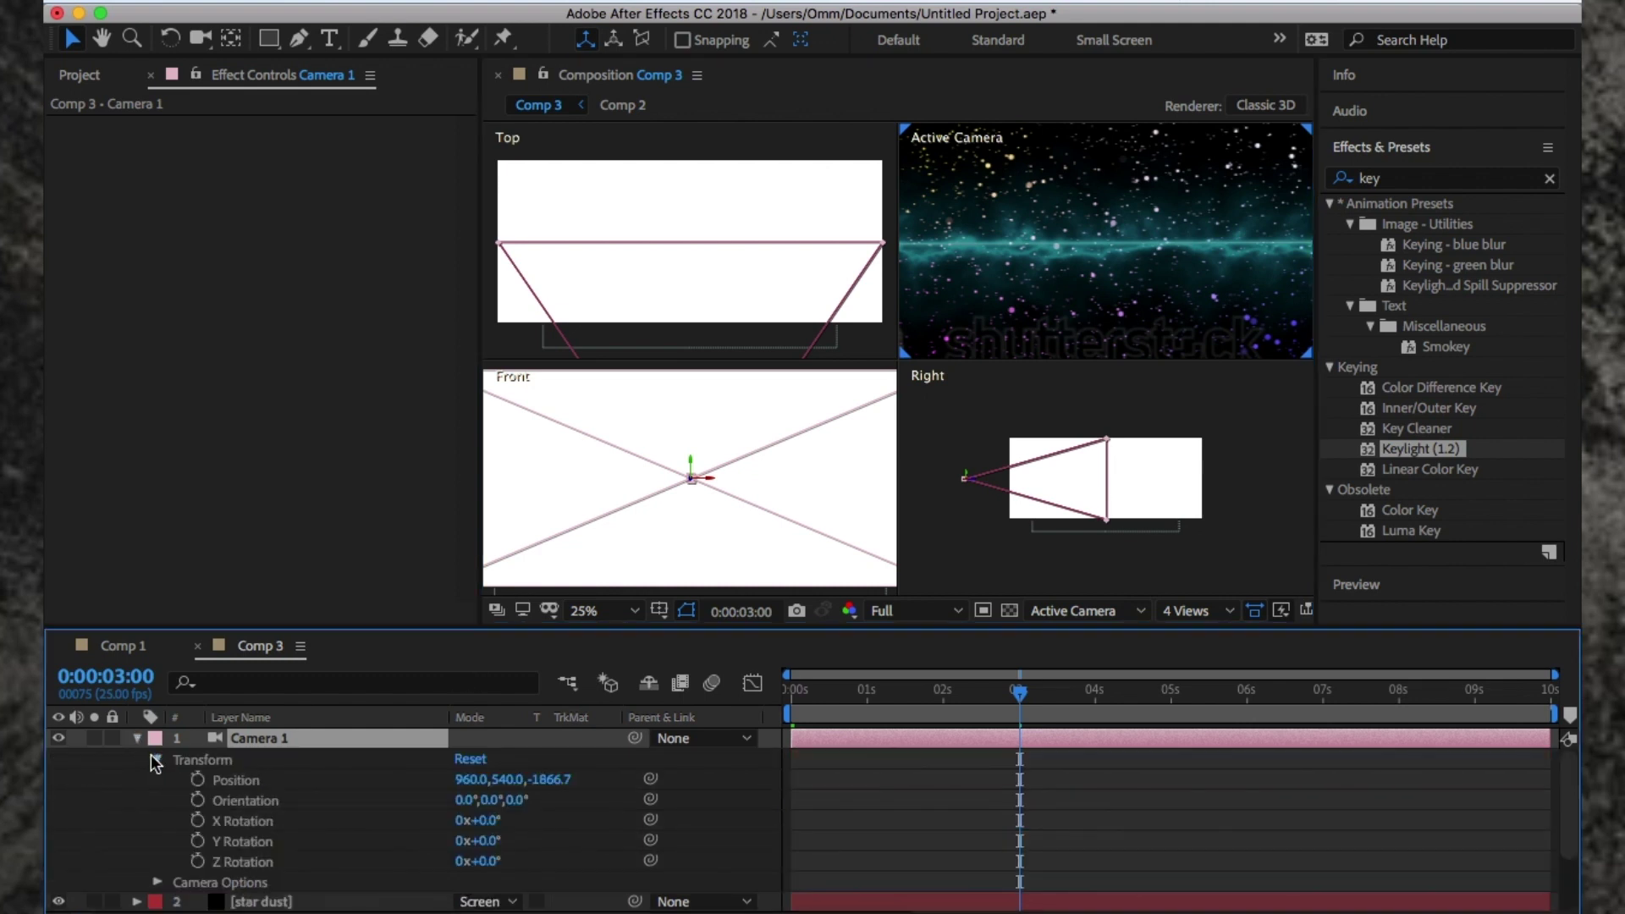
left_click(198, 779)
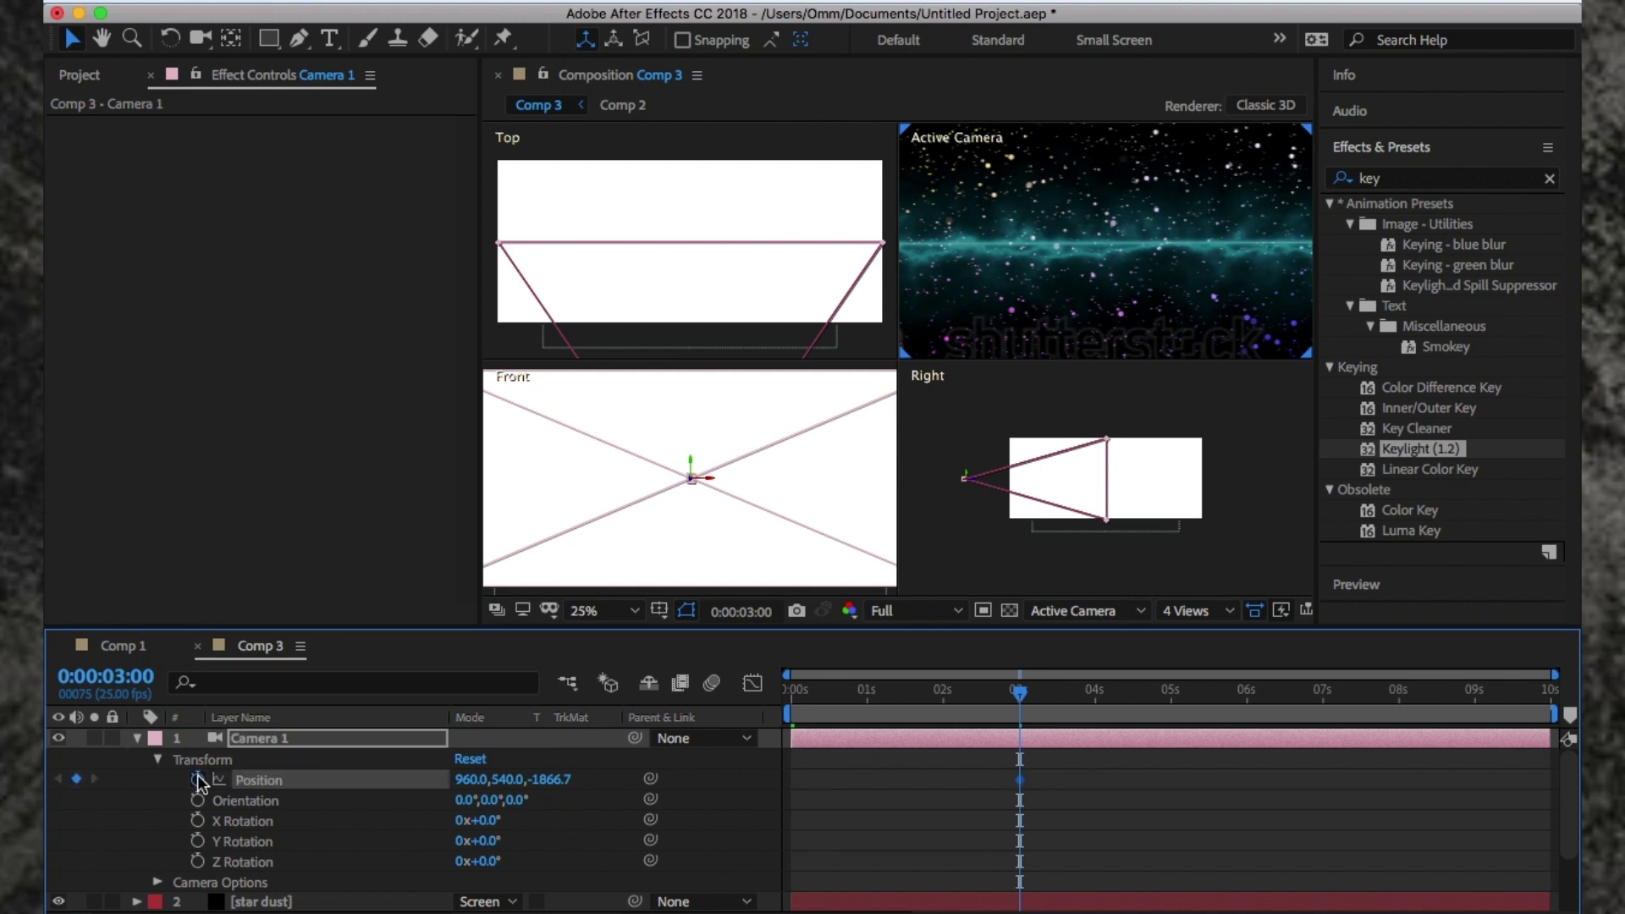
left_click(198, 820)
left_click(198, 840)
left_click(198, 861)
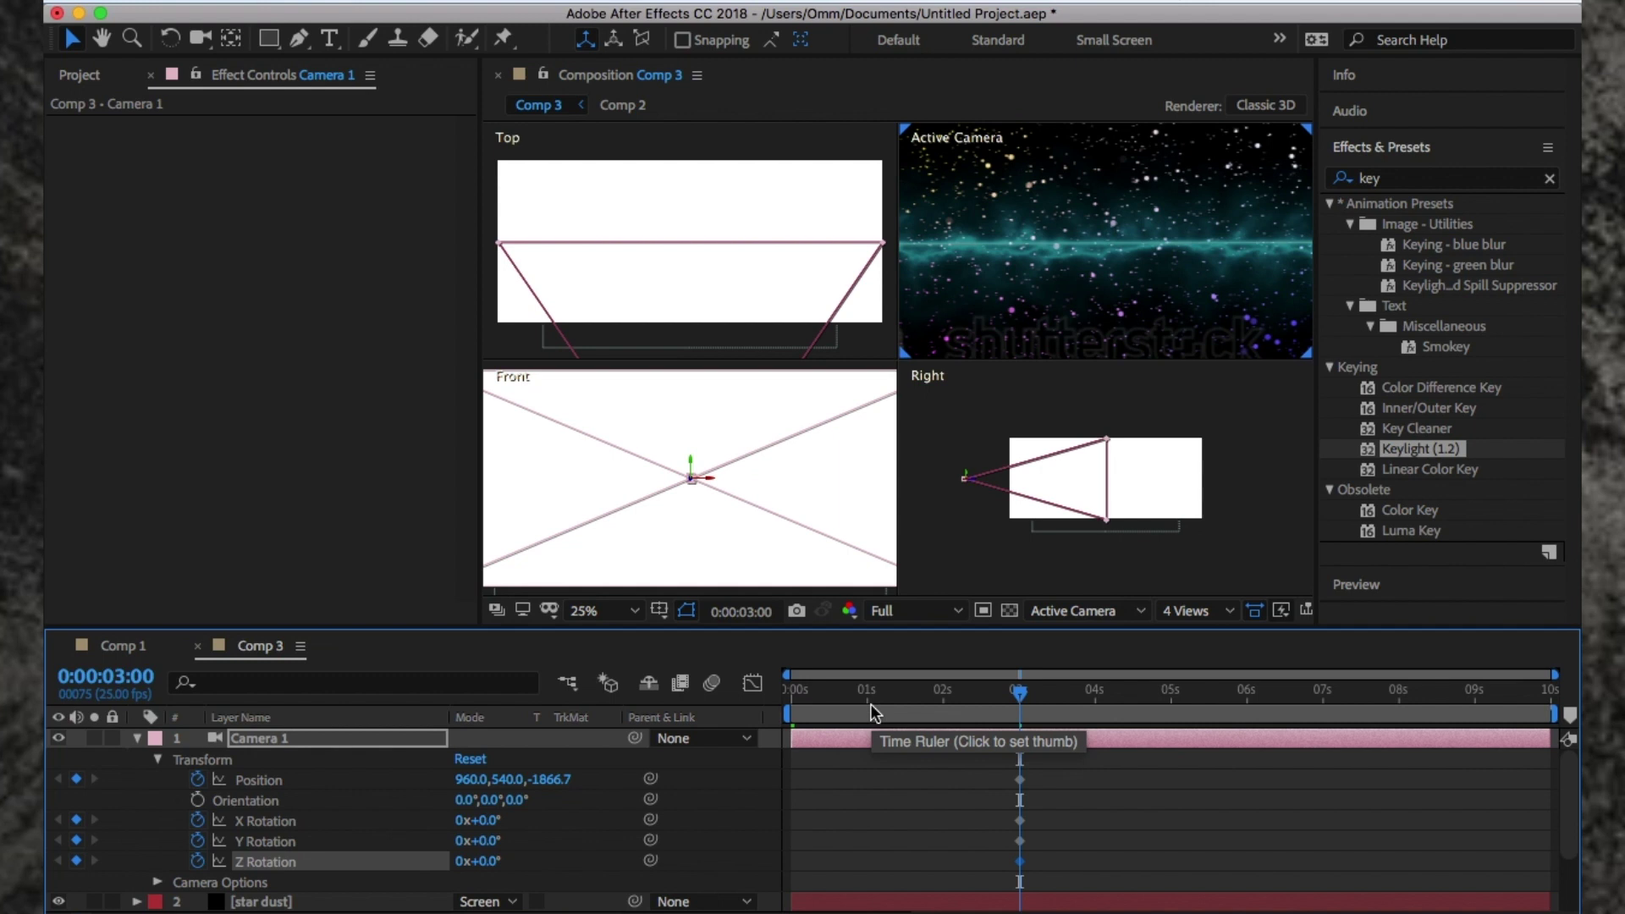
Step: At 0s, tilt the camera to 32° X Rotation, then scrub through the move
left_click_drag(870, 703, 787, 703)
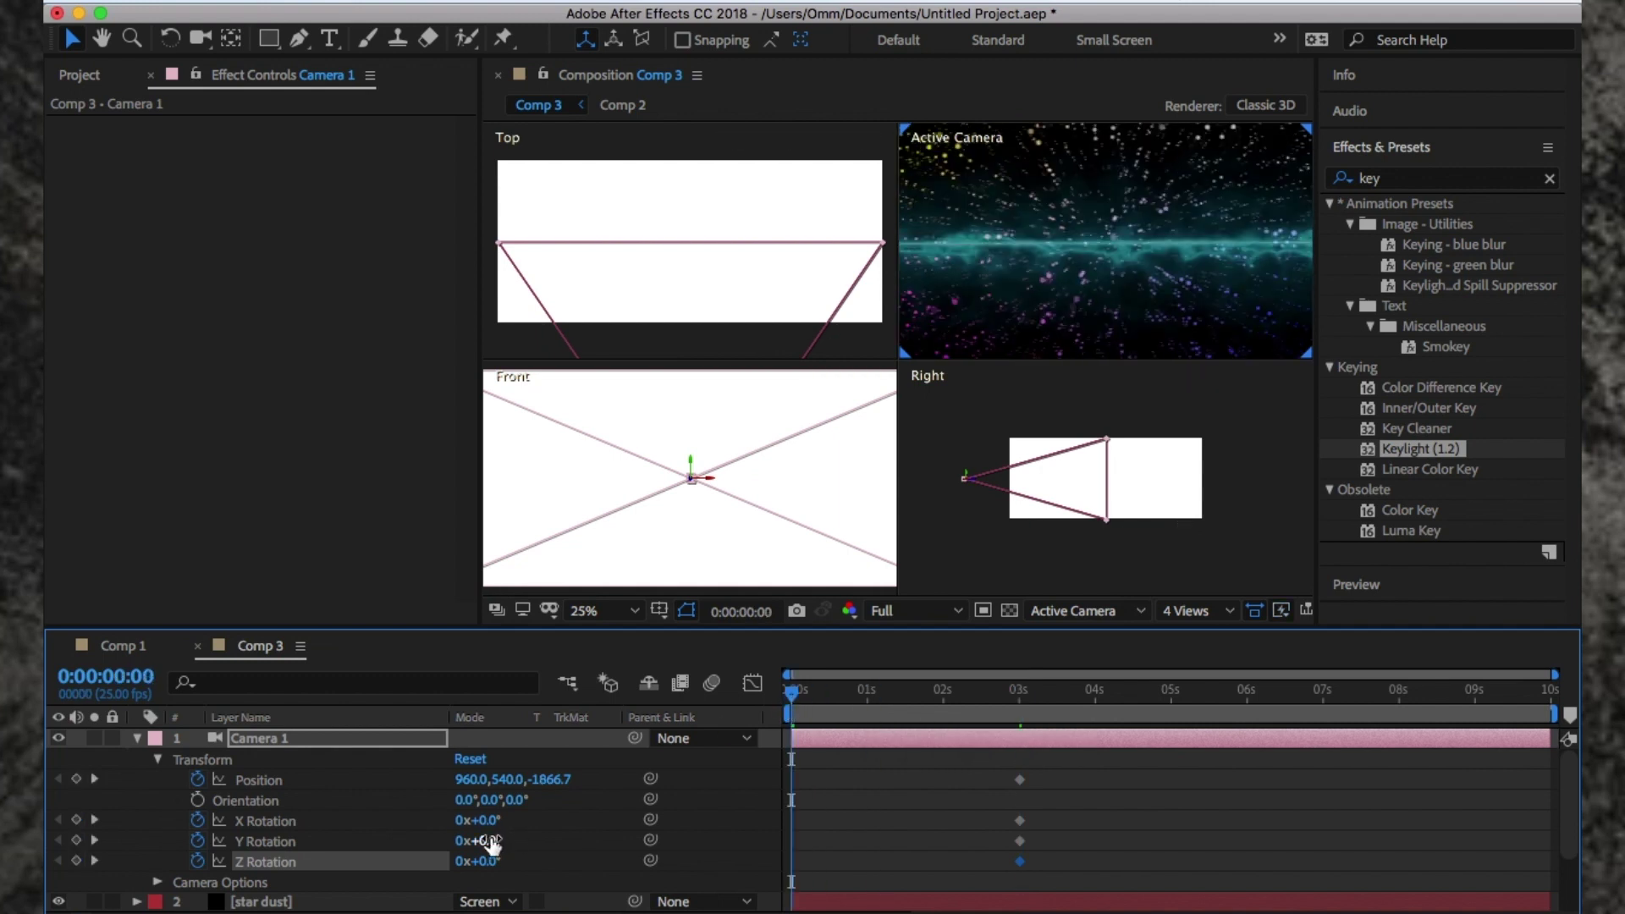
left_click_drag(491, 840, 529, 840)
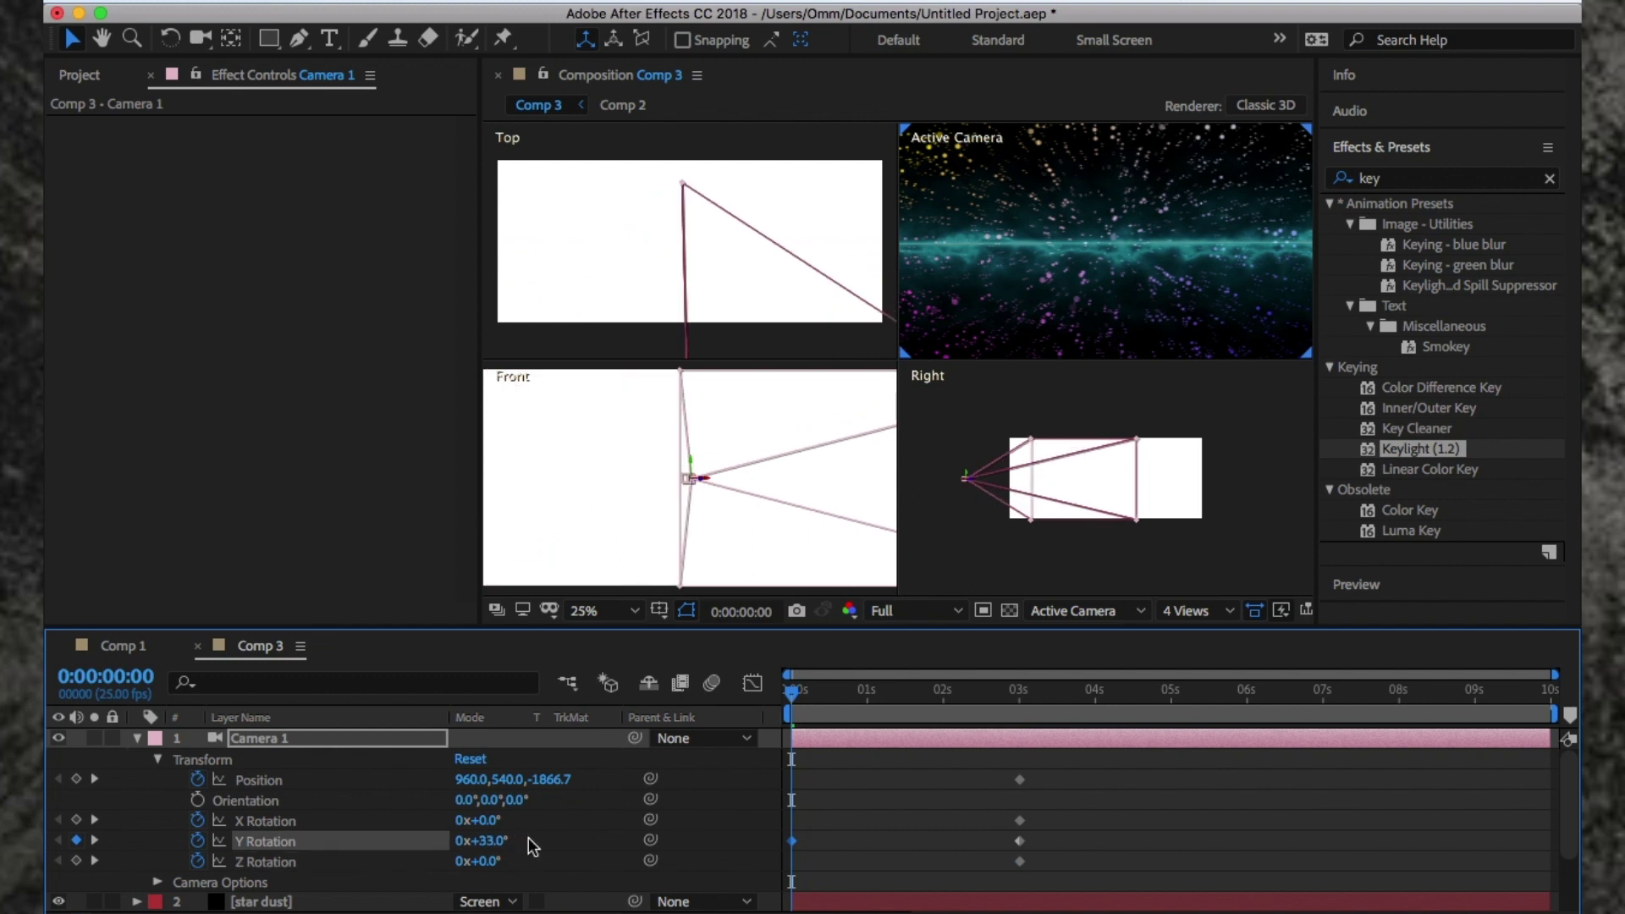
key("super+z")
left_click_drag(488, 821, 526, 819)
key("super+z")
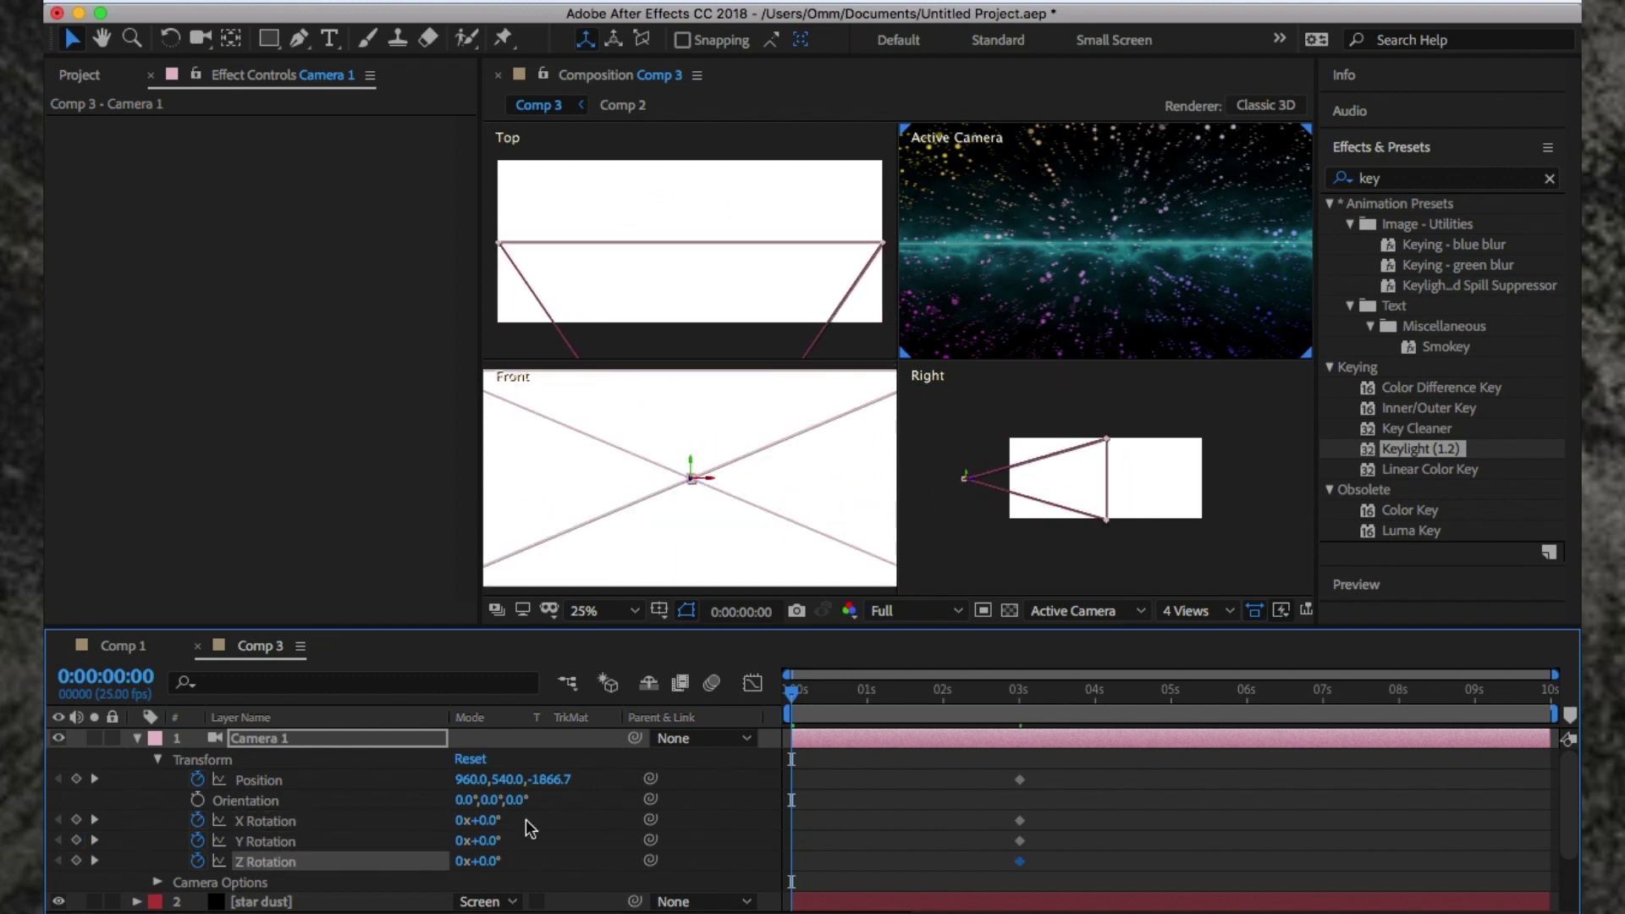
left_click_drag(487, 862, 572, 864)
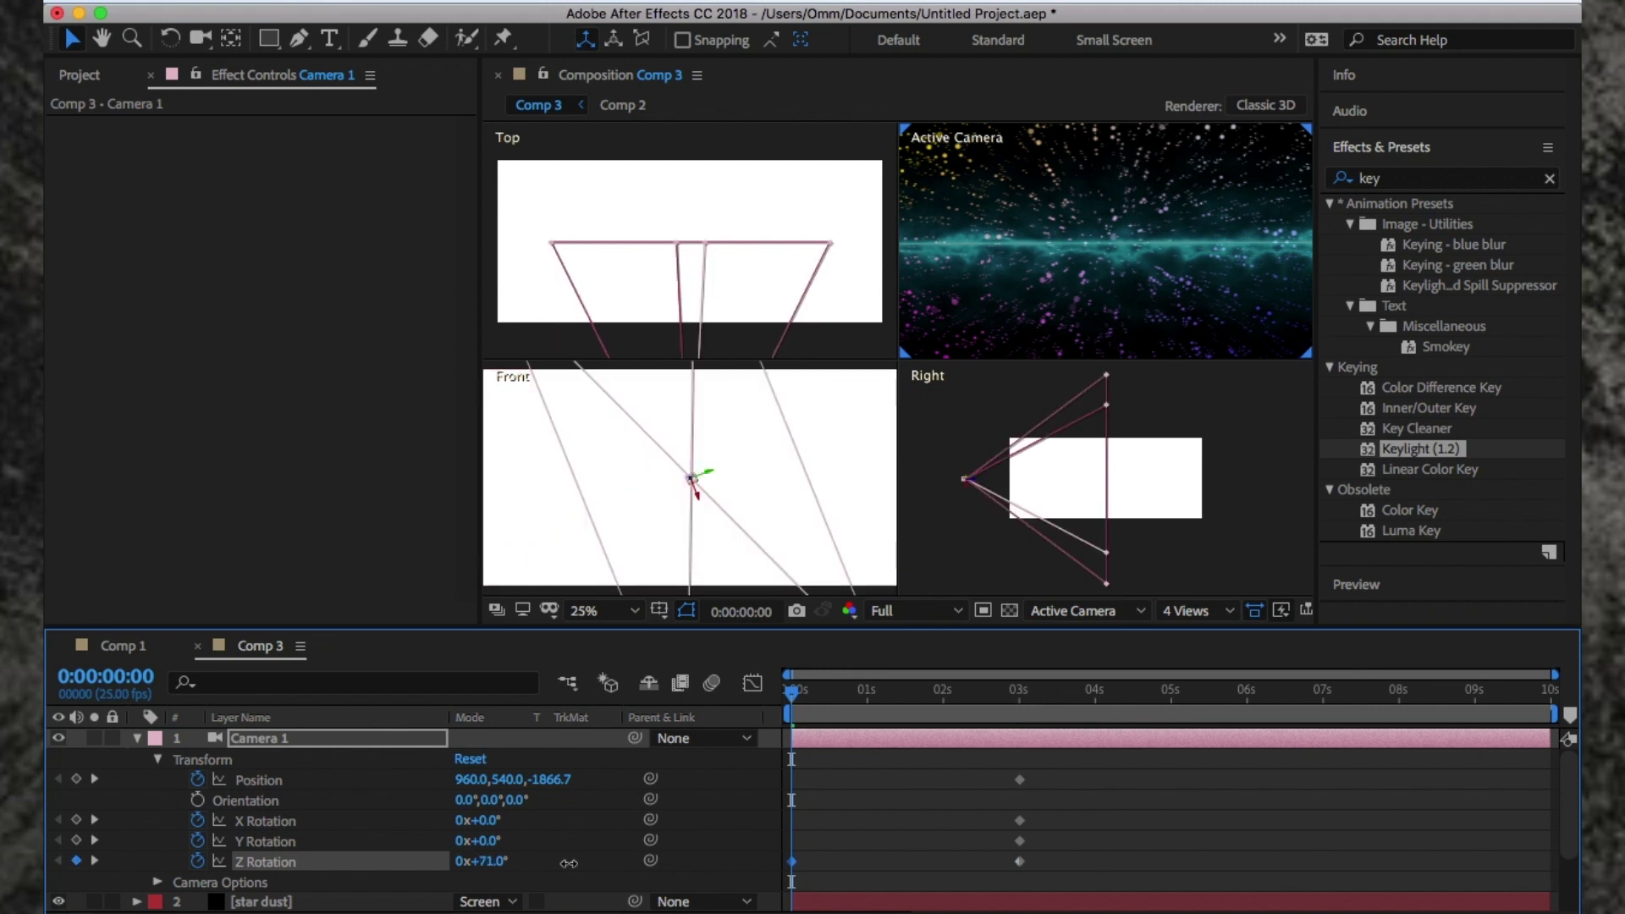
key("super+z")
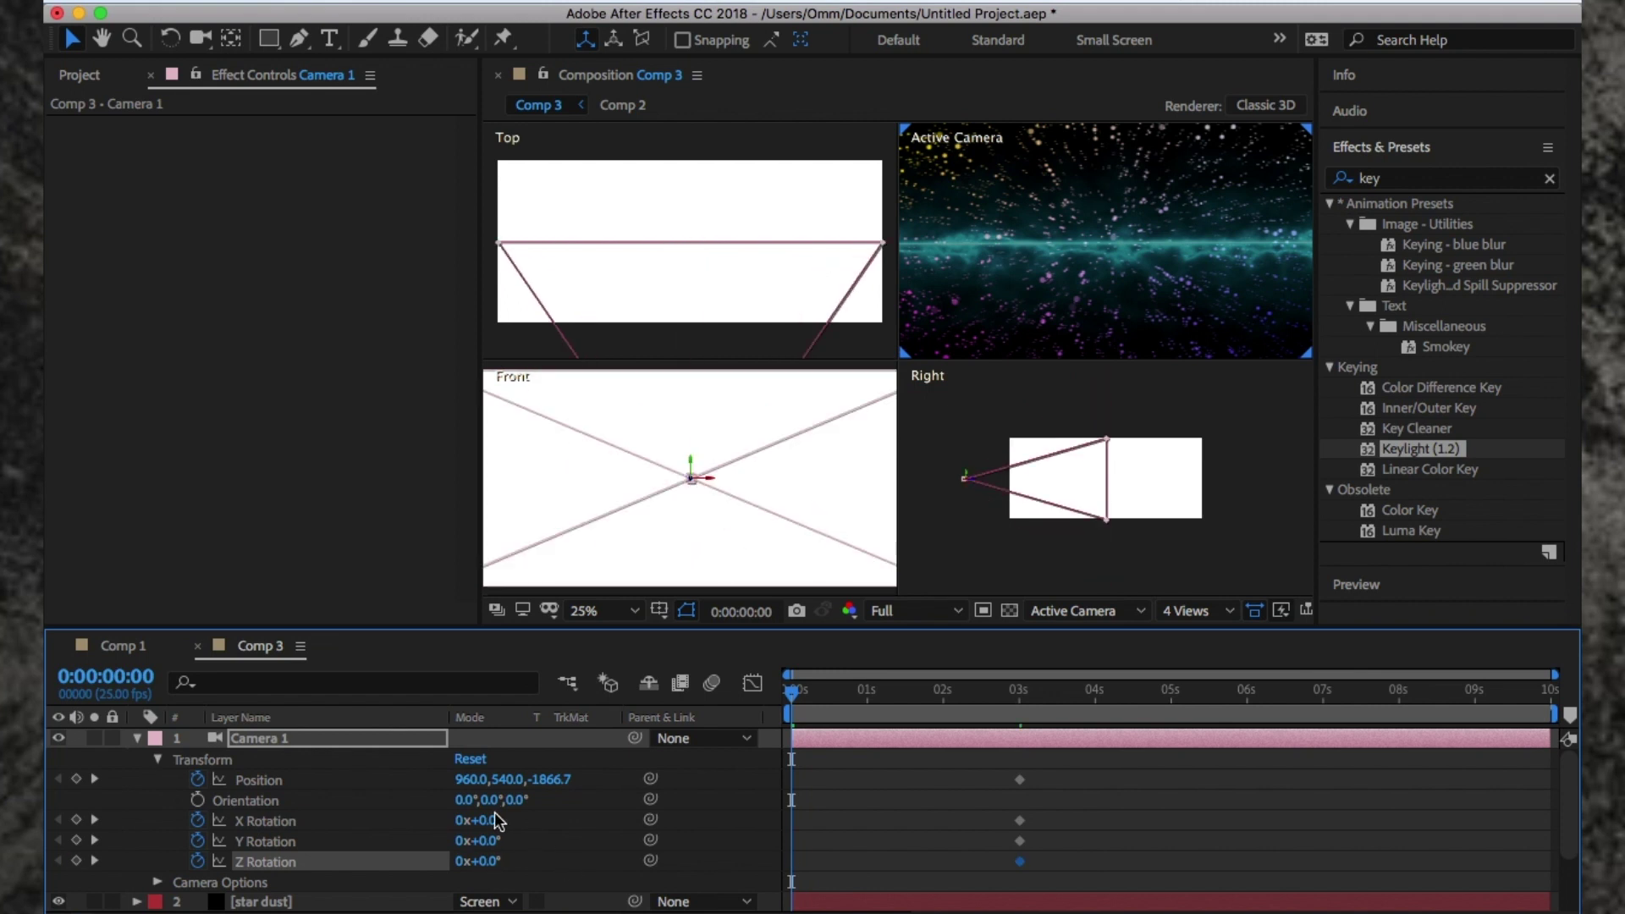
left_click_drag(491, 821, 527, 819)
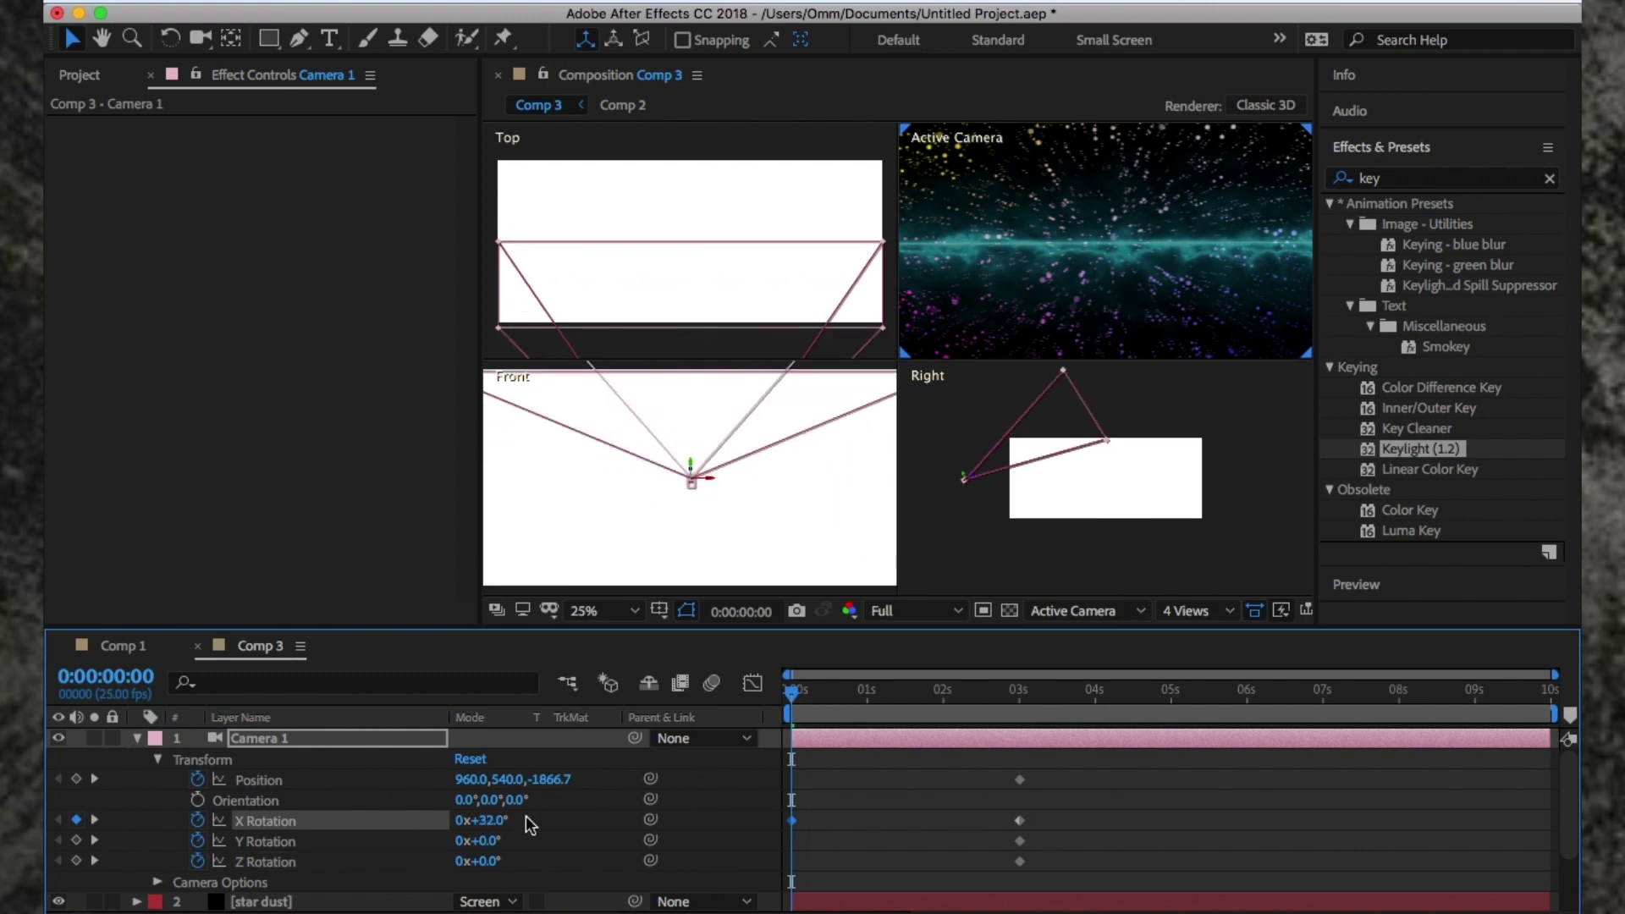
left_click_drag(791, 693, 1003, 710)
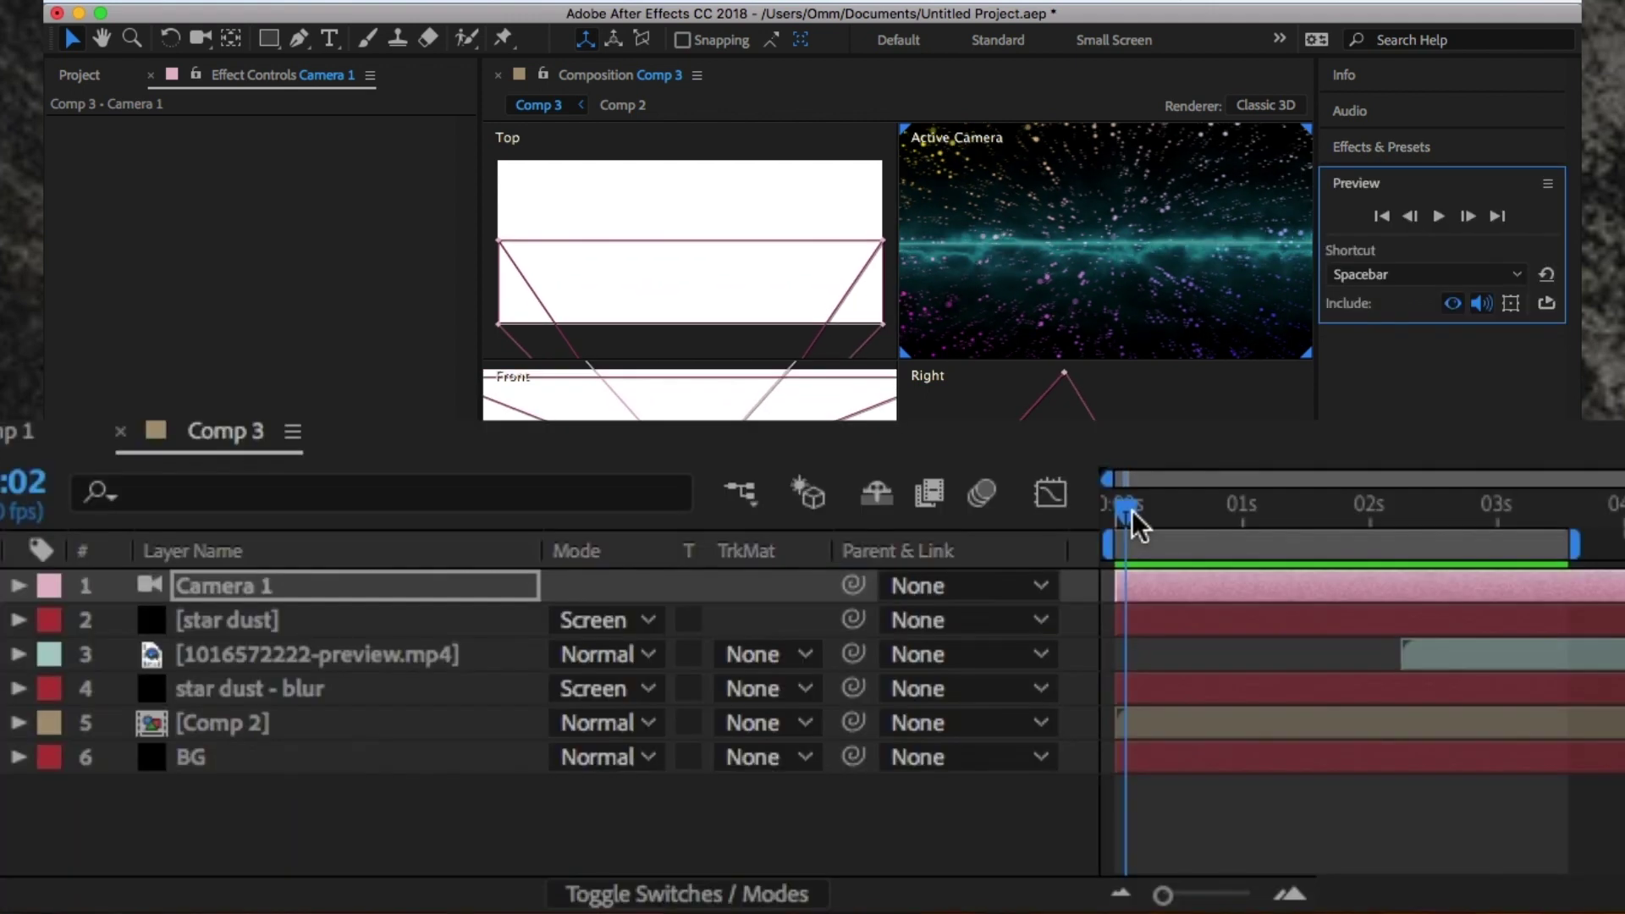
mouse_move(1470, 525)
left_mouse_down()
mouse_move(1532, 527)
mouse_move(1271, 501)
mouse_move(1200, 518)
mouse_move(1566, 504)
mouse_move(1136, 491)
mouse_move(1492, 546)
left_mouse_up()
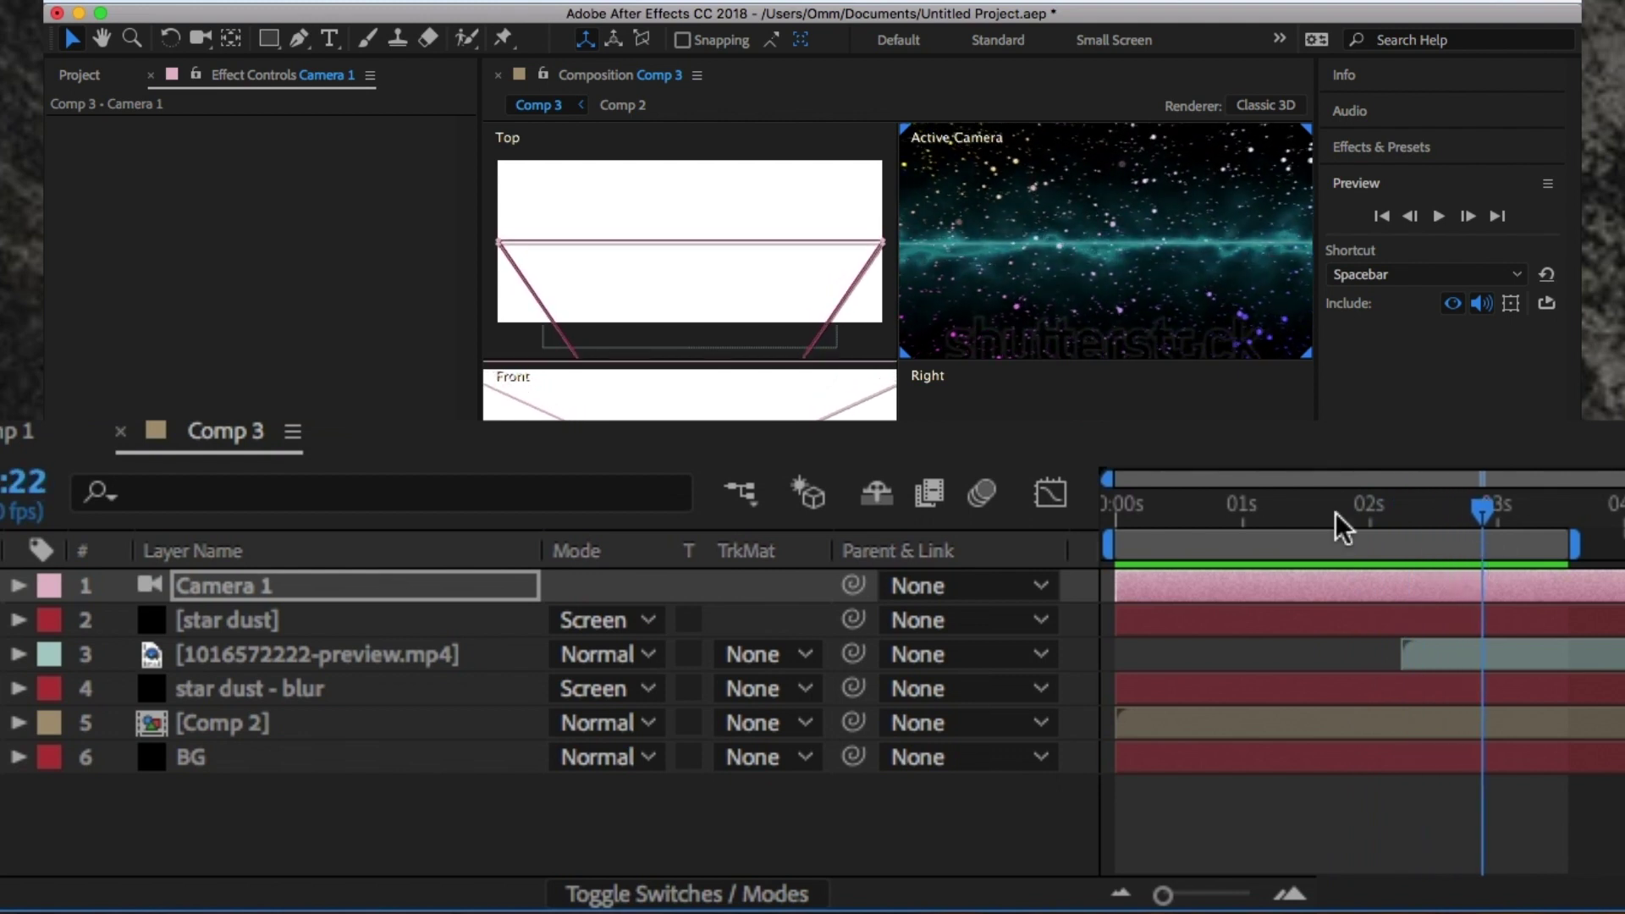
Step: Turn on the 3D switch for star dust, the woman's clip, star dust - blur, Comp 2 and BG
left_click(783, 889)
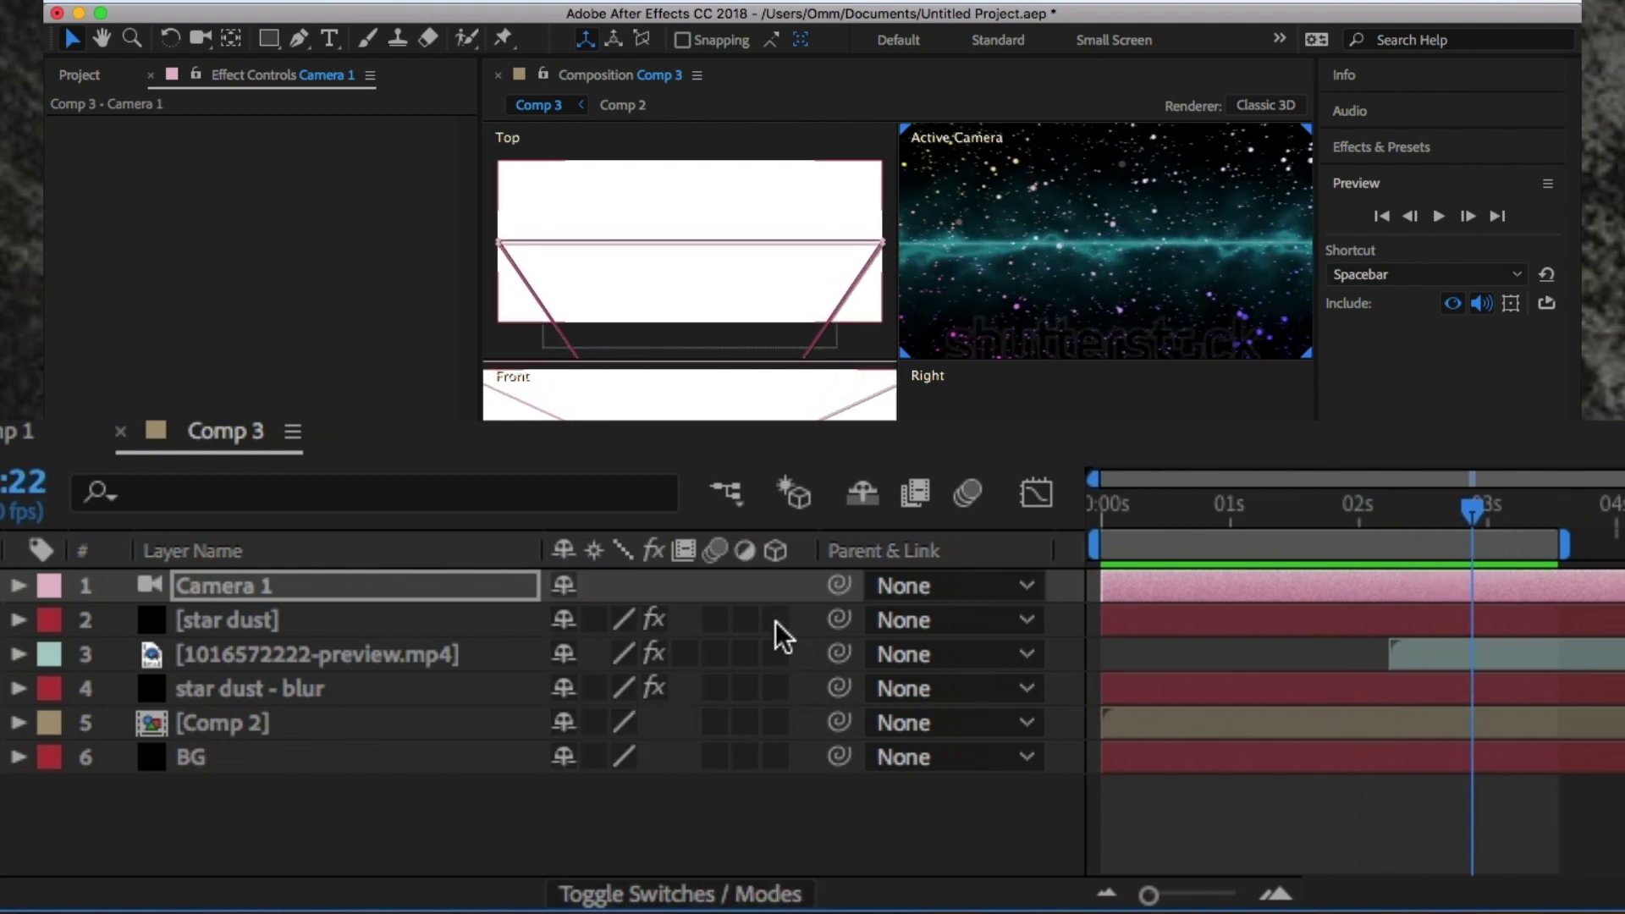
left_click(776, 621)
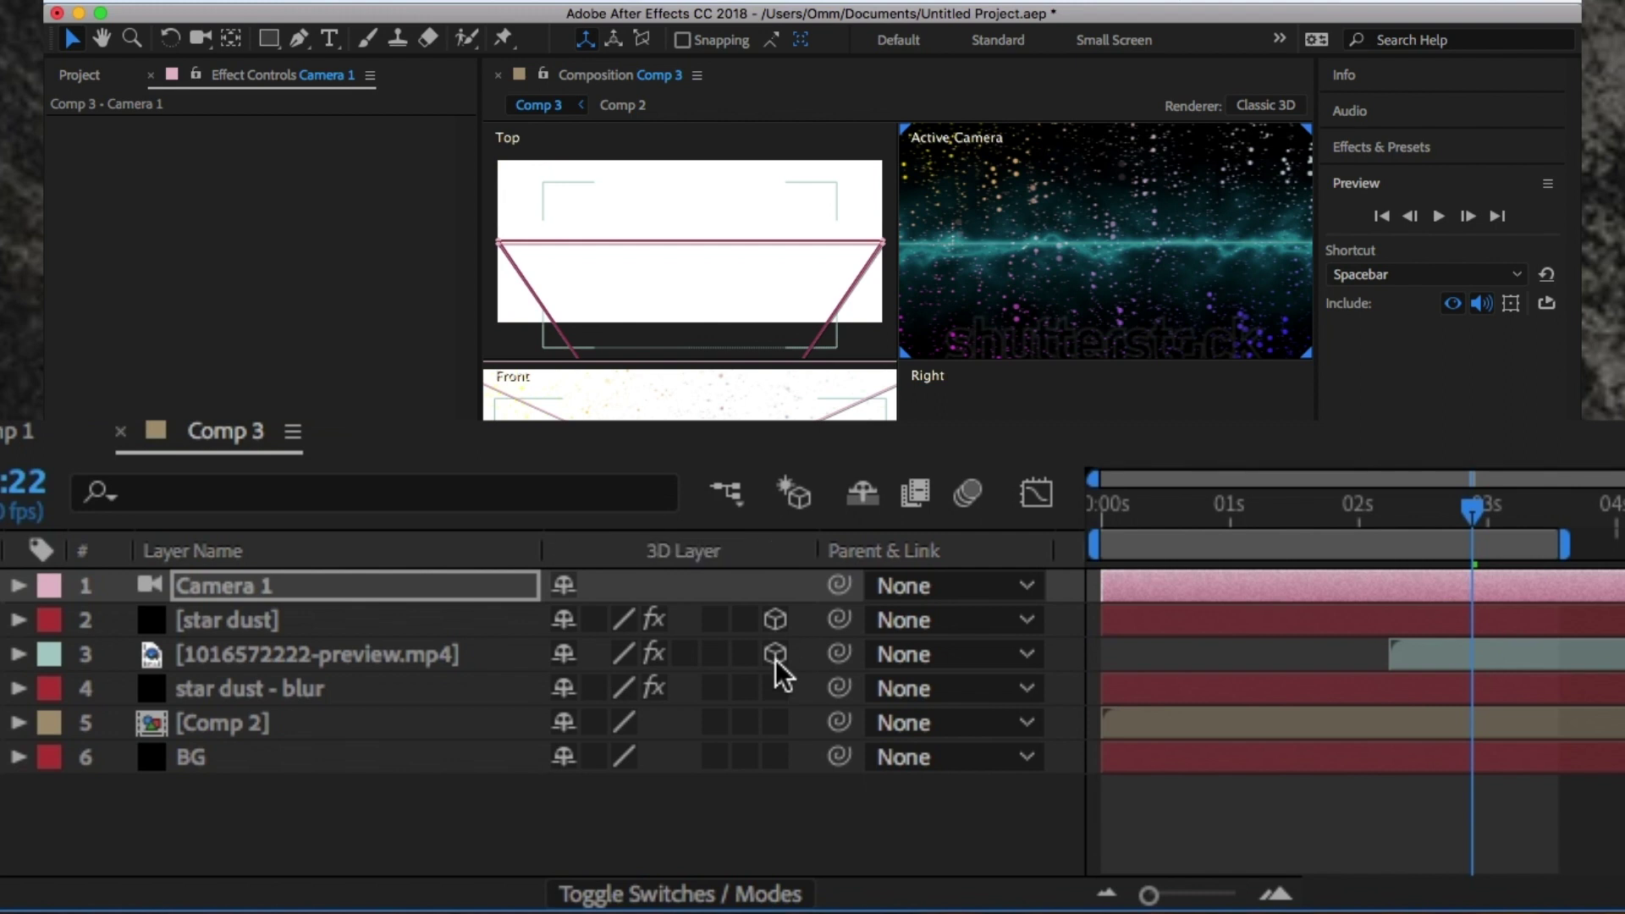
left_click(775, 658)
left_click(775, 690)
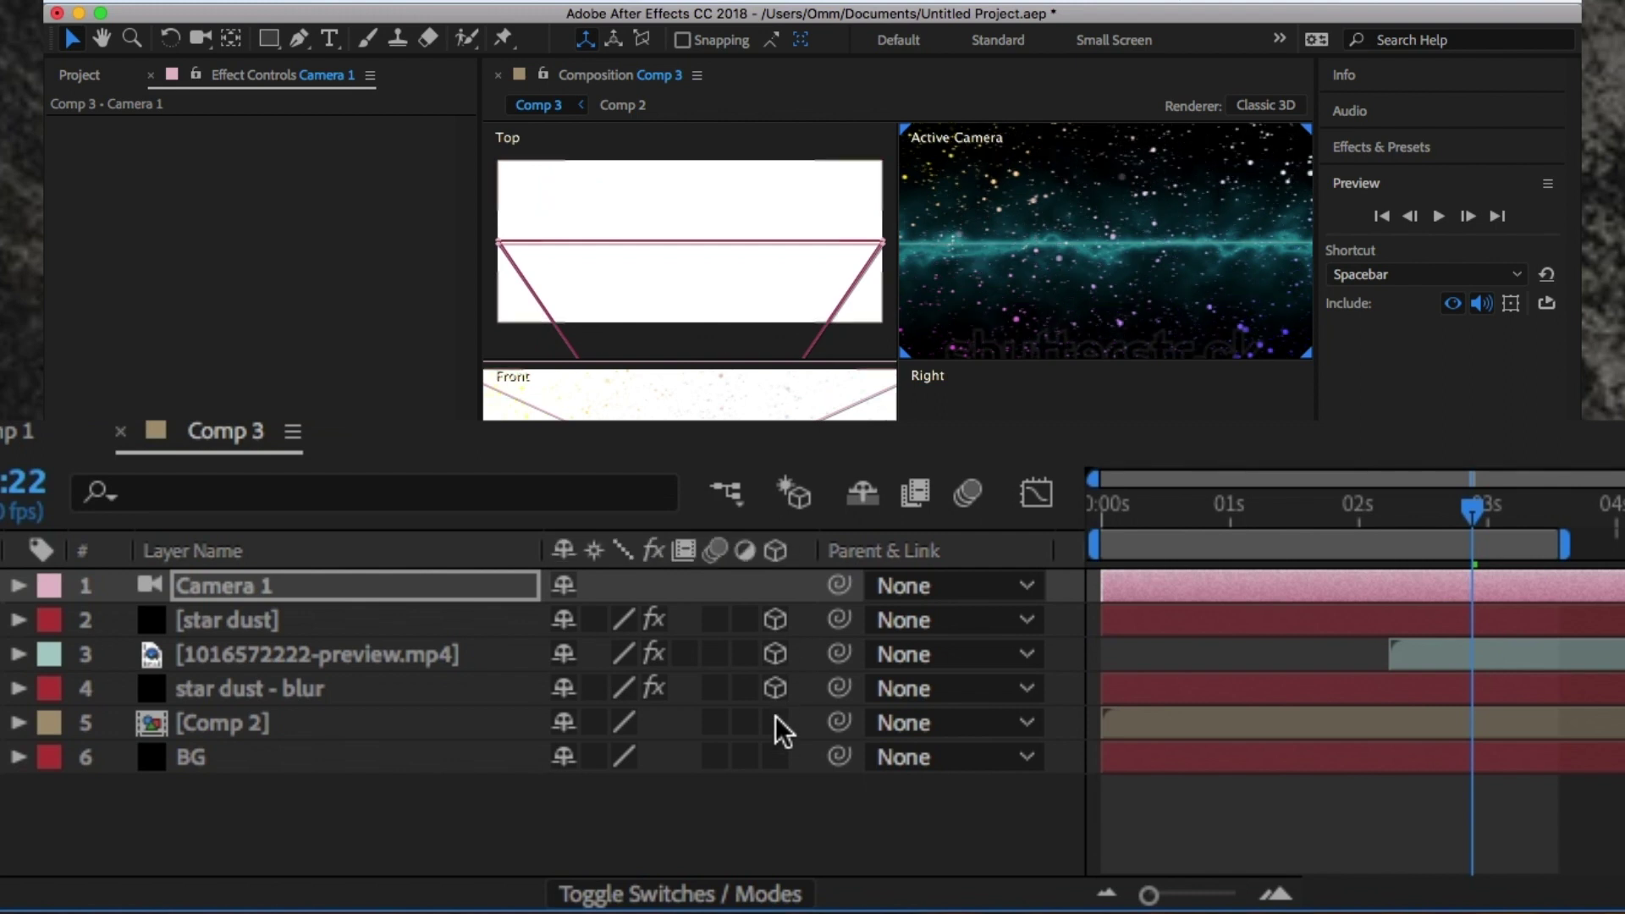
left_click(775, 721)
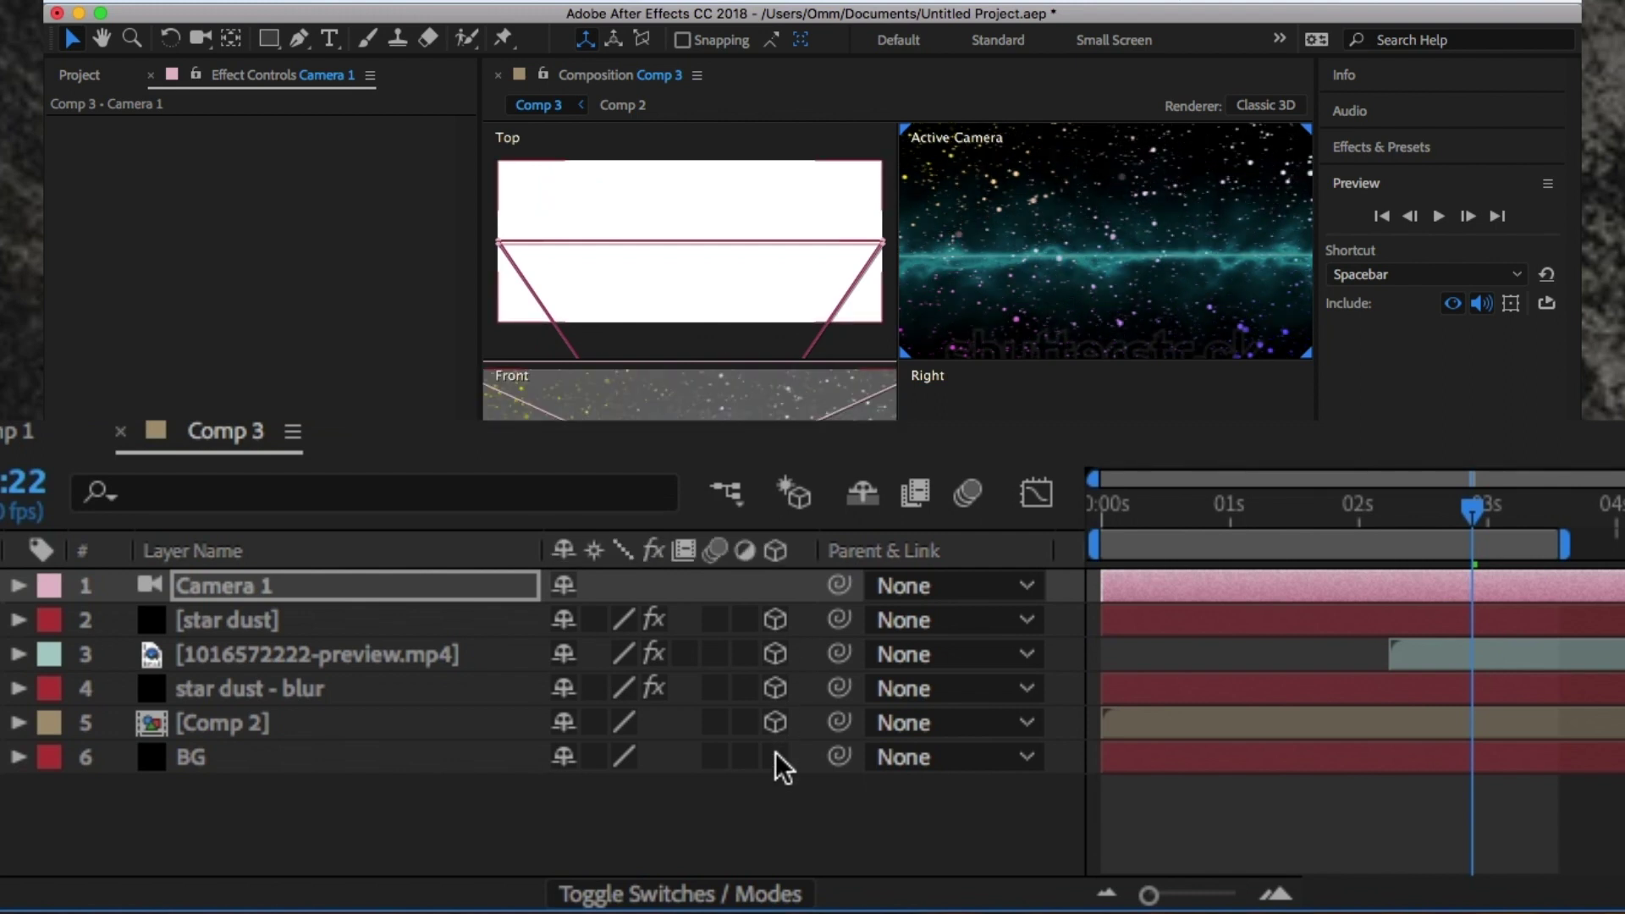
left_click(776, 754)
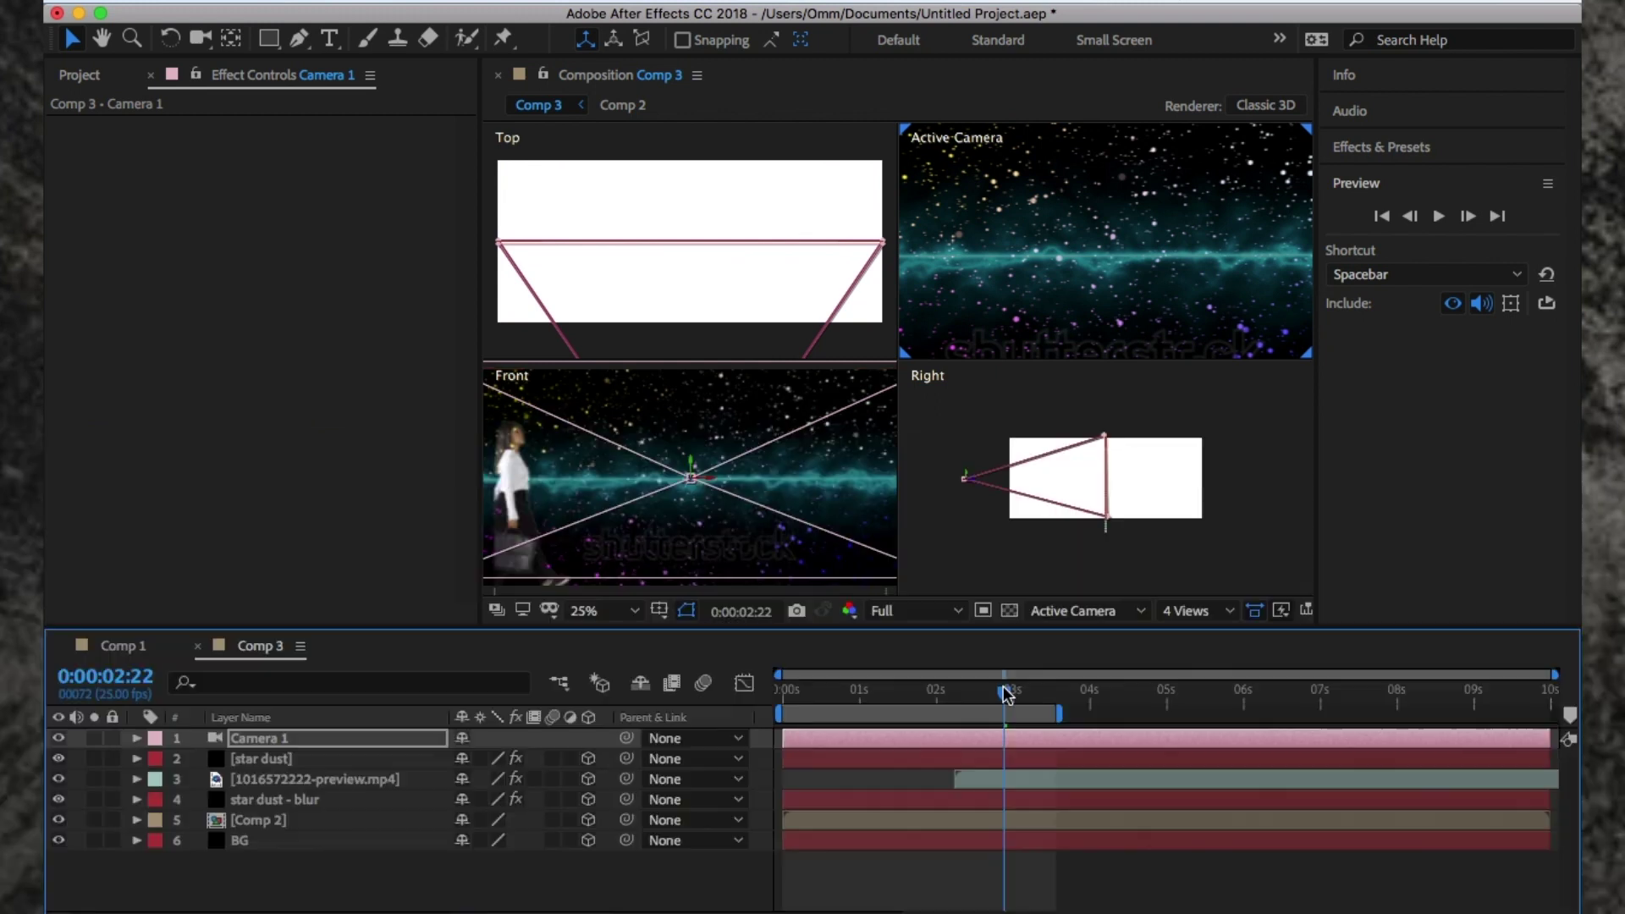
left_click_drag(1473, 506, 1333, 508)
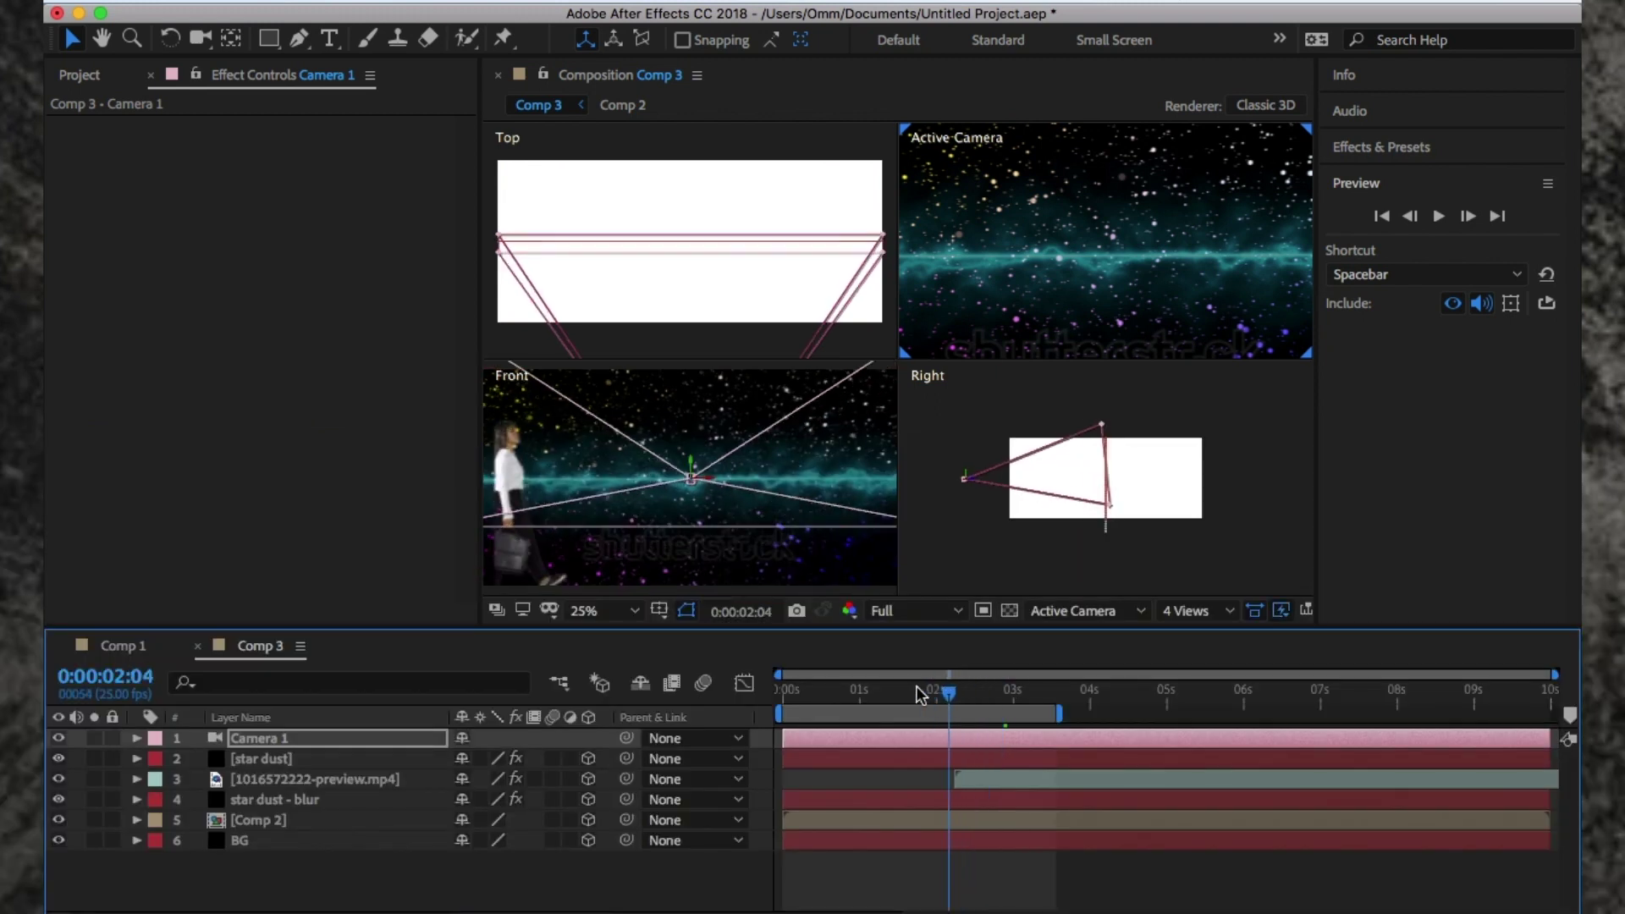
left_click_drag(921, 694, 789, 694)
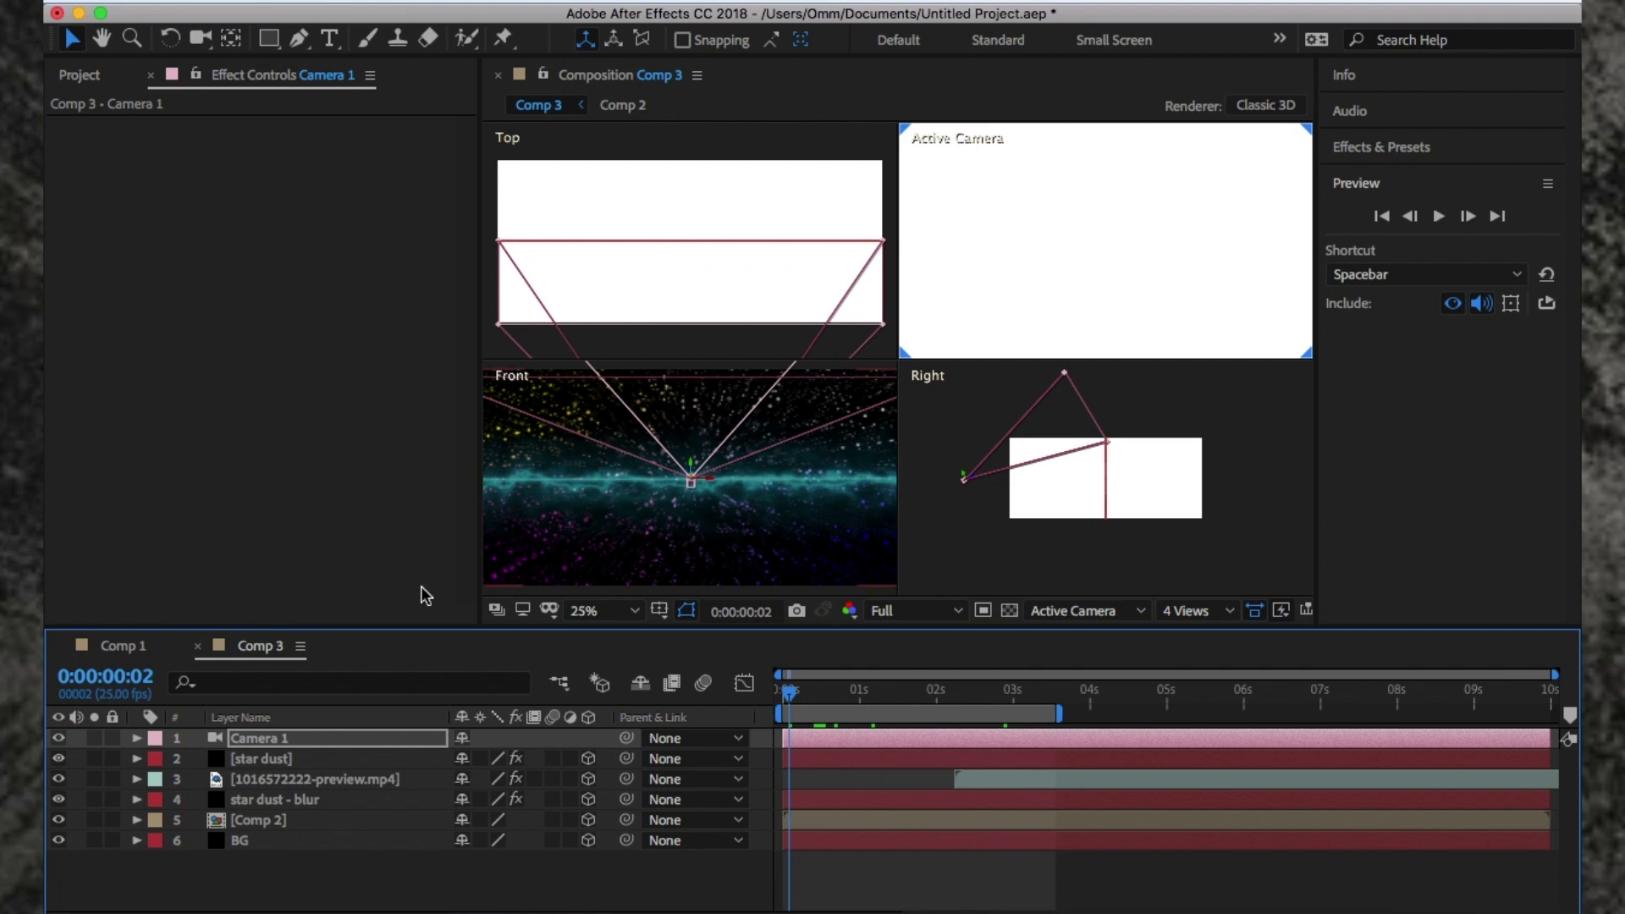
left_click(293, 838)
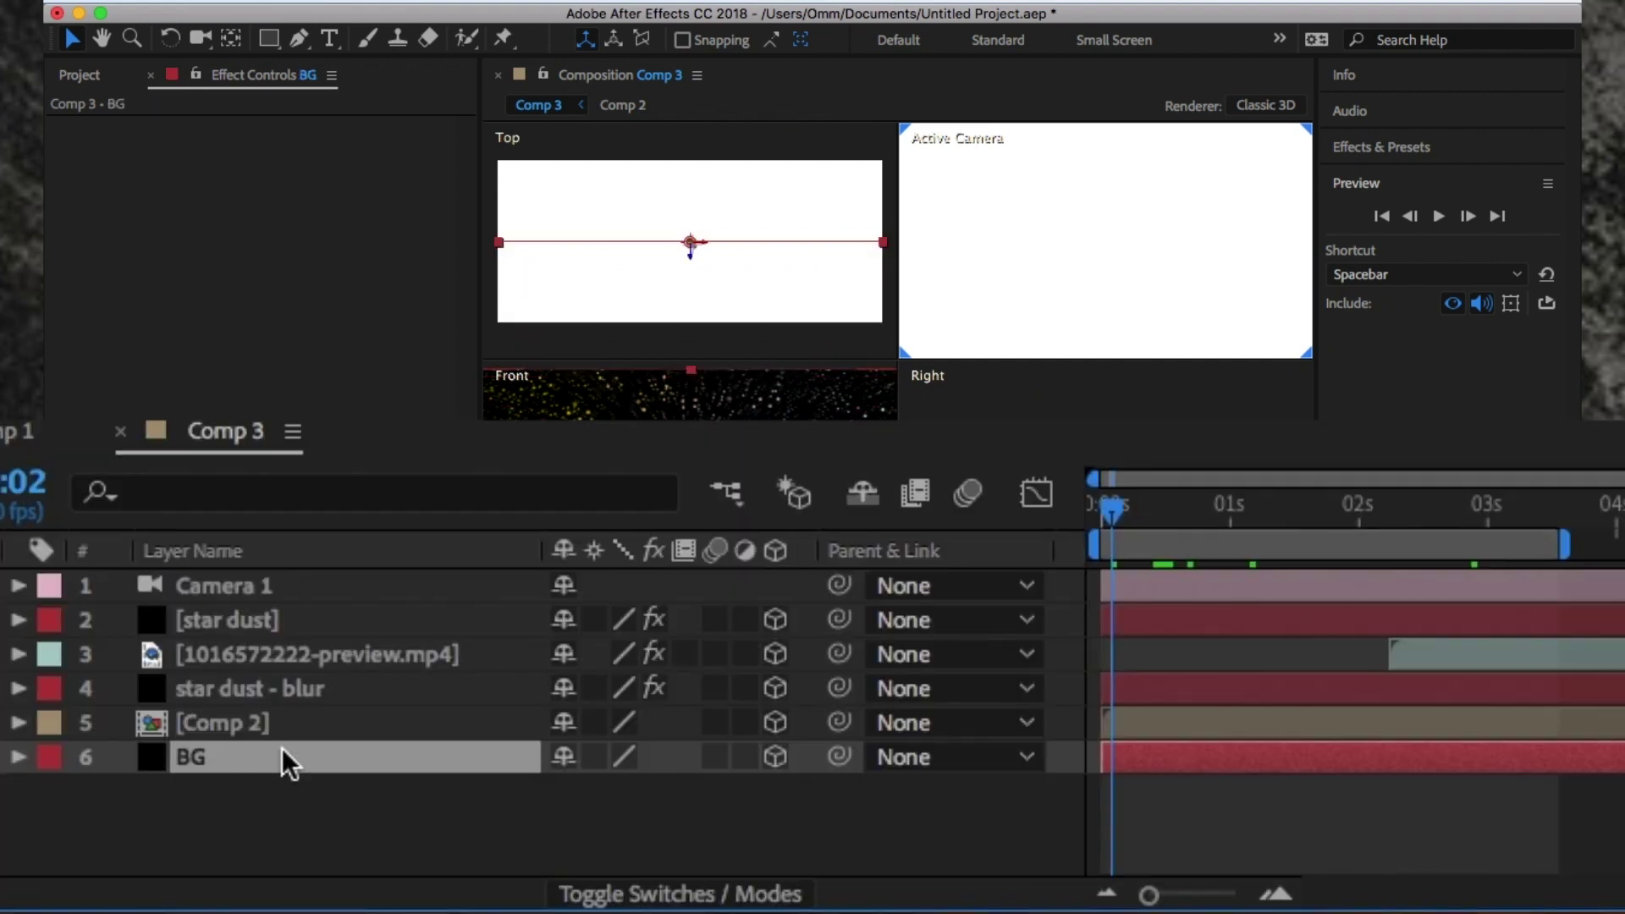
Step: Enlarge the BG layer's scale and set star dust - blur's scale to 324%
key("s")
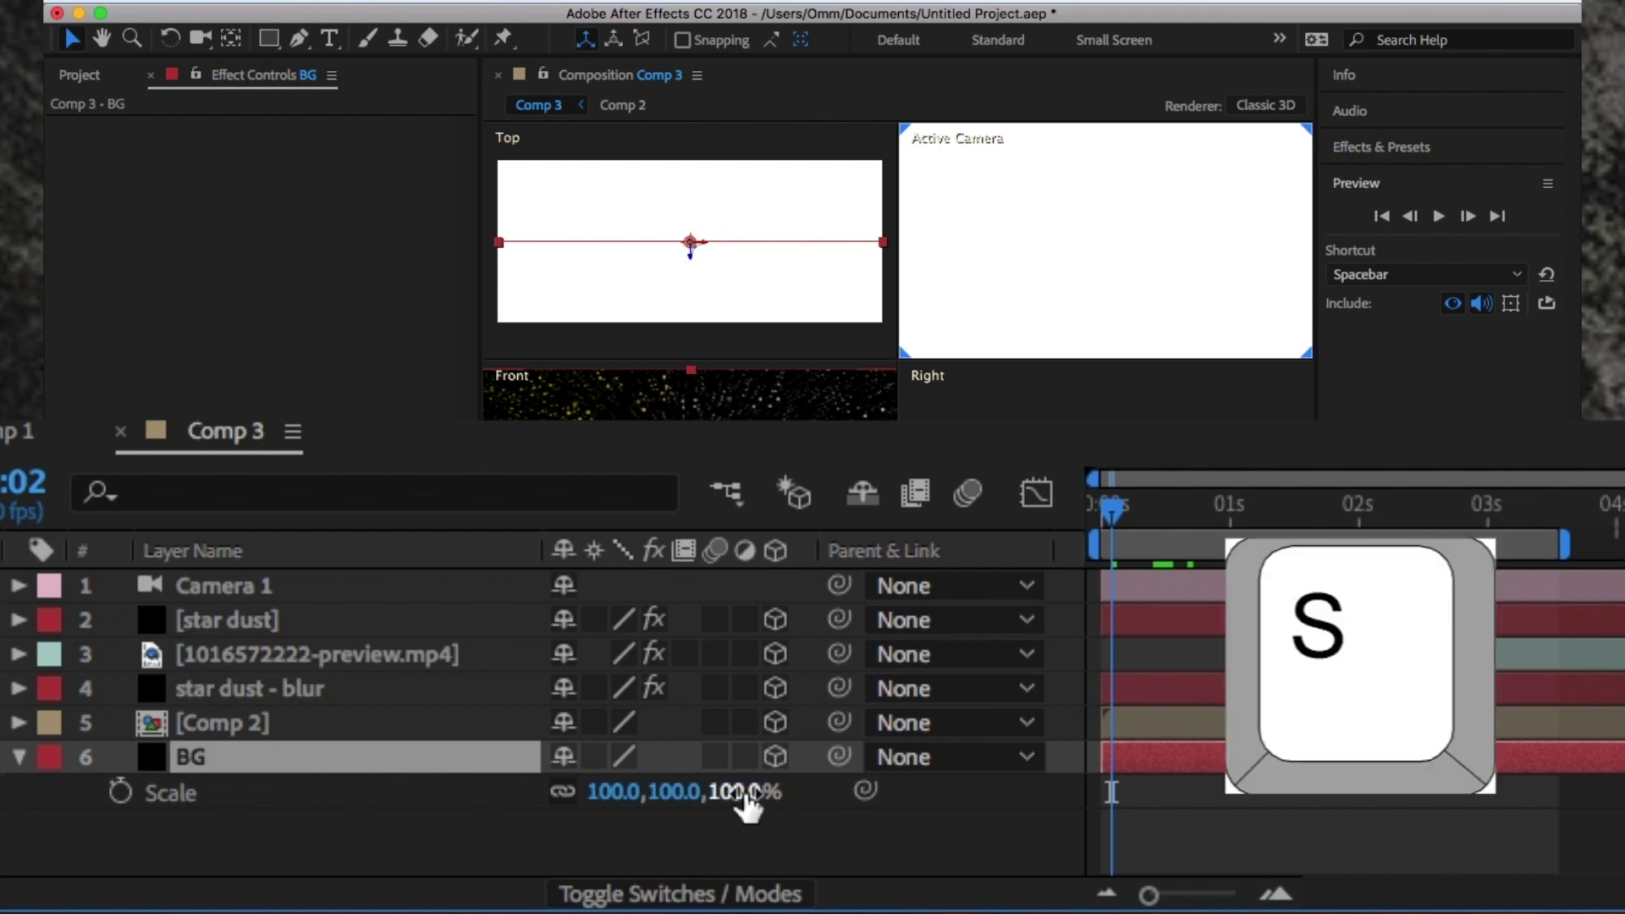
left_click_drag(745, 804, 1262, 870)
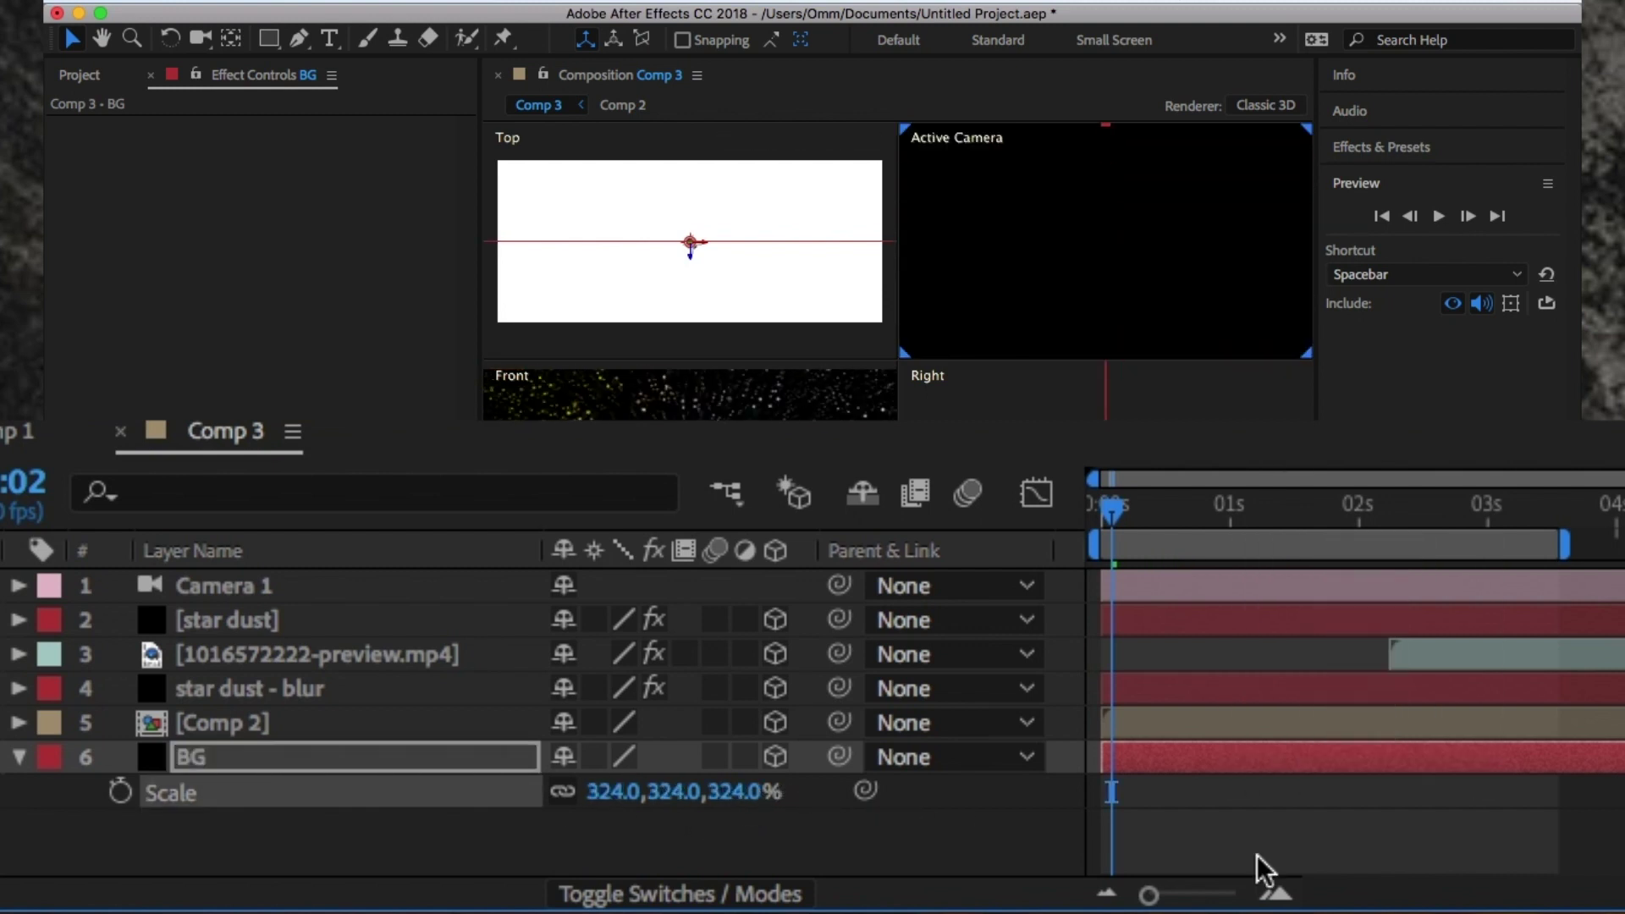
left_click(324, 688)
key("s")
left_click(745, 723)
type("324")
key("Return")
Step: Set star dust's scale to 324% and play a preview of the scene
left_click(290, 612)
key("s")
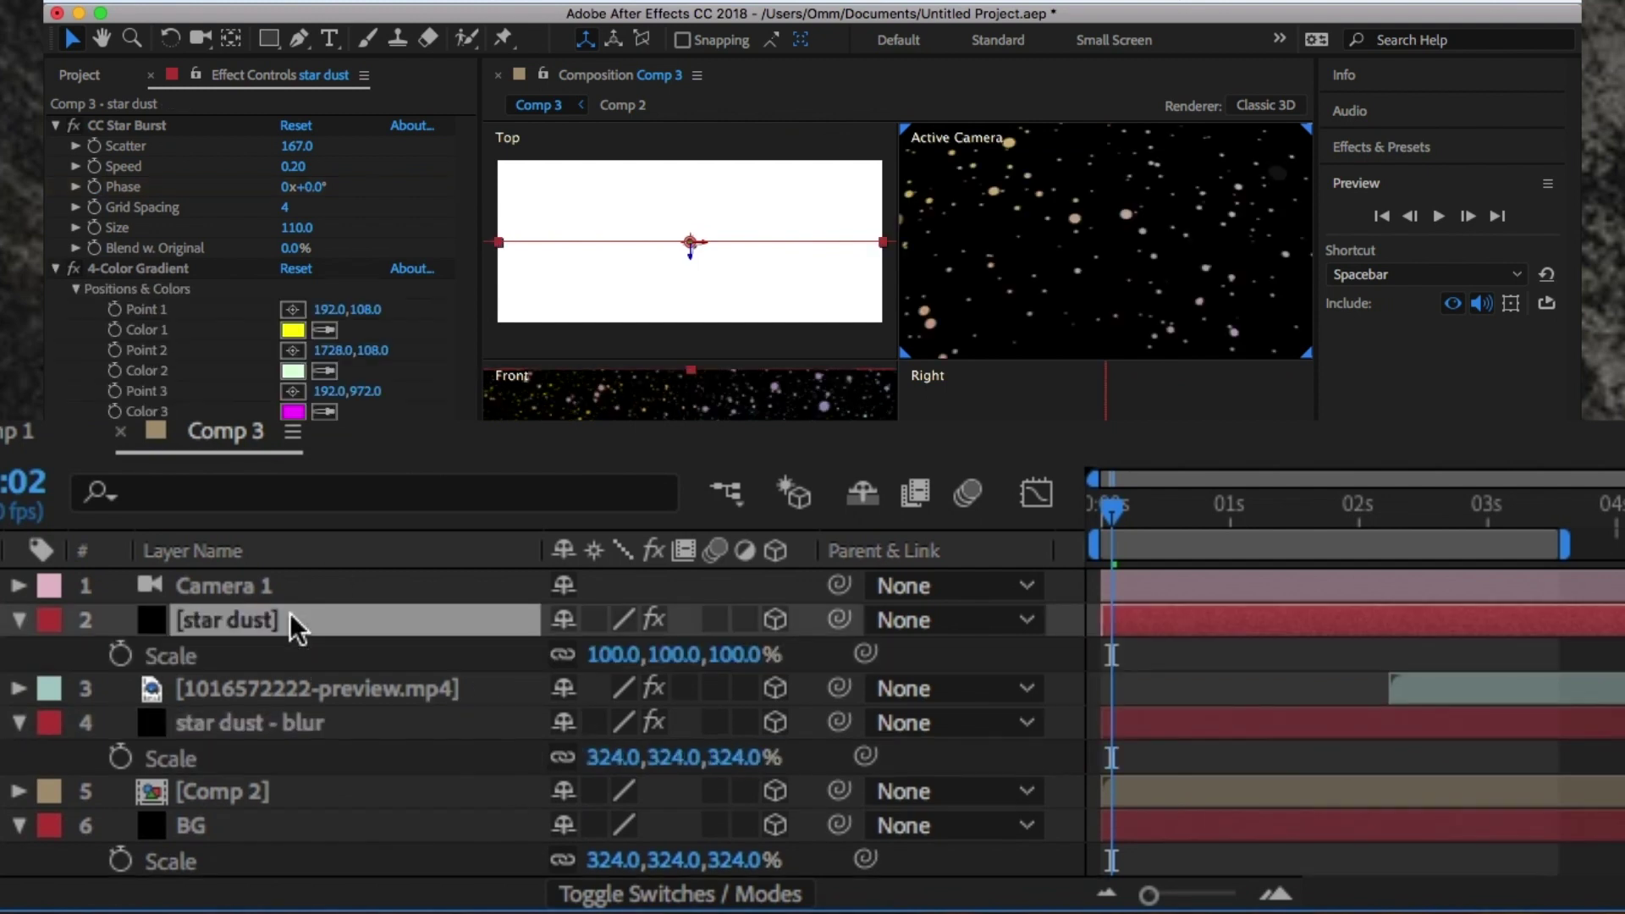
left_click(745, 655)
type("324")
key("Return")
left_click(1440, 217)
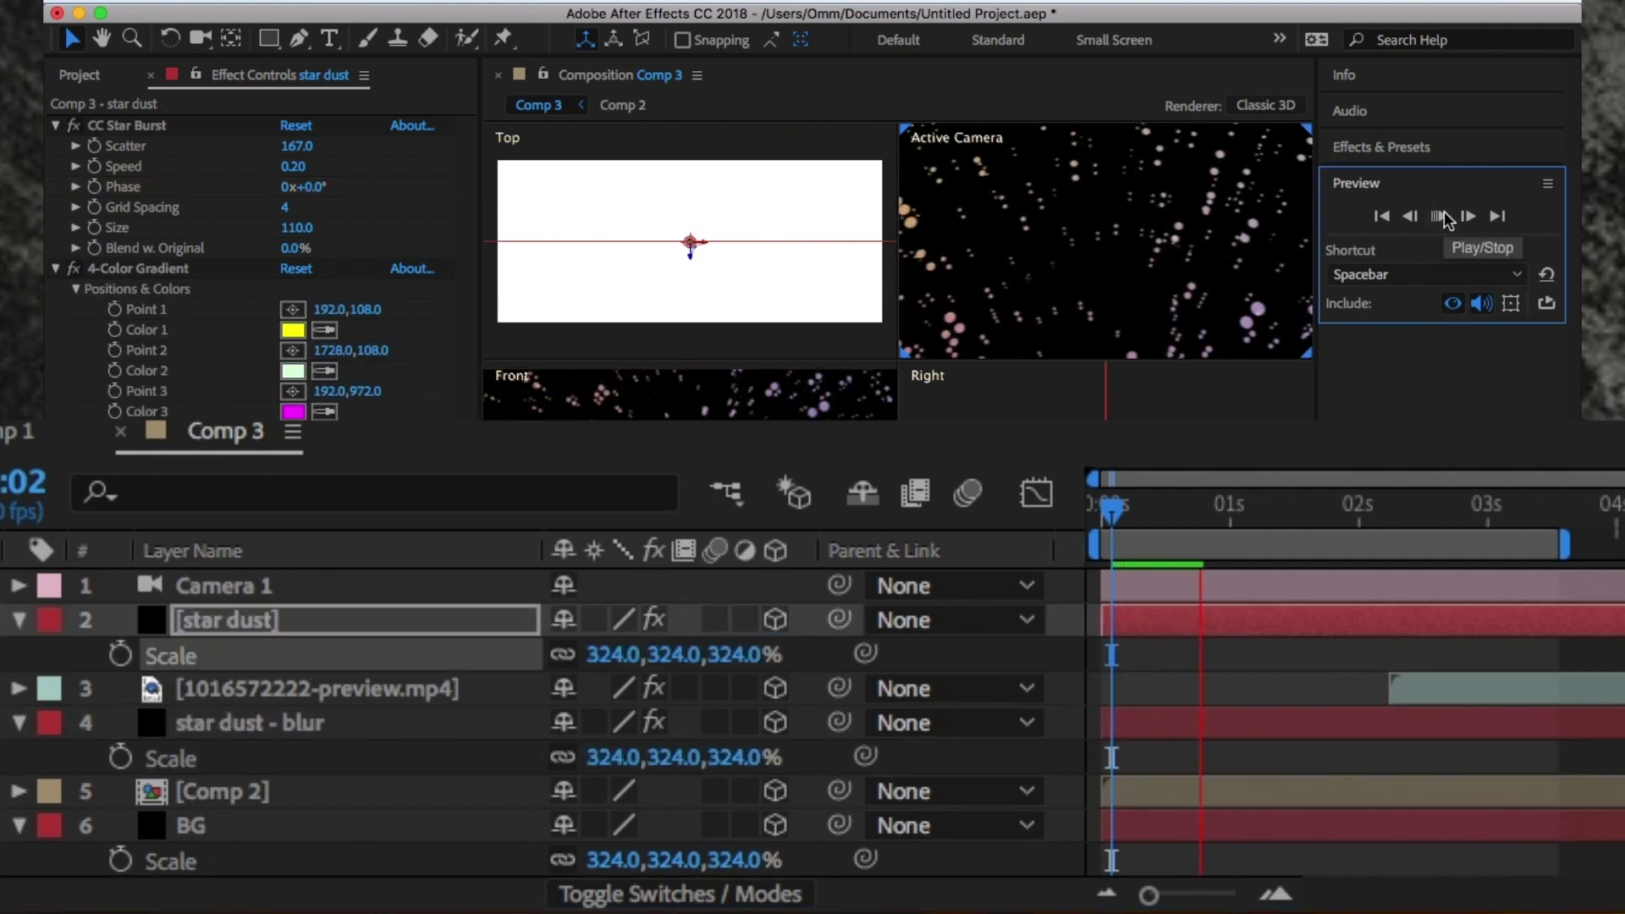